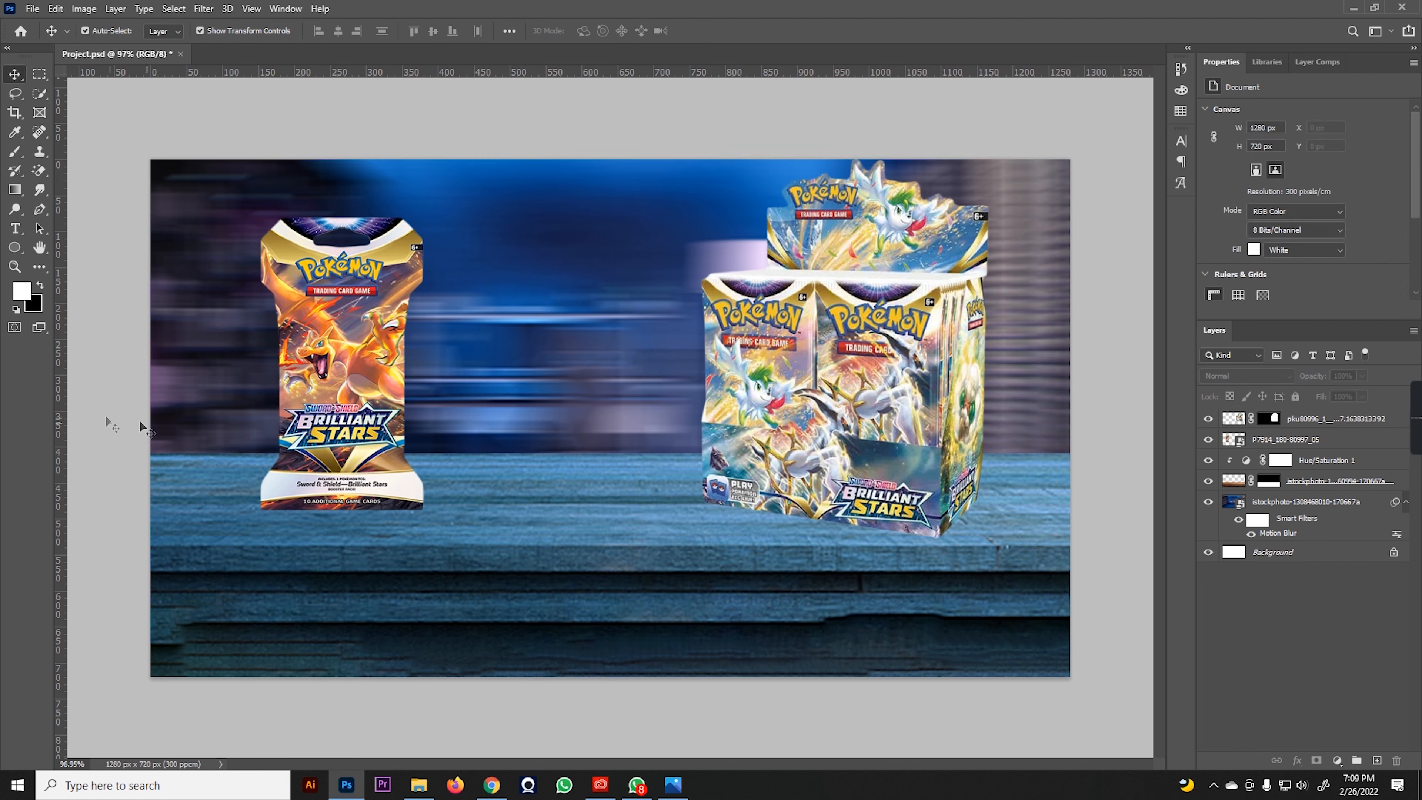
- Scale the booster box down slightly and reposition it on the table
click(920, 492)
drag(844, 159, 848, 176)
mouse_move(814, 406)
mouse_down()
mouse_move(845, 421)
mouse_move(834, 415)
mouse_up()
key(Return)
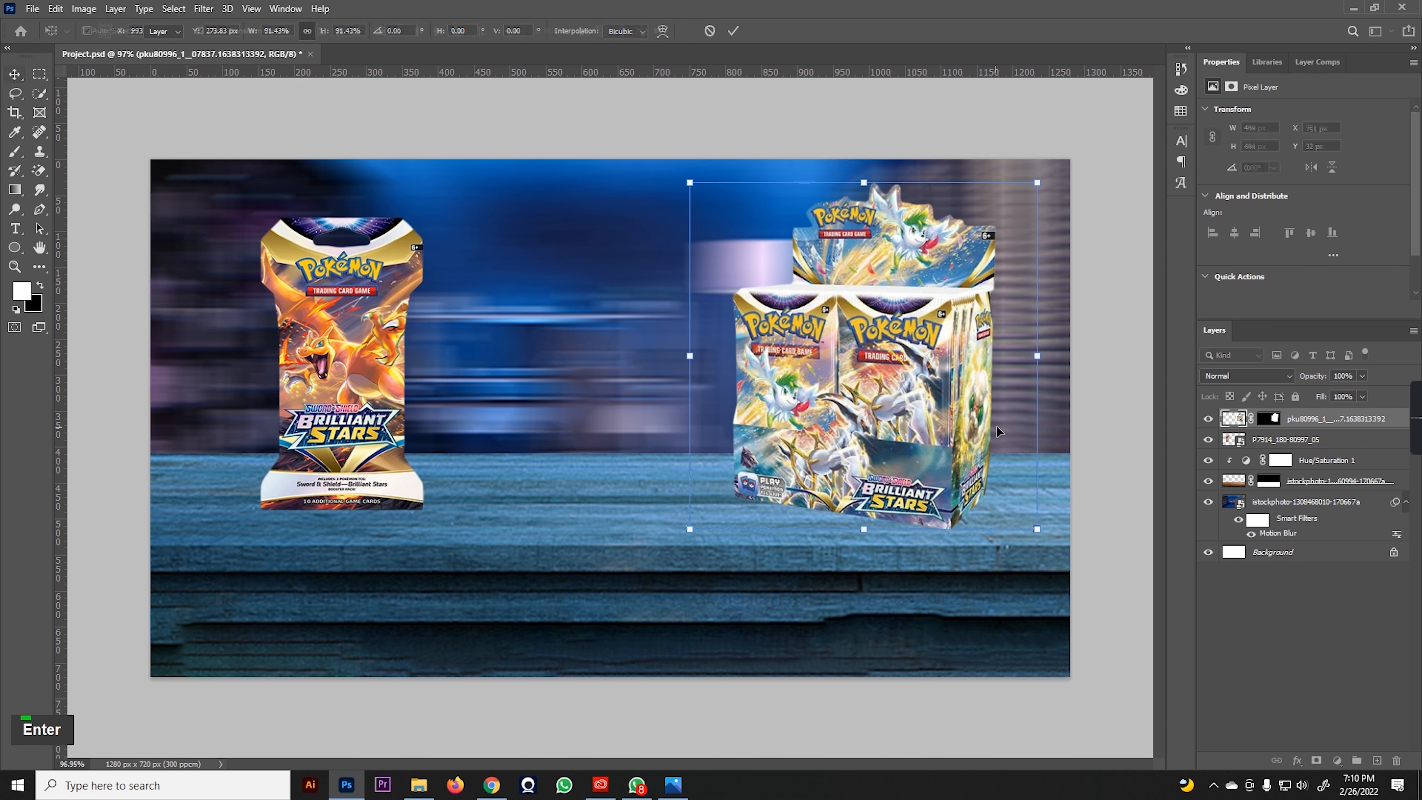
- Scale the single booster pack down to about 218 by 387 px and place a duplicate between it and the box
drag(349, 393, 325, 392)
drag(318, 219, 341, 268)
key(Return)
key(ctrl)
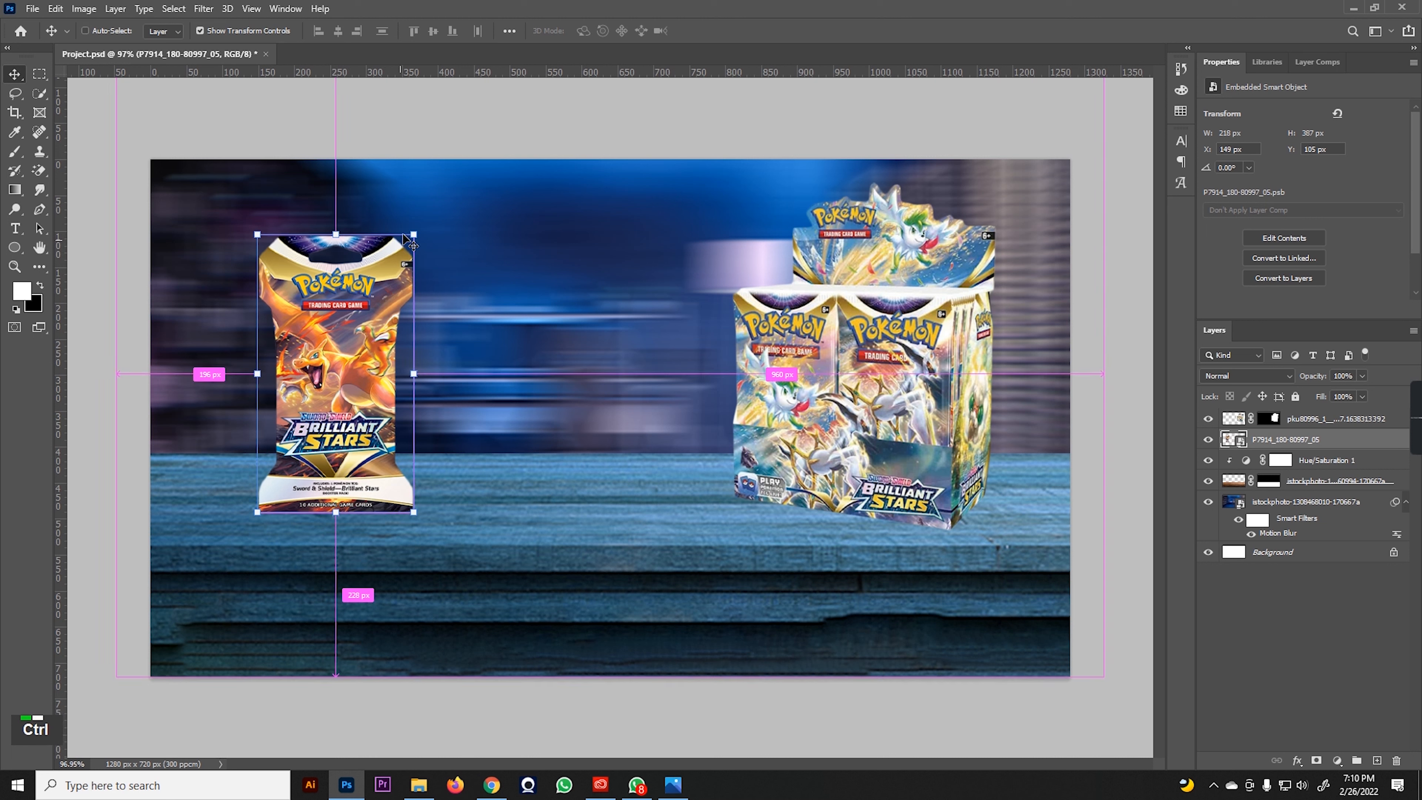
ctrl+click(411, 236)
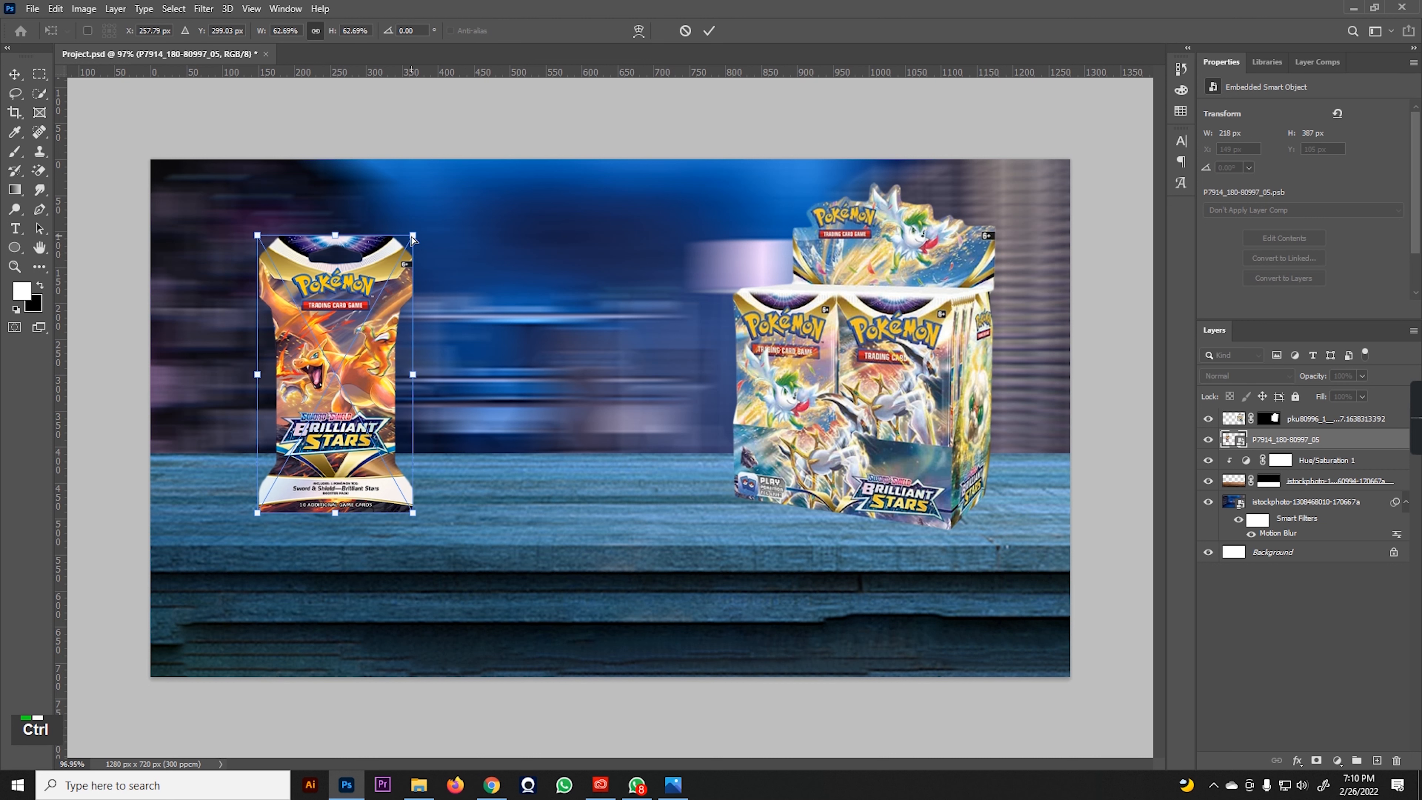
click(16, 75)
alt+drag(329, 347, 605, 365)
- Distort the original booster pack by pulling its right corners inward to give it an angled perspective
ctrl+click(320, 356)
ctrl+drag(414, 235, 394, 244)
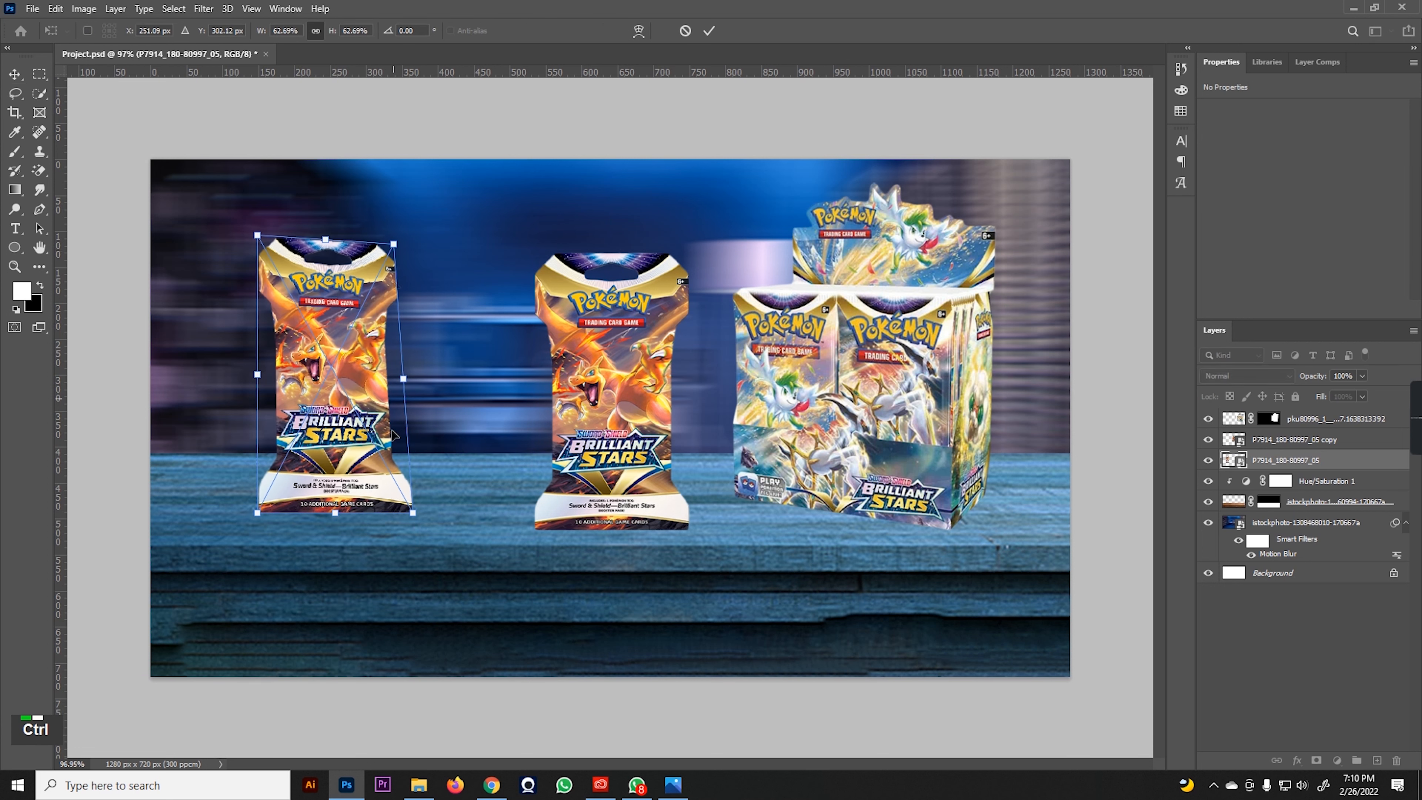
ctrl+drag(415, 521, 405, 504)
ctrl+drag(394, 244, 399, 241)
key(Return)
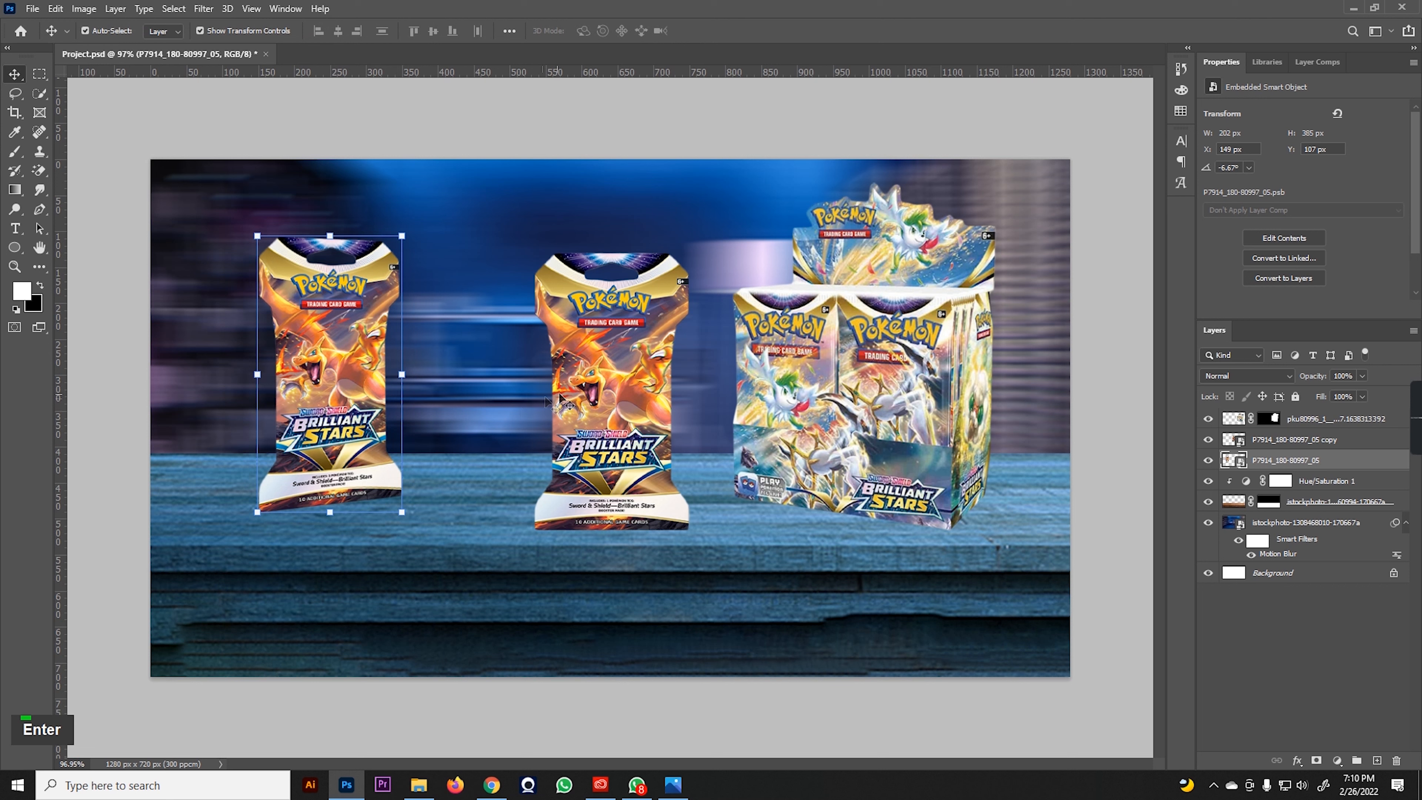
- Duplicate the undistorted pack to the left of the angled one, order it behind, and distort it into a smaller angled shape
alt+drag(613, 389, 272, 353)
drag(1294, 440, 1294, 491)
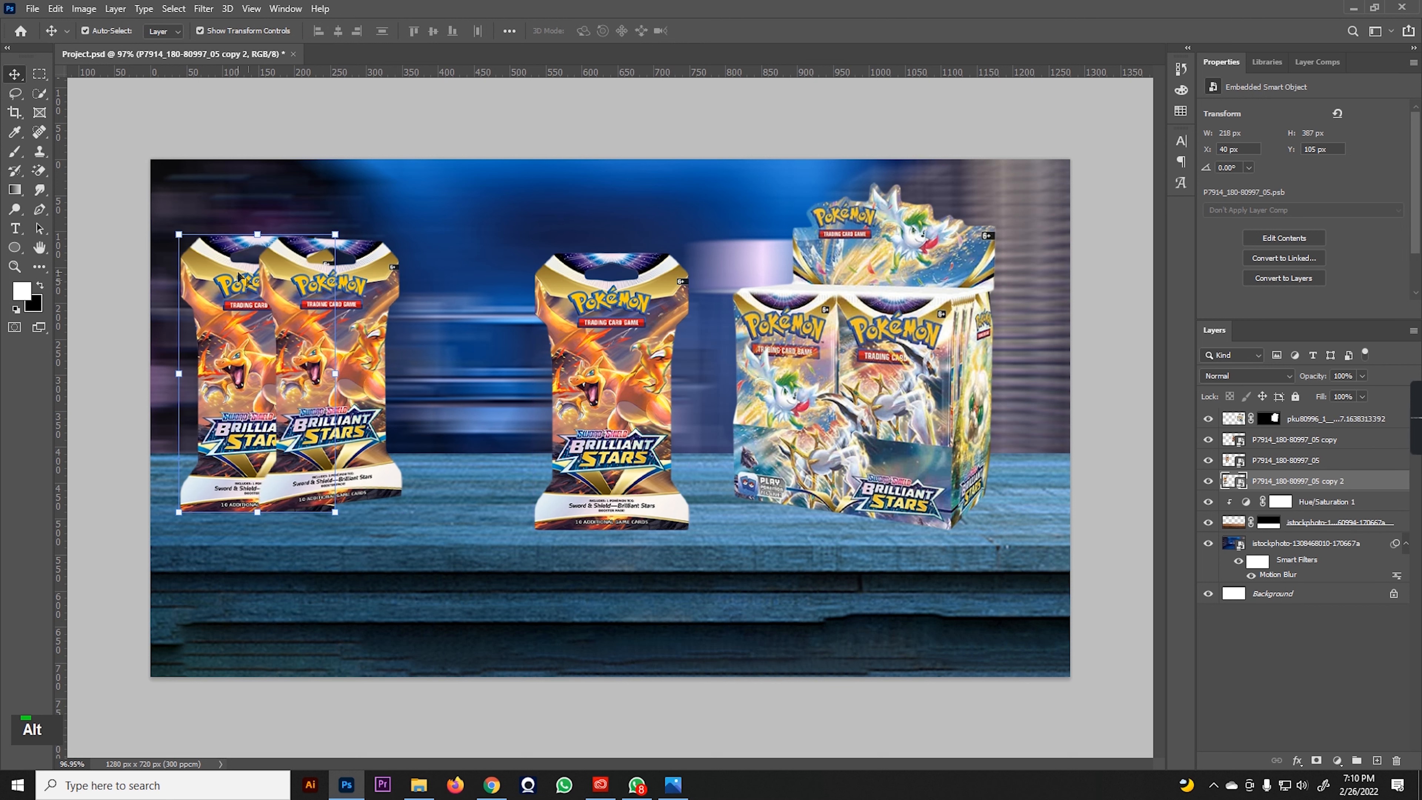
key(ctrl)
ctrl+drag(179, 512, 175, 494)
ctrl+drag(335, 512, 305, 509)
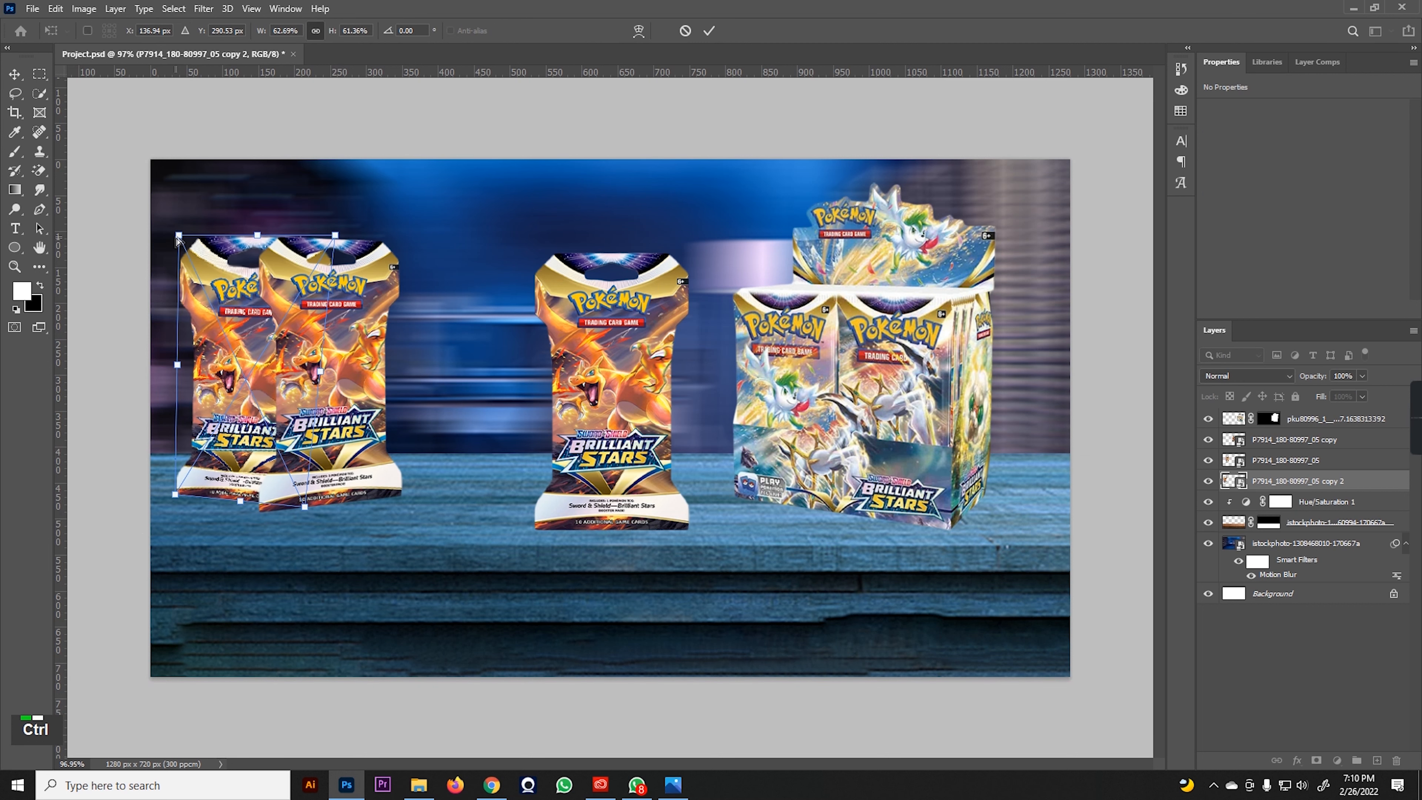
ctrl+drag(179, 235, 184, 261)
ctrl+drag(335, 235, 296, 245)
ctrl+drag(304, 510, 300, 502)
key(Return)
alt+drag(234, 332, 462, 335)
right_click(461, 336)
click(504, 587)
drag(480, 416, 436, 411)
key(ctrl+z)
key(ctrl+z)
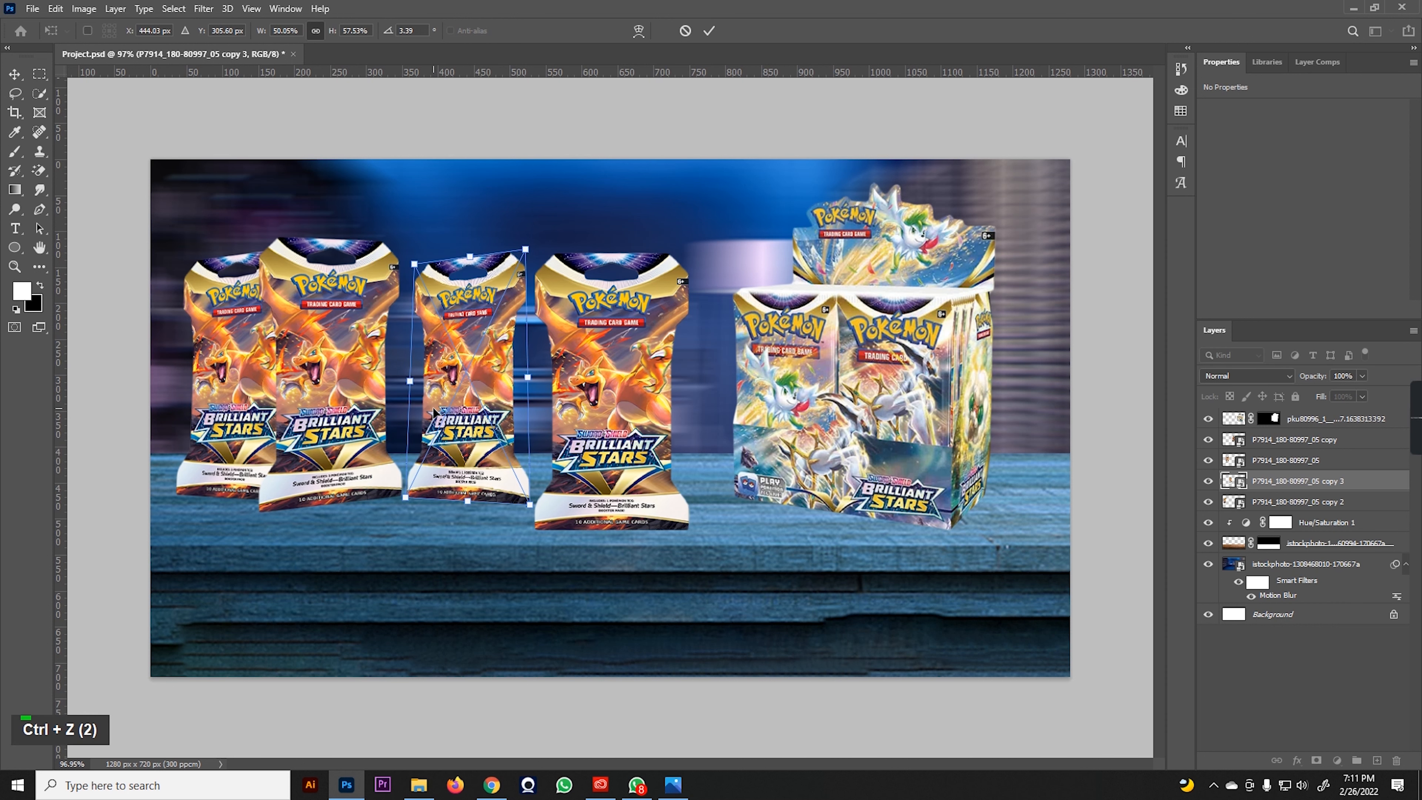
key(Delete)
- Move the undistorted pack to the right side of the front pack and place its layer beneath the other two packs
click(628, 379)
drag(629, 378, 463, 361)
drag(1277, 443, 1278, 484)
- Distort the right-hand pack into a smaller, angled shape partly hidden behind the front pack
drag(424, 396, 417, 379)
drag(518, 218, 494, 274)
drag(362, 218, 363, 263)
drag(518, 496, 484, 474)
drag(494, 274, 485, 257)
drag(361, 264, 358, 252)
drag(469, 253, 475, 266)
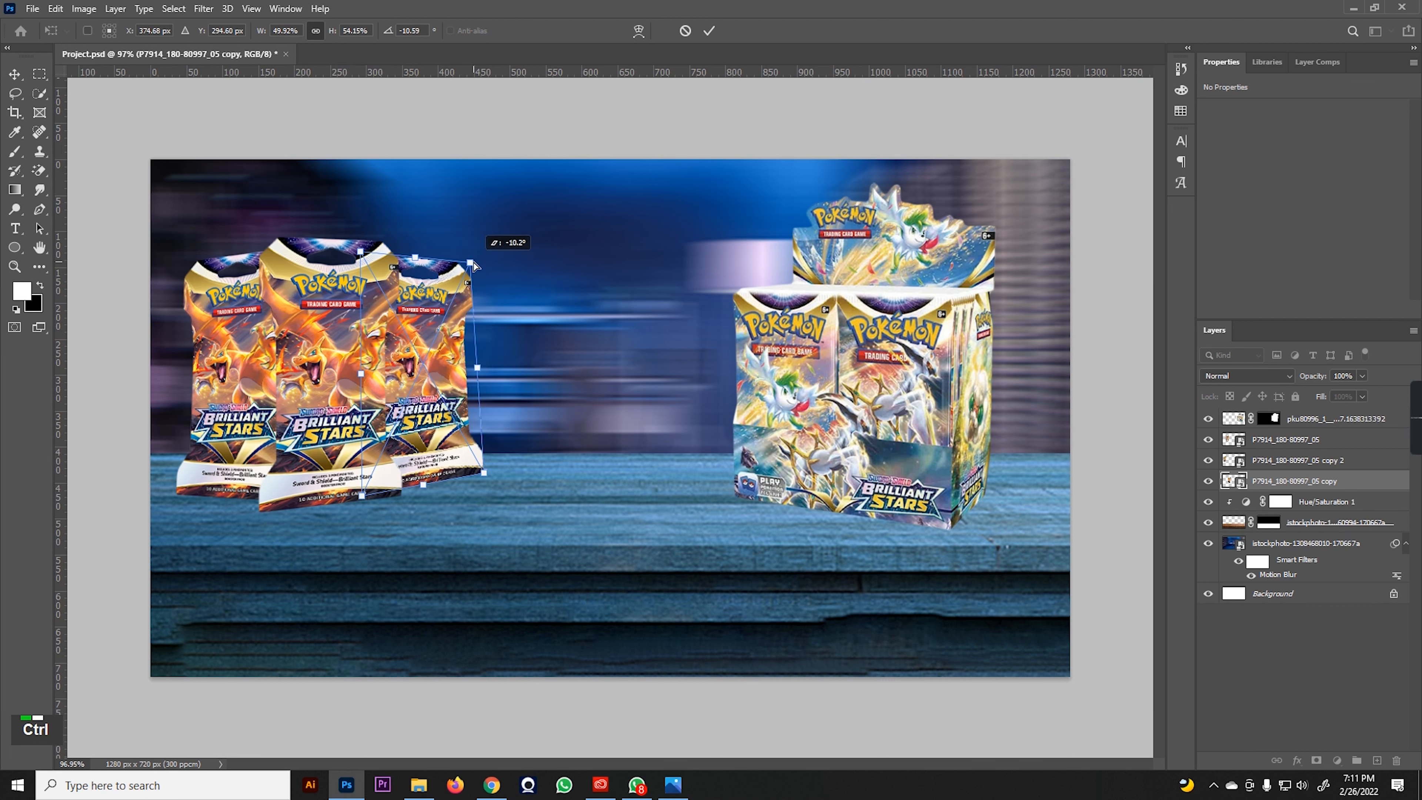
key(Return)
- Group the three booster packs and shift the group slightly right and down on the table
shift+click(305, 356)
shift+click(235, 364)
key(ctrl+g)
mouse_move(317, 381)
mouse_down()
mouse_move(343, 388)
mouse_move(330, 387)
mouse_up()
key(Return)
- Move the booster box slightly right and up, closer to the canvas's right edge
click(836, 435)
drag(835, 436, 867, 427)
click(1096, 439)
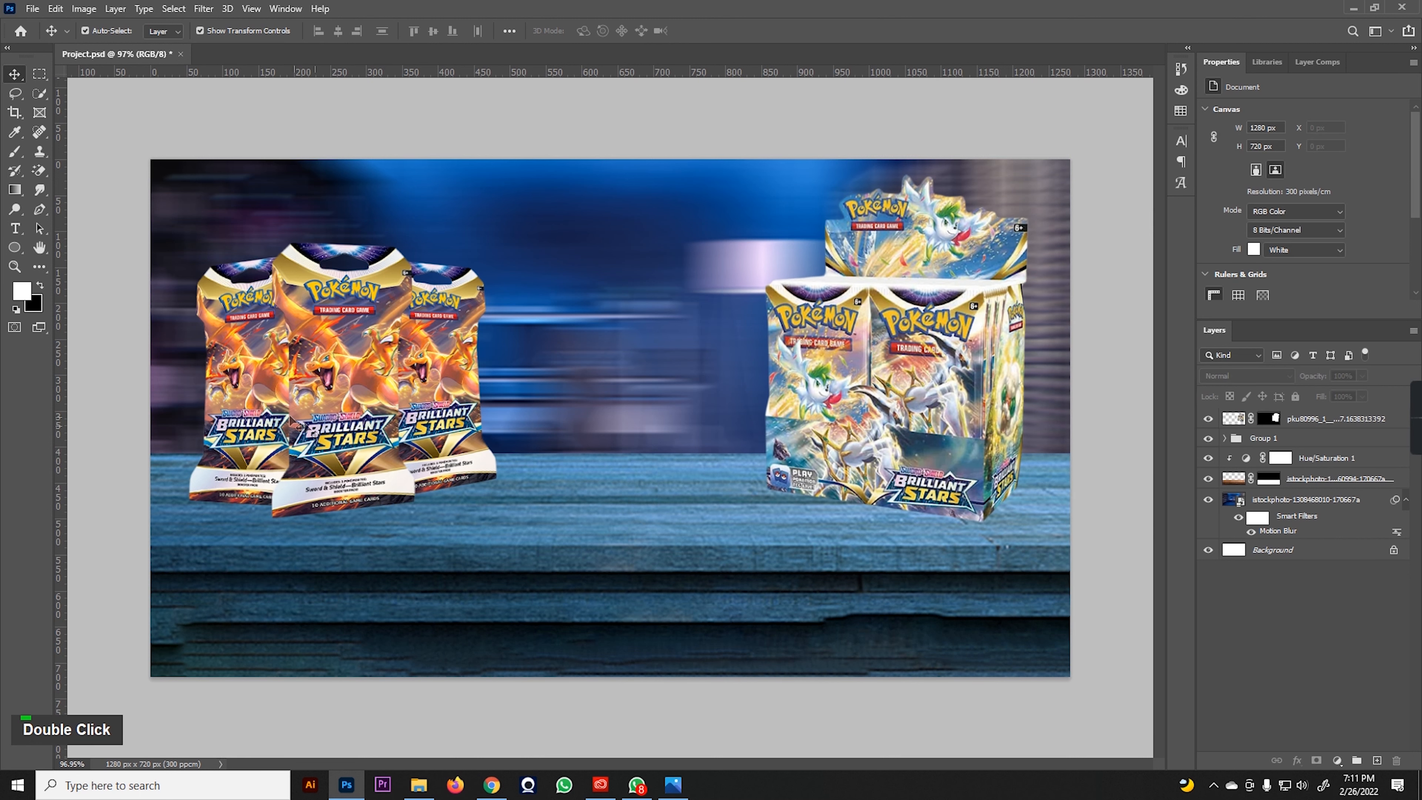
- Add a Vibrance adjustment clipped to the front pack, with vibrance +47 and saturation +8
click(306, 392)
scroll(283, 385, up, 2)
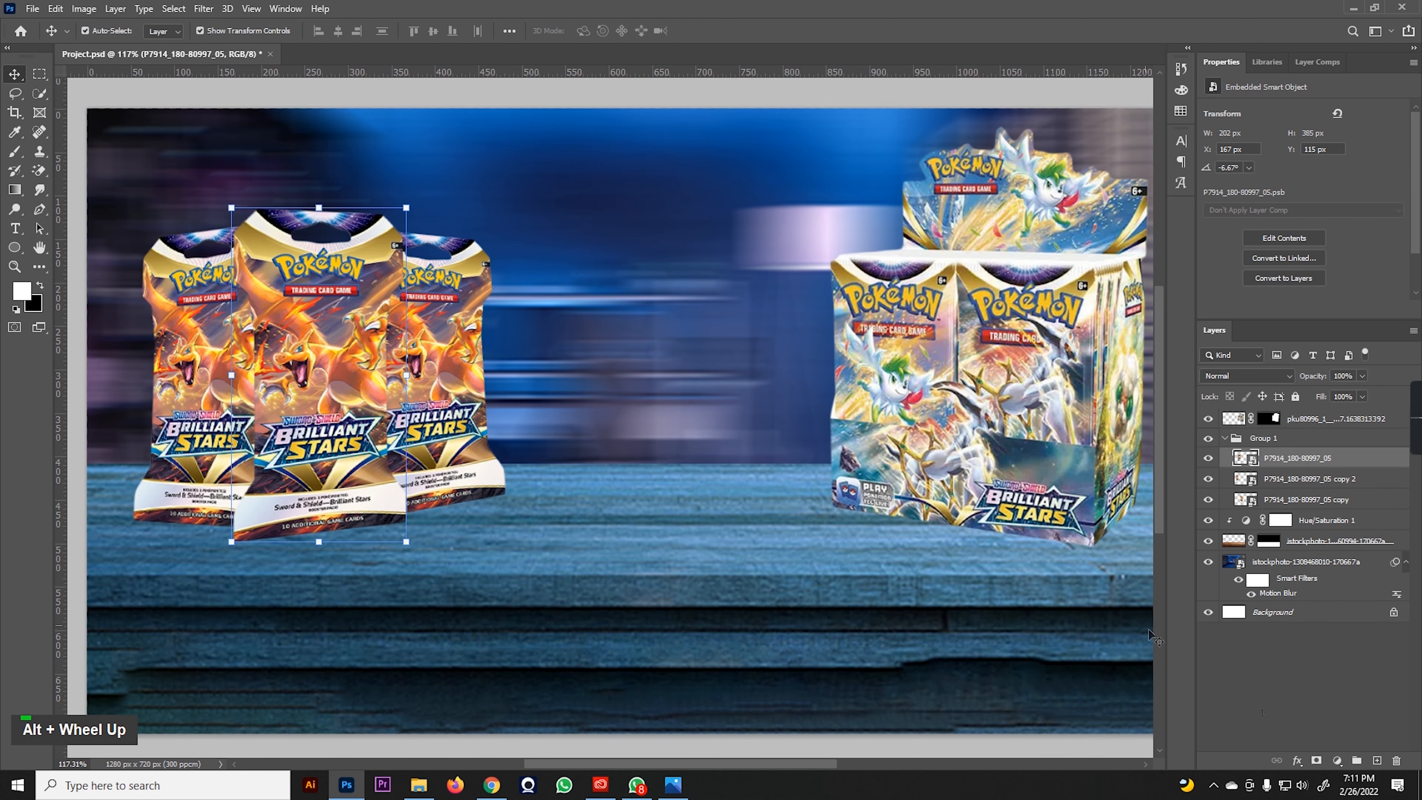
click(1337, 762)
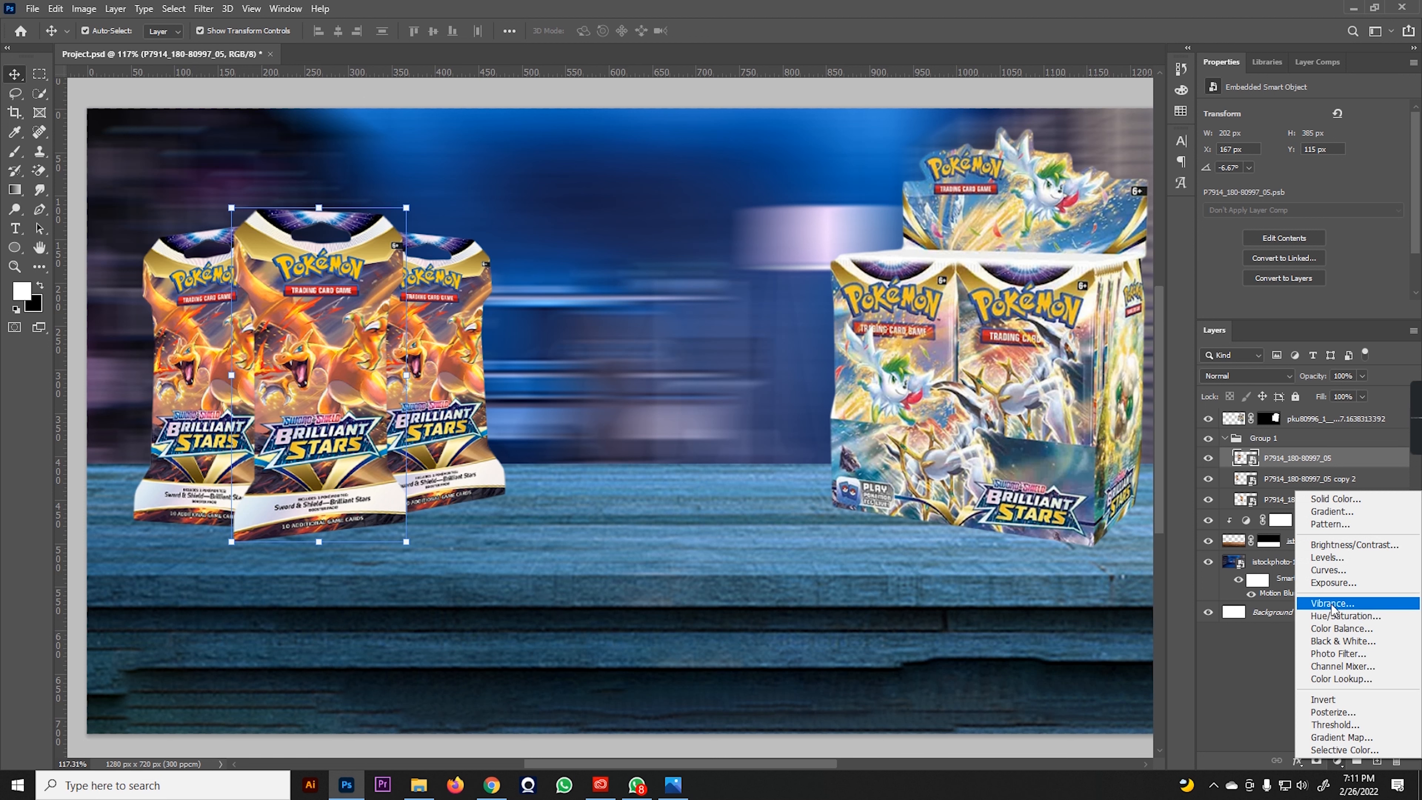
click(1322, 607)
click(1345, 125)
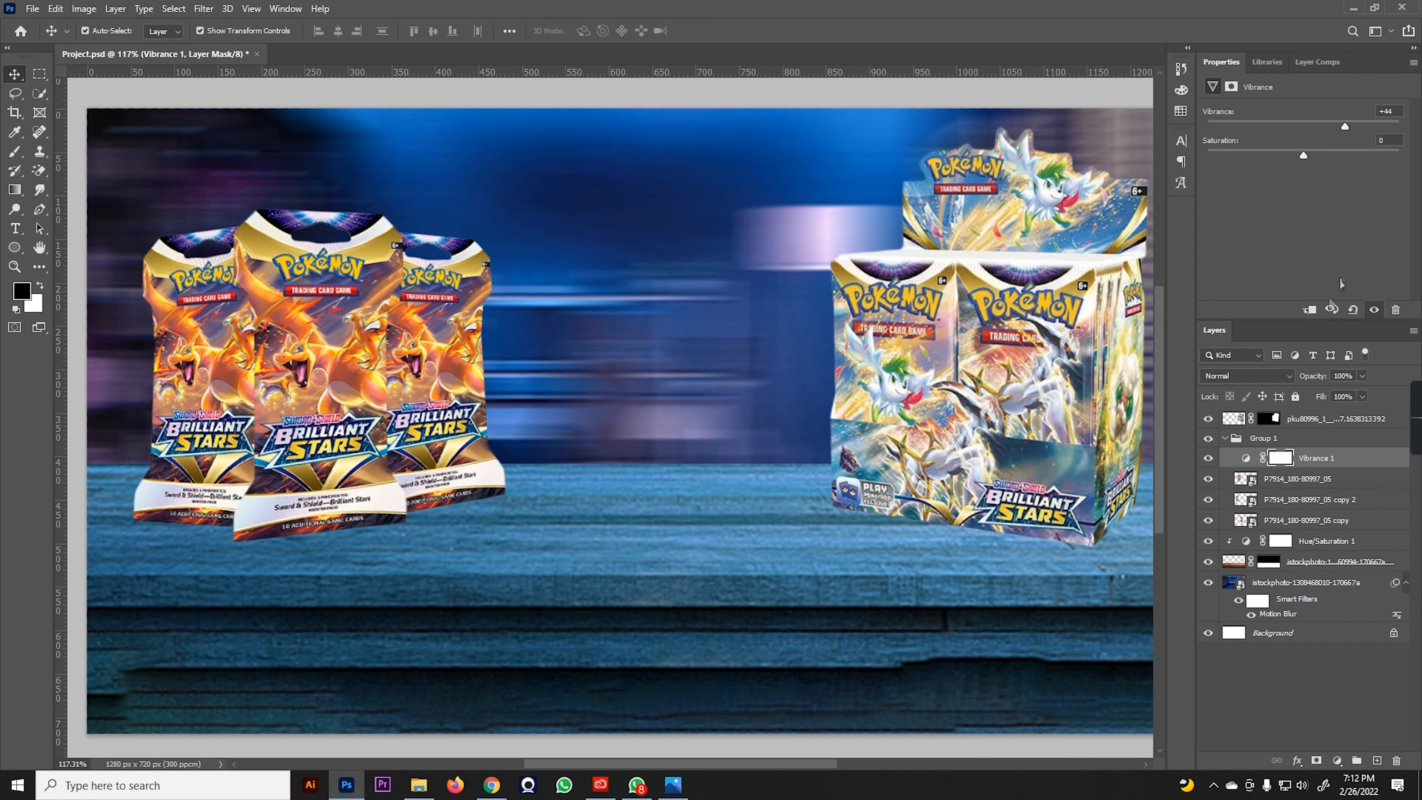
click(1309, 309)
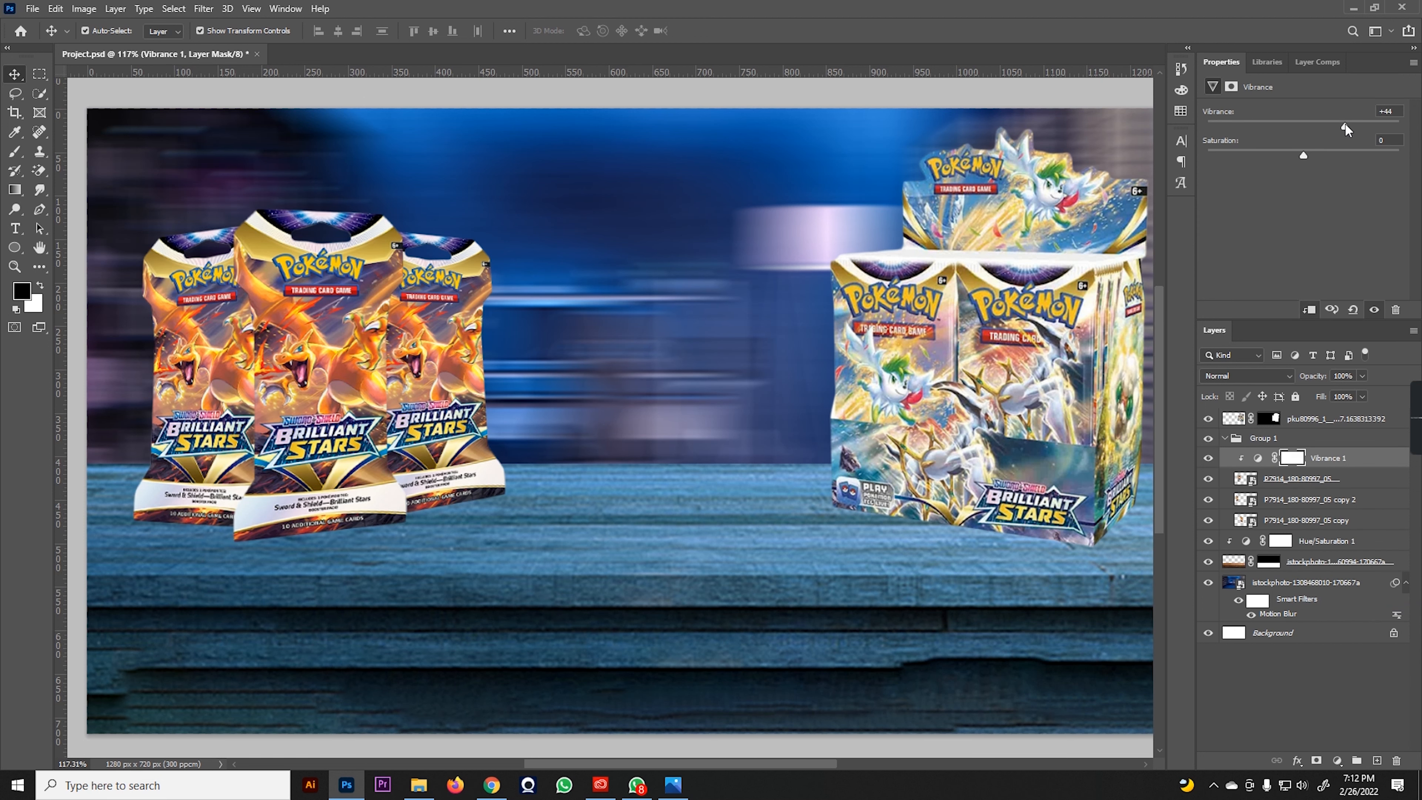
drag(1346, 126, 1317, 160)
click(1304, 156)
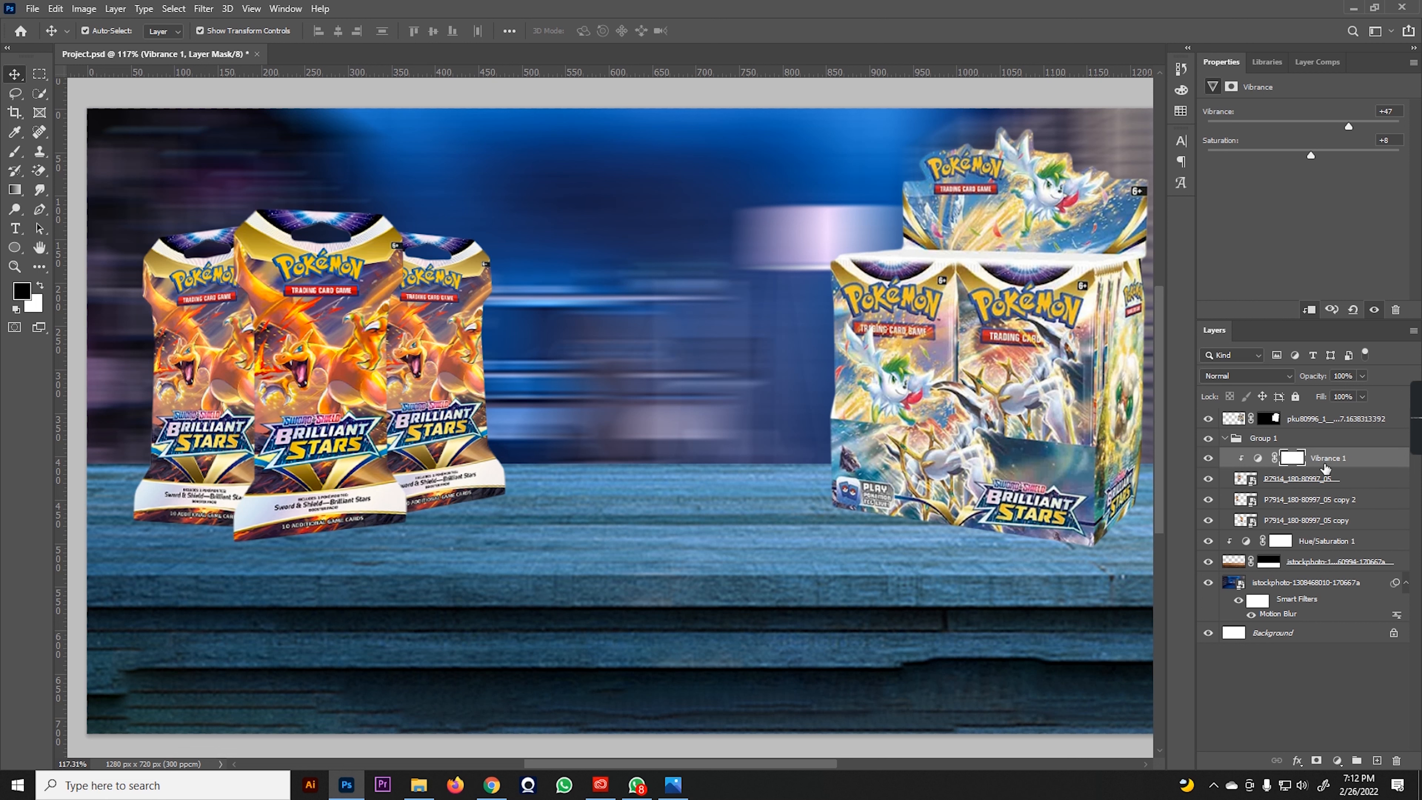
- Duplicate the Vibrance adjustment above each of the two rear packs and clip each copy to its pack
click(1340, 459)
drag(1362, 459, 1358, 530)
alt+click(1249, 550)
alt+click(1248, 504)
scroll(582, 426, down, 2)
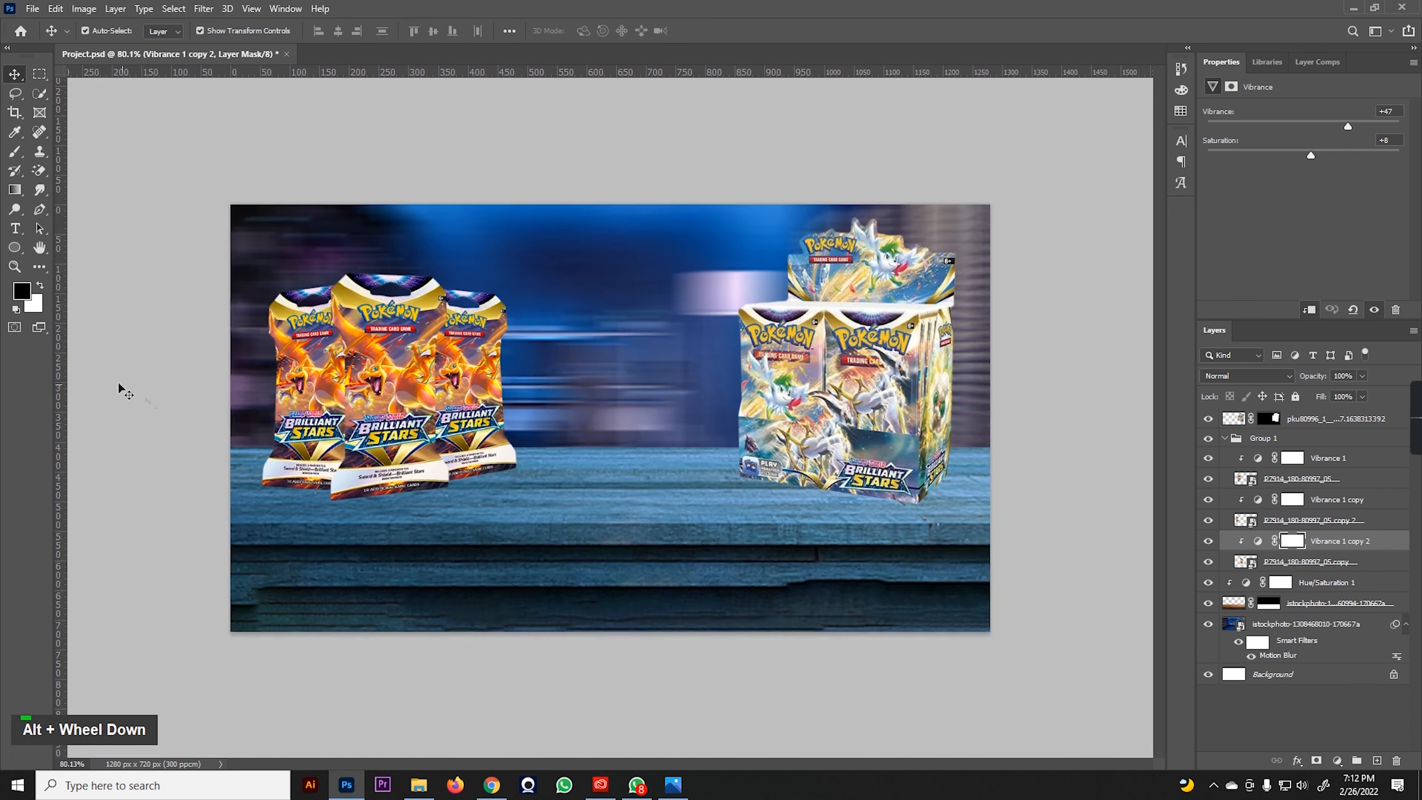
scroll(584, 407, up, 3)
click(1014, 375)
scroll(616, 448, down, 3)
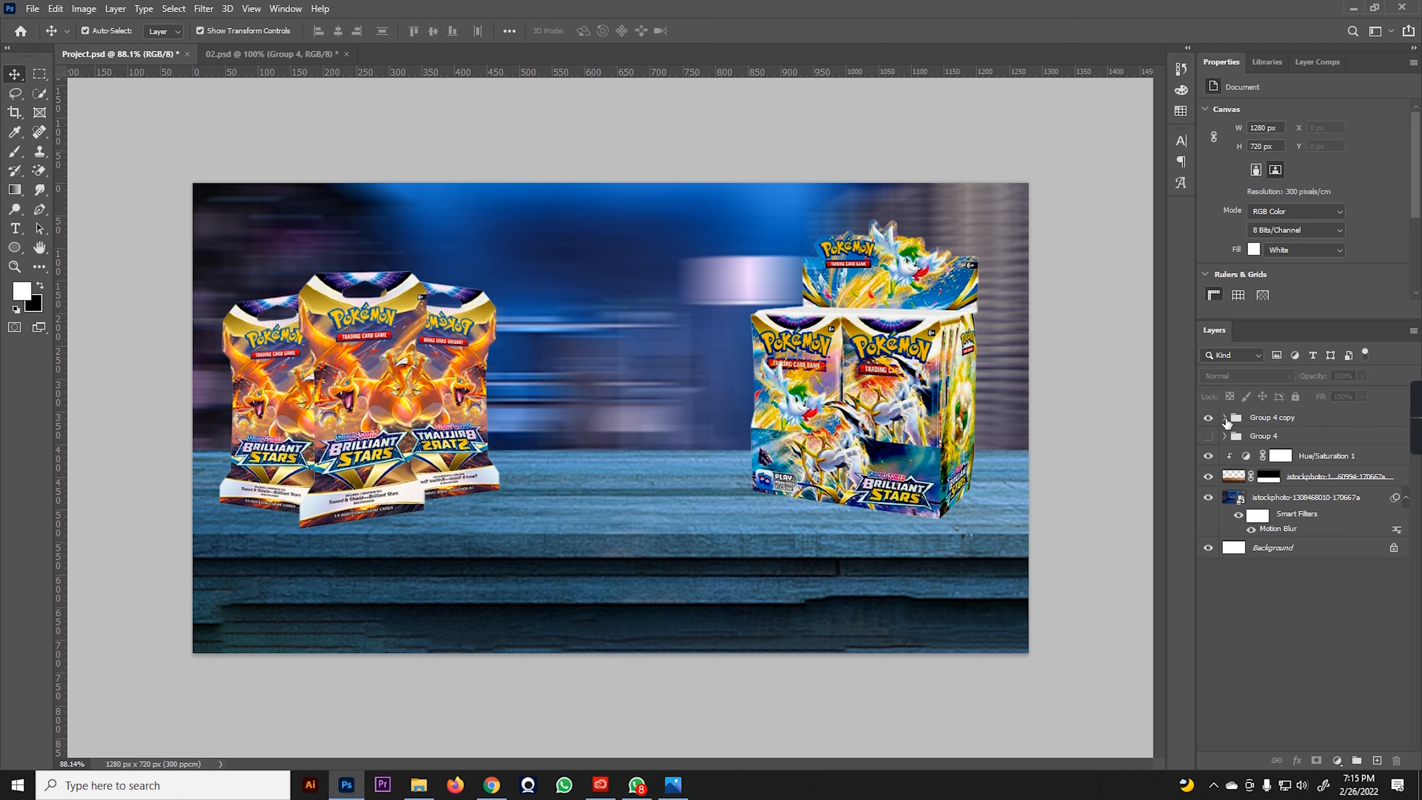
- Add an empty layer directly beneath the front pack and prepare a soft black Brush for painting its shadow
click(342, 398)
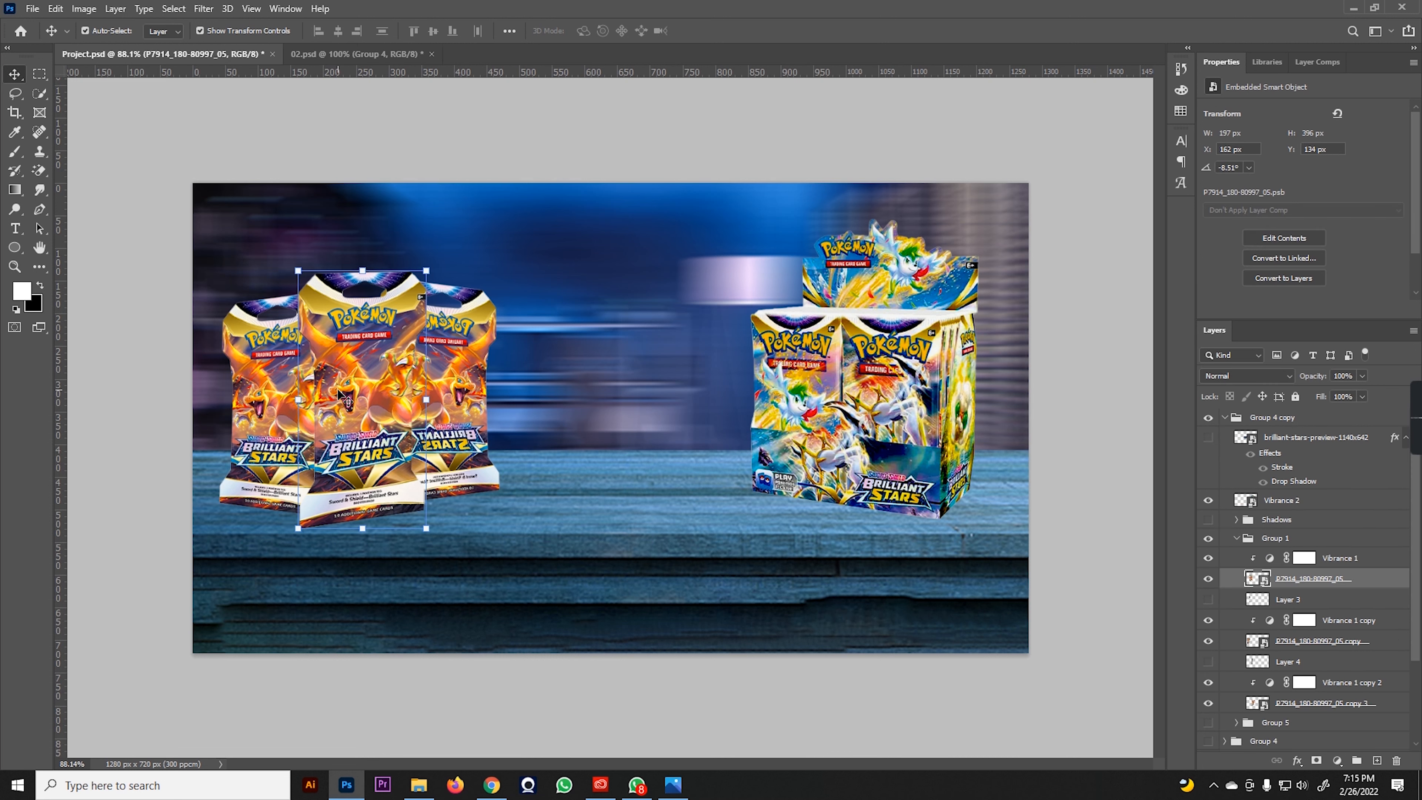
alt+scroll(343, 399, up, 3)
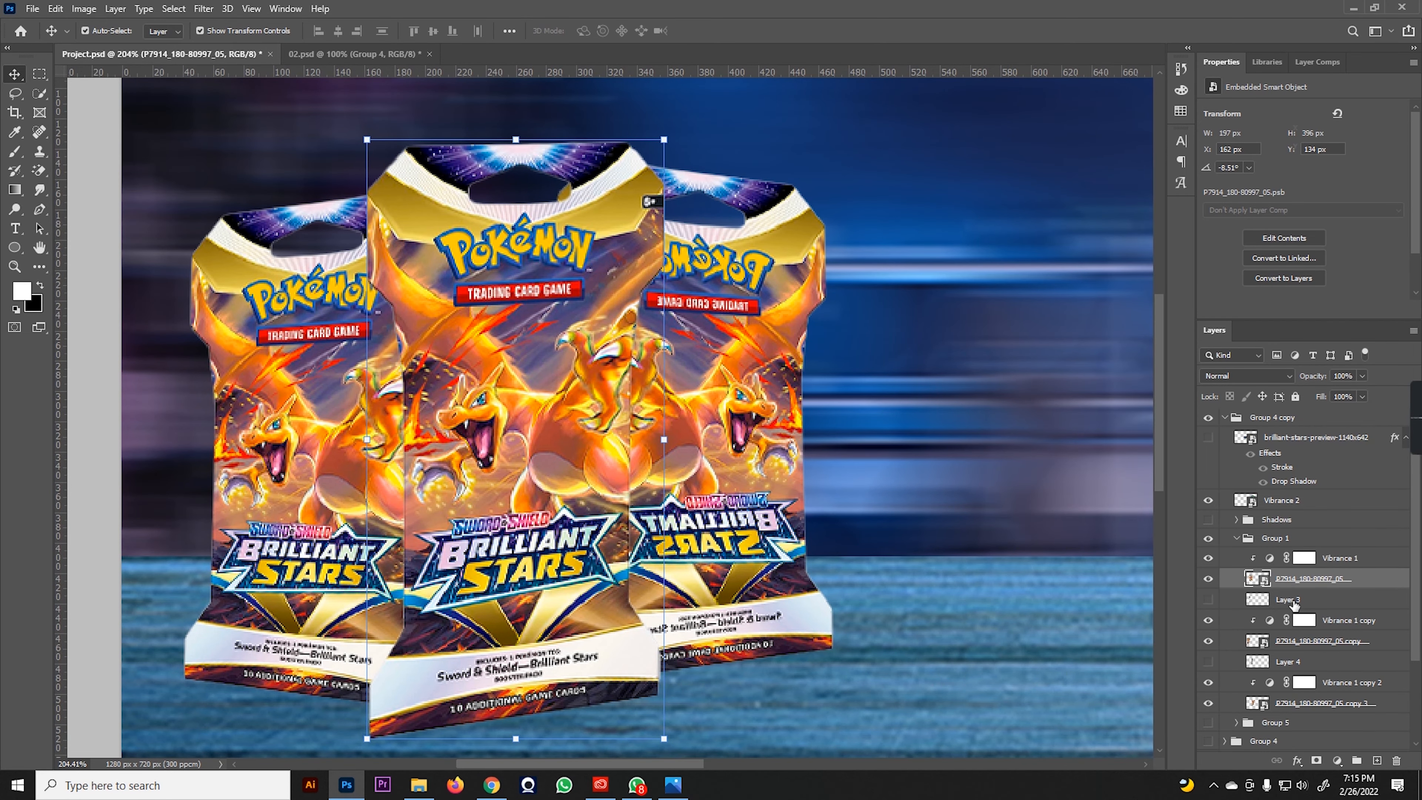
click(1293, 603)
key(ctrl+shift+alt+n)
click(14, 152)
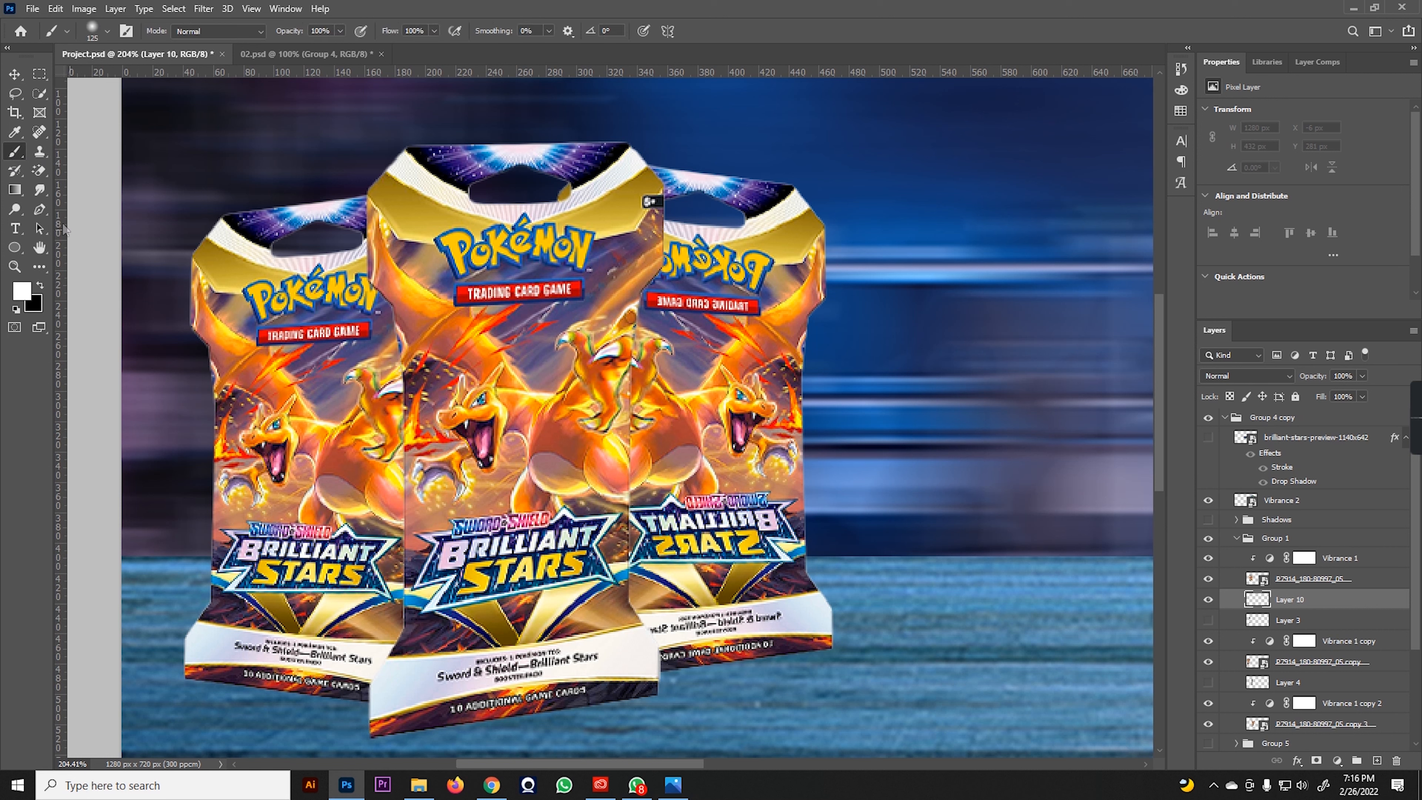
key(bracketright)
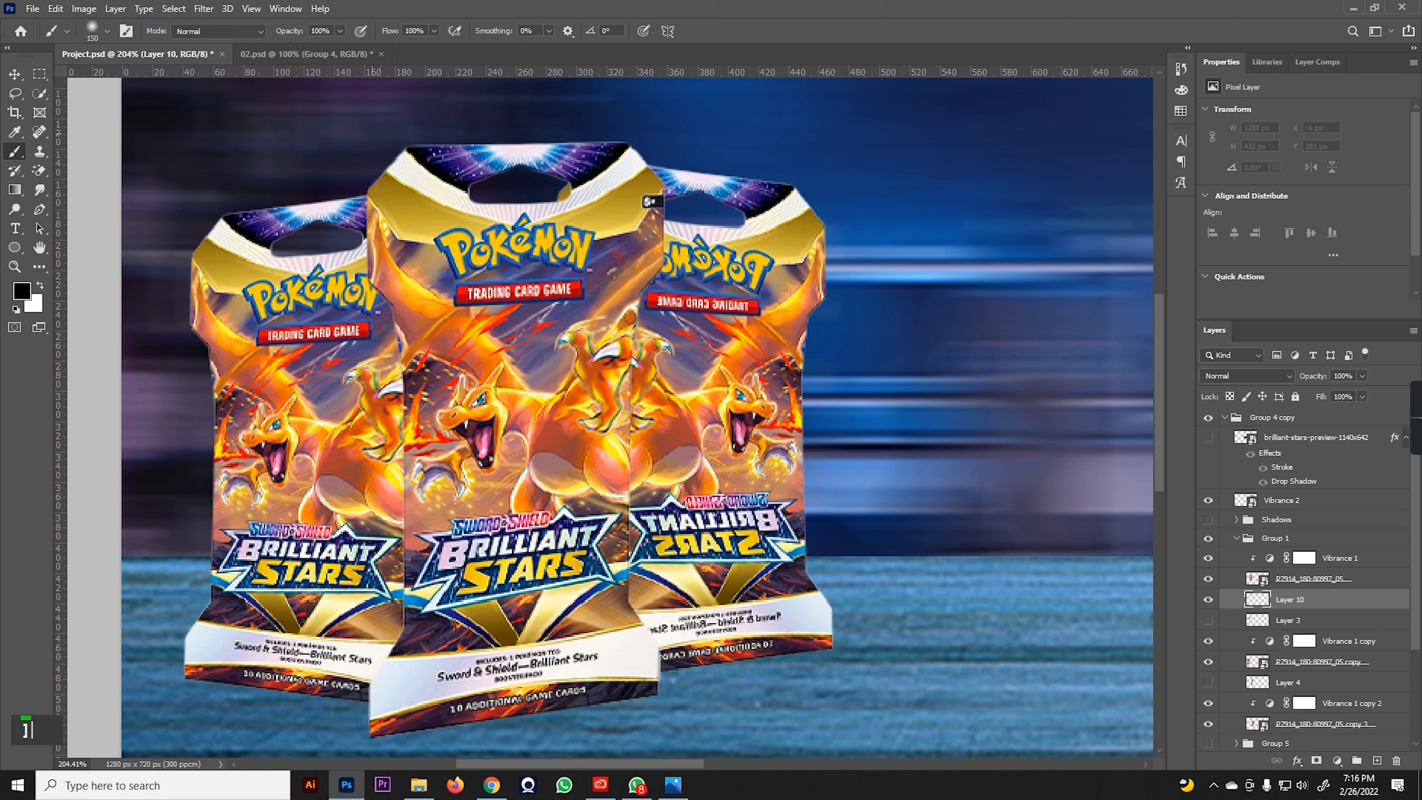
- Load the left pack's outline as a selection and make the new empty shadow layer active
click(14, 75)
click(1258, 662)
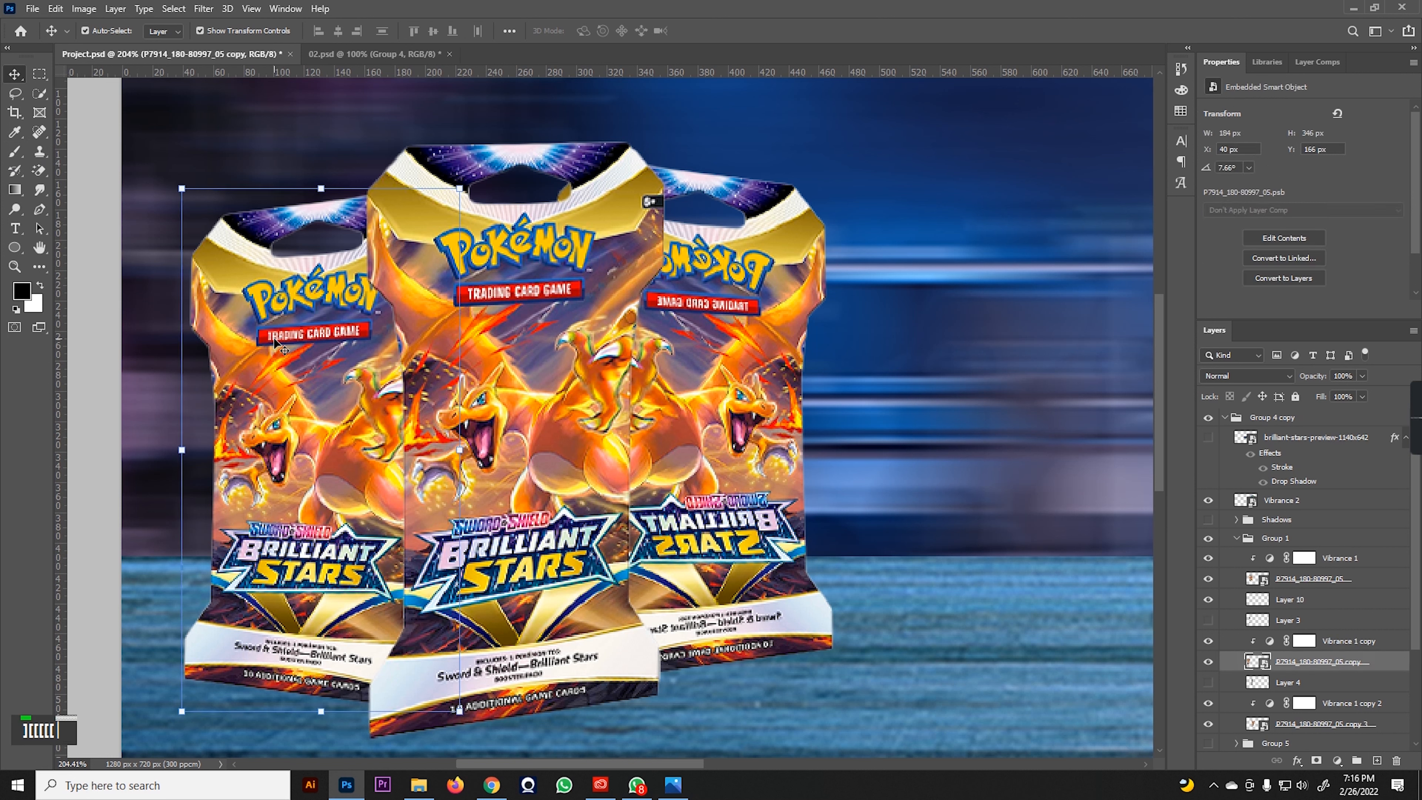
ctrl+click(1257, 662)
click(1286, 611)
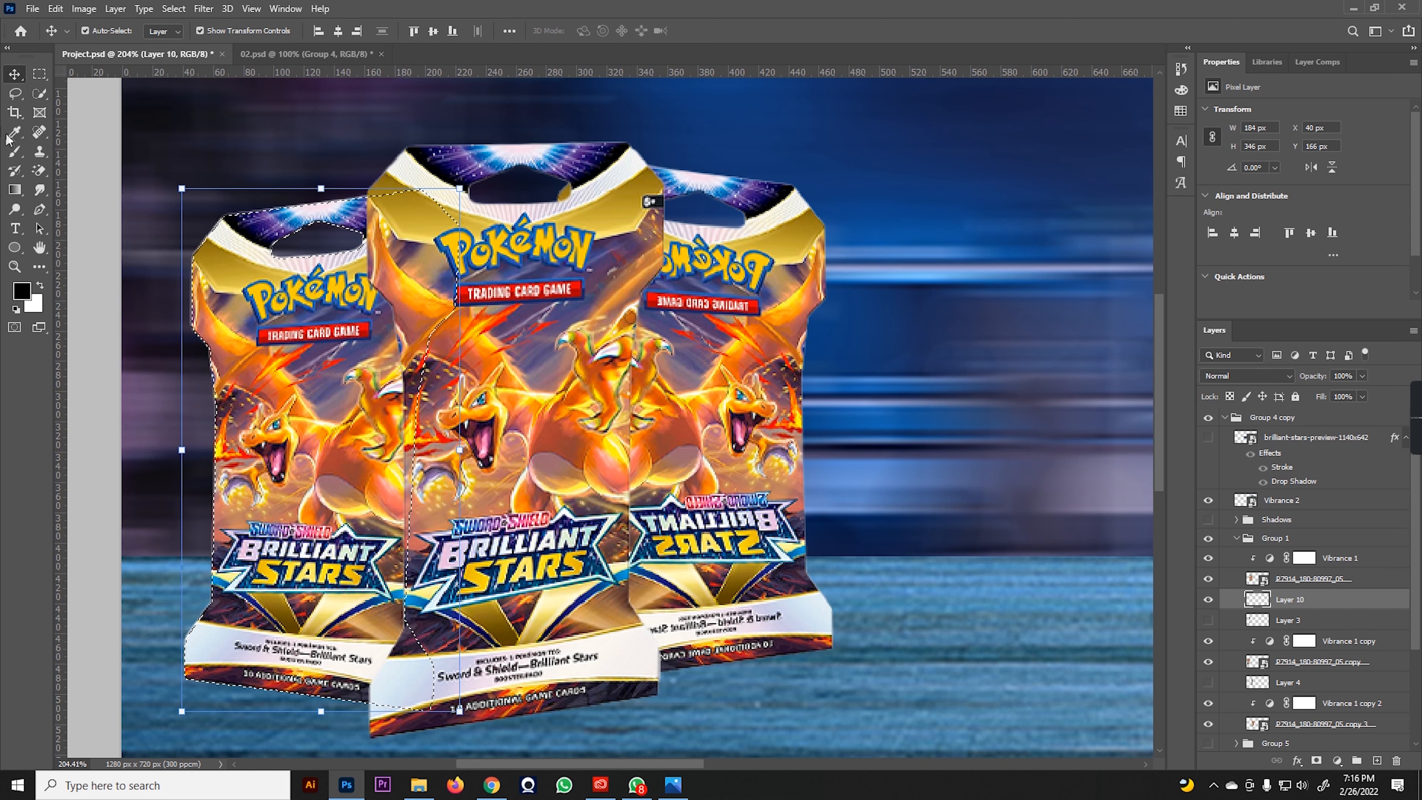
- Paint a black 70 px shadow down the front pack's left edge inside the selection, then deselect
click(15, 151)
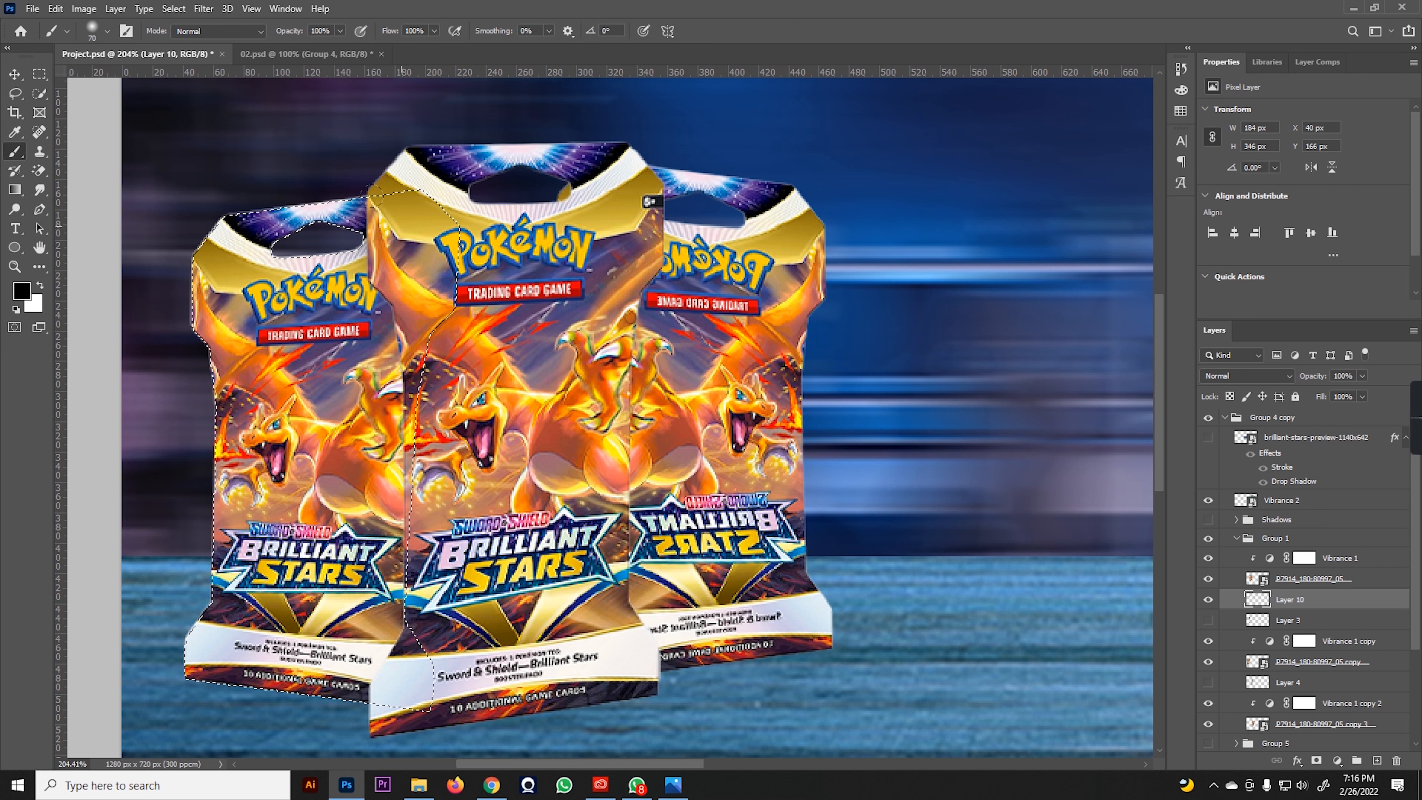
click(422, 350)
shift+click(423, 489)
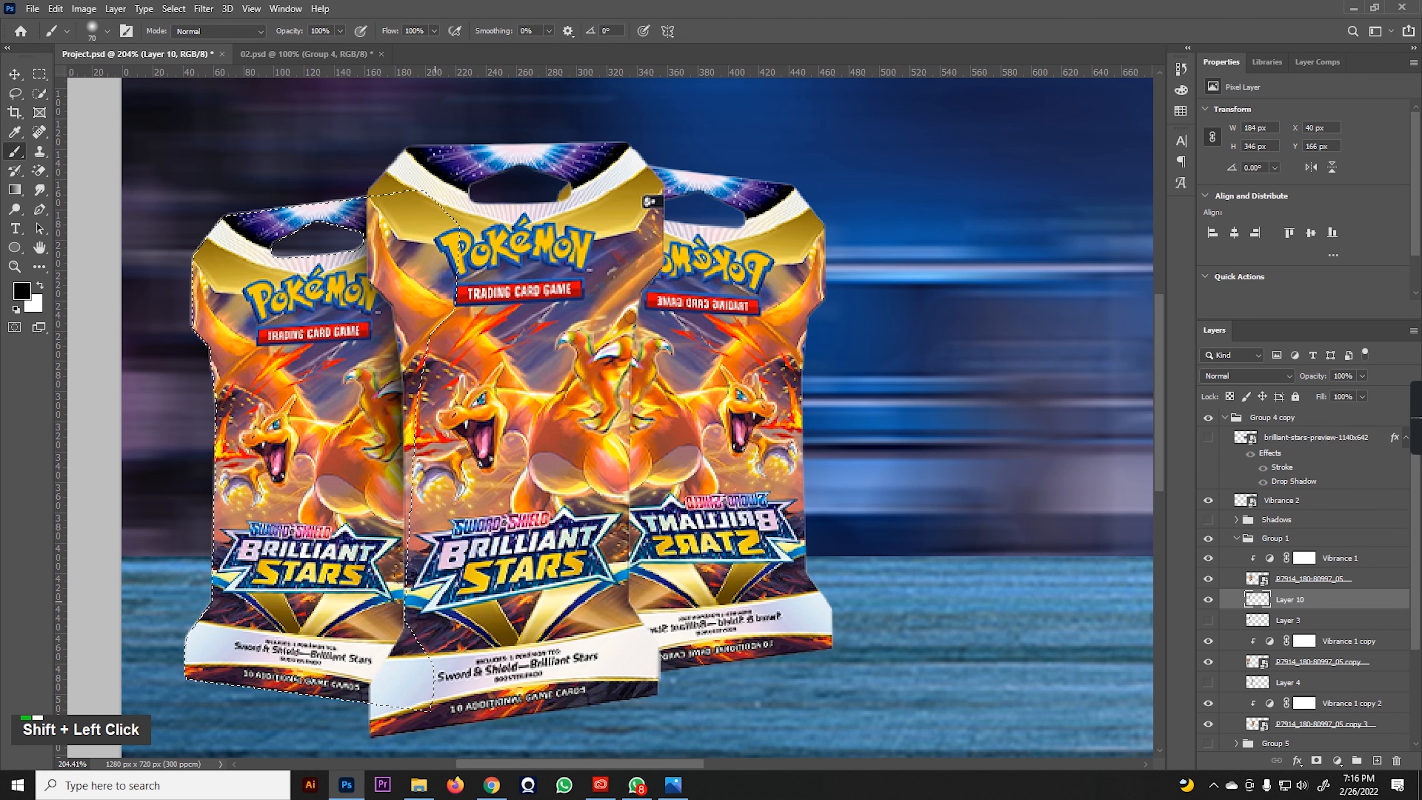
shift+click(420, 623)
shift+click(395, 675)
shift+click(377, 709)
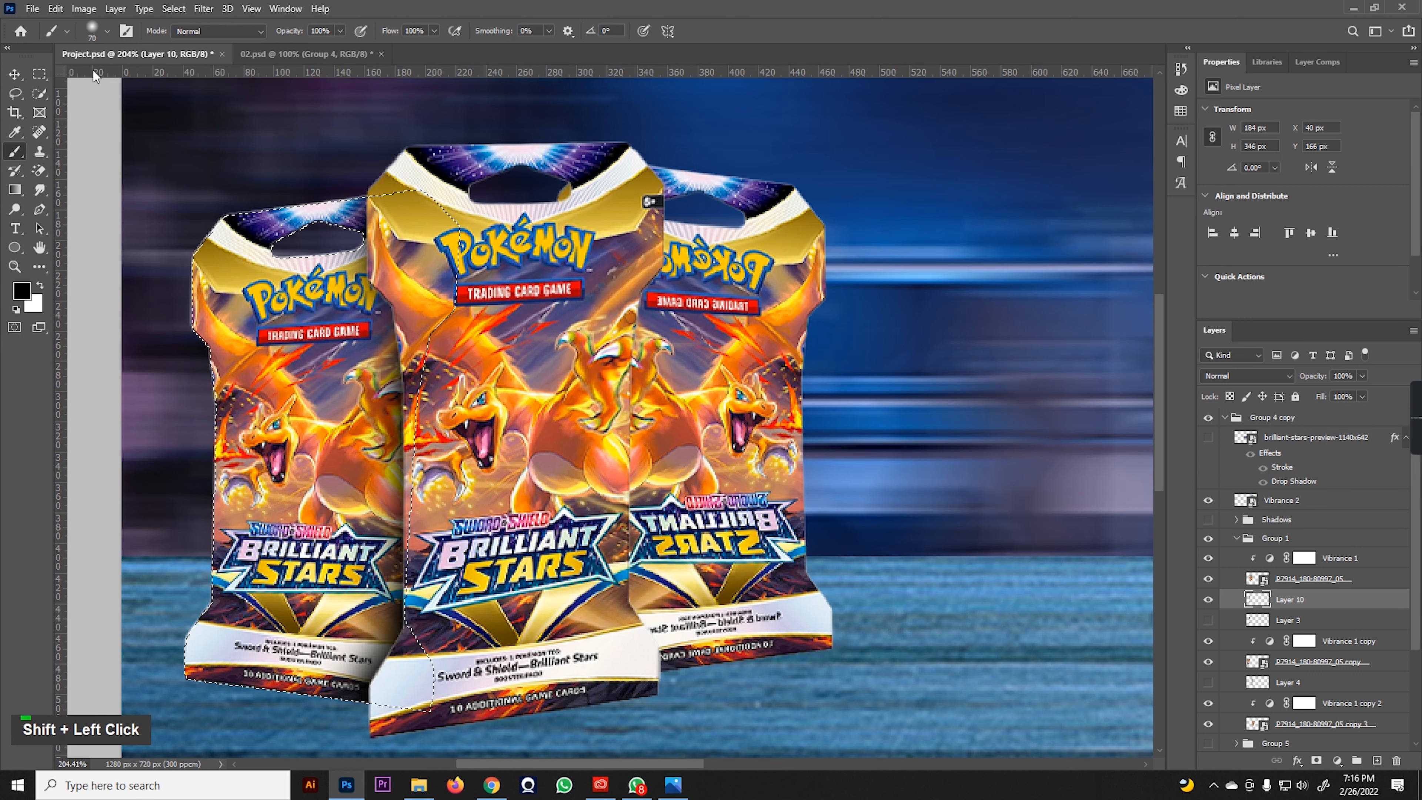
key(m)
key(ctrl+d)
scroll(476, 326, down, 5)
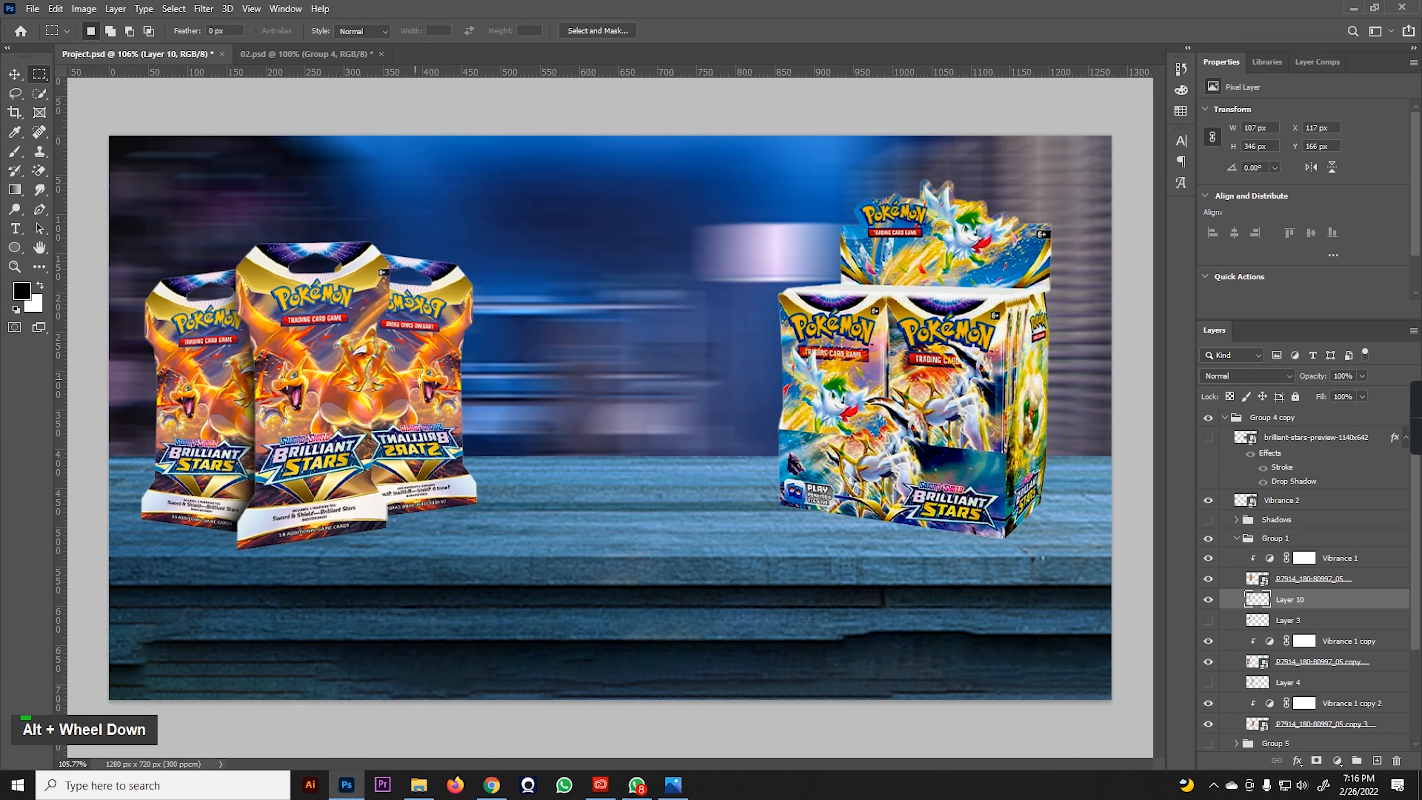
- Delete the newly painted shadow layer and show the prepared shadow layers, Layer 3 and Layer 4
key(Delete)
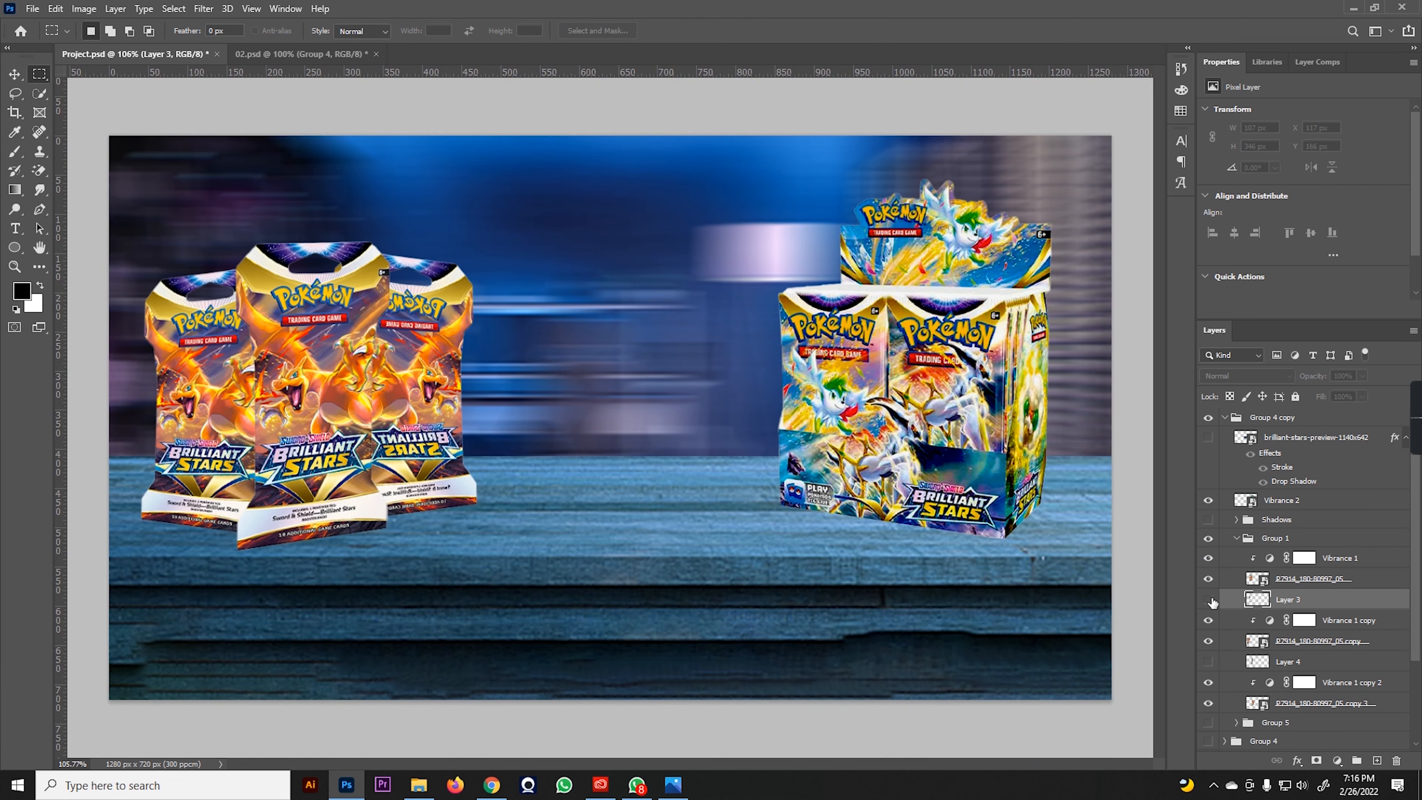
click(1209, 600)
click(1208, 663)
- Add an empty layer above Group 5, beneath all three booster packs
scroll(651, 363, down, 3)
scroll(164, 471, up, 7)
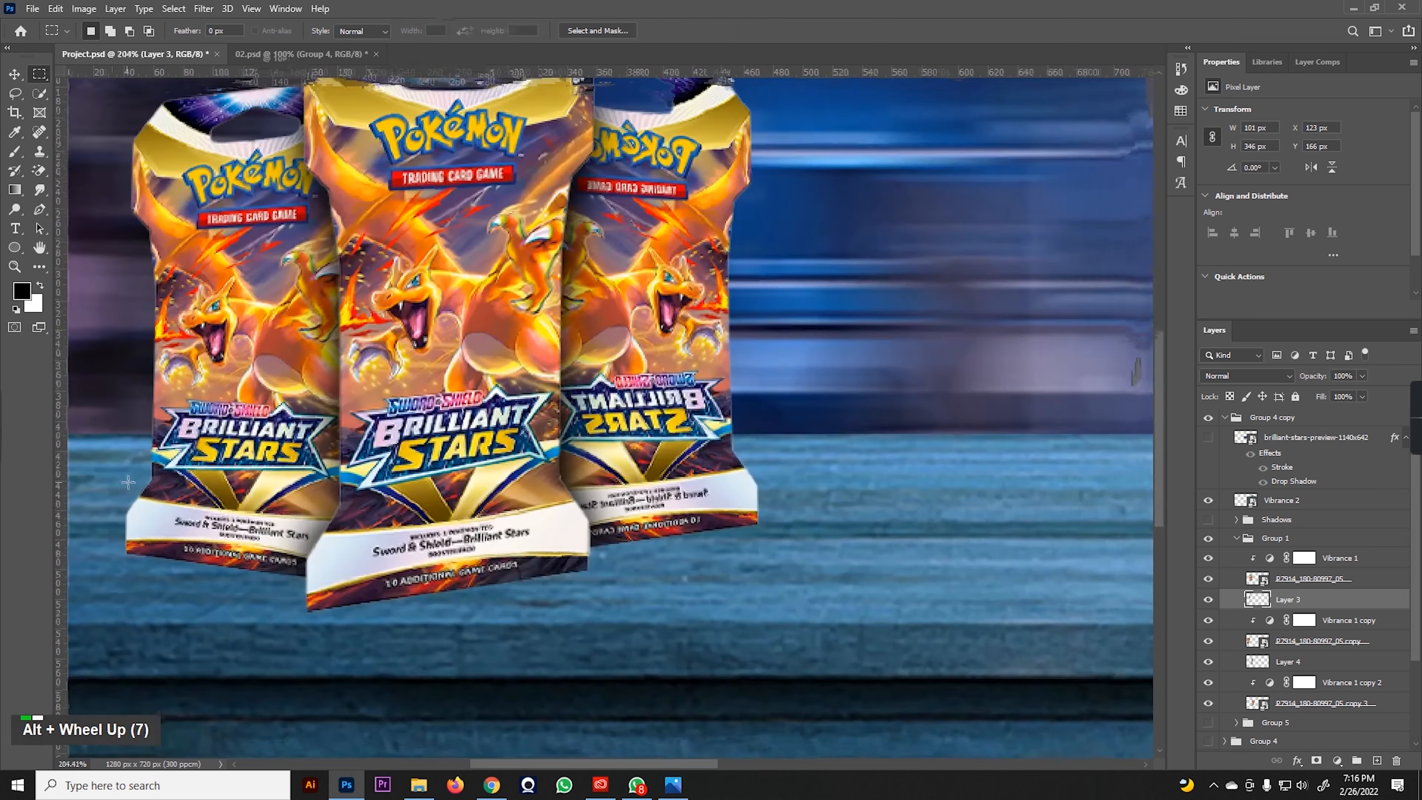
drag(166, 459, 560, 459)
click(14, 74)
click(579, 340)
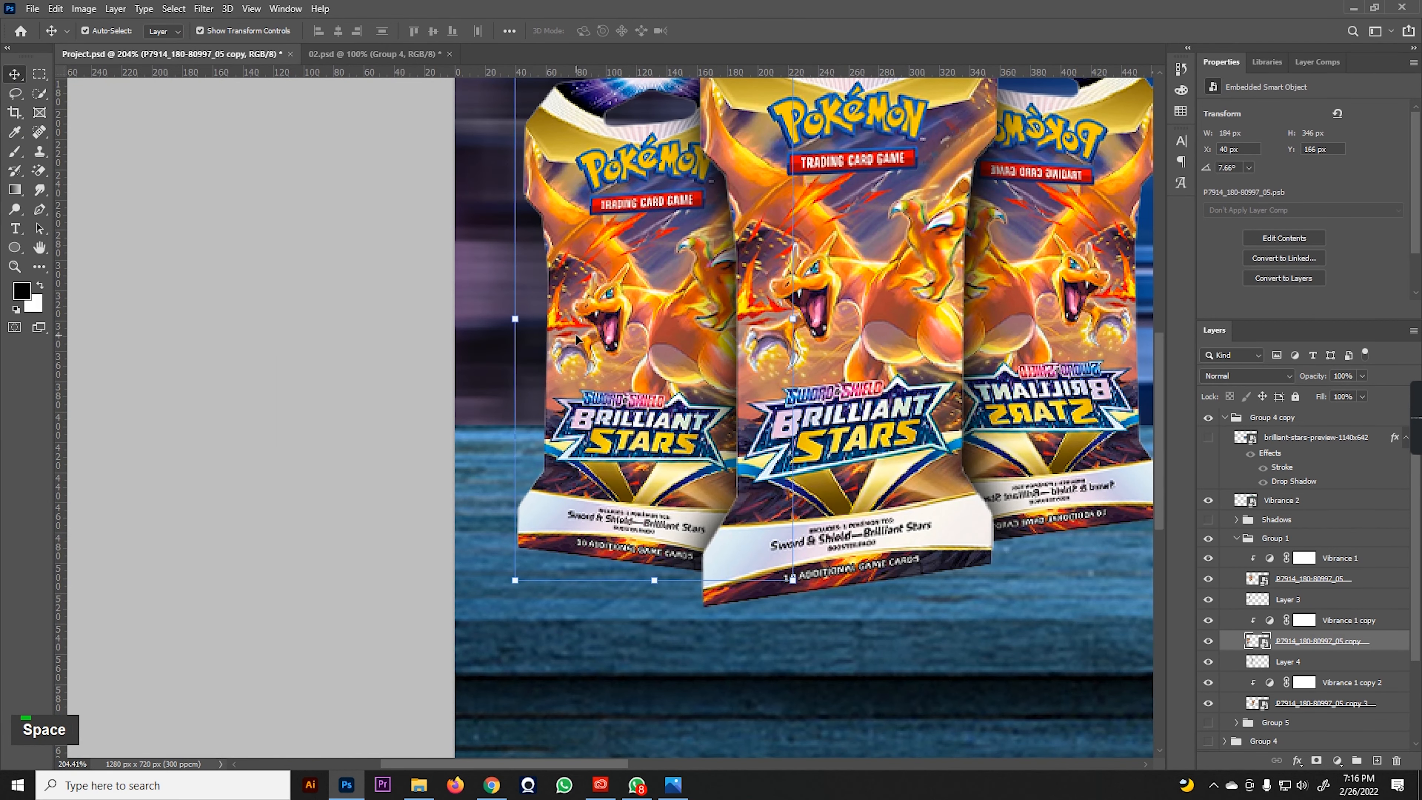
scroll(1260, 671, down, 3)
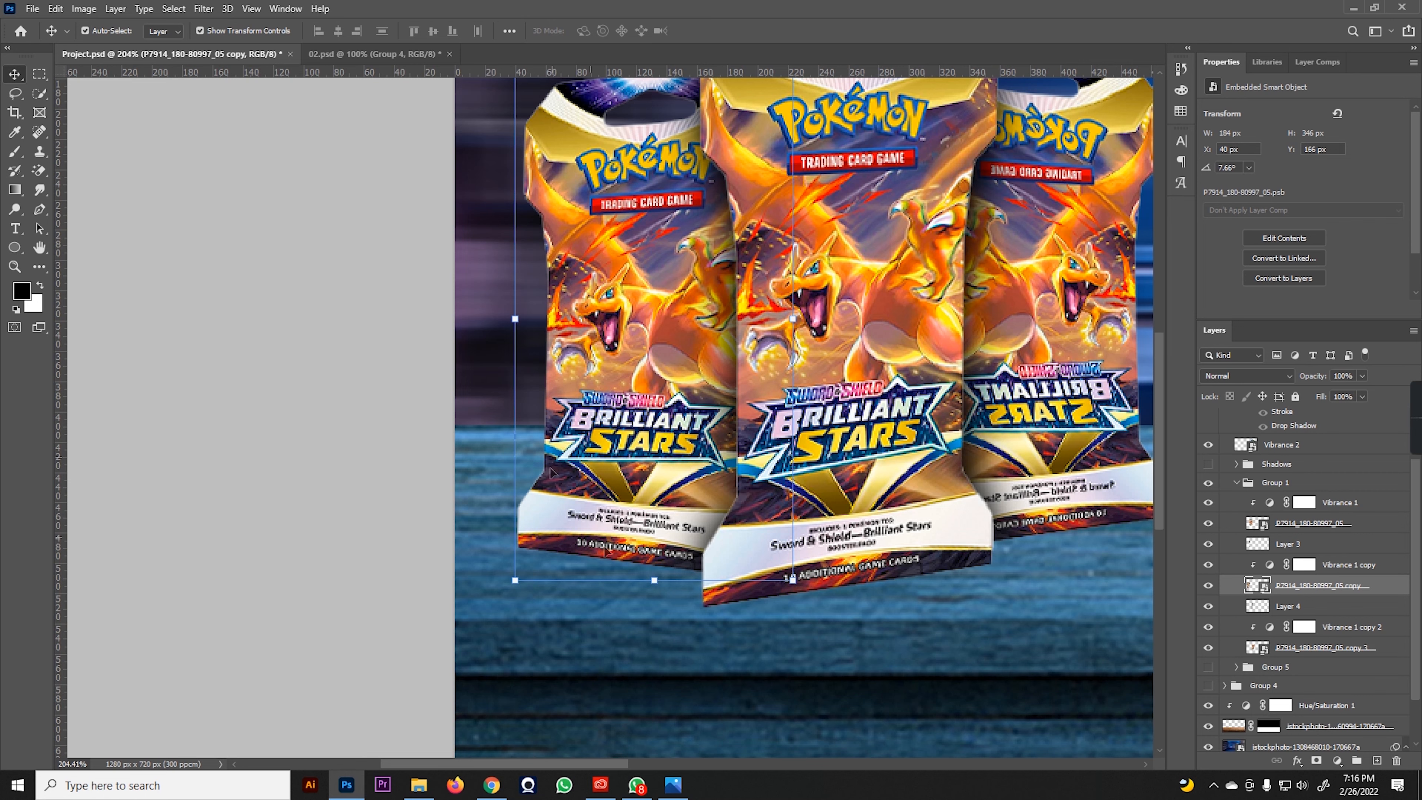
alt+scroll(632, 535, up, 1)
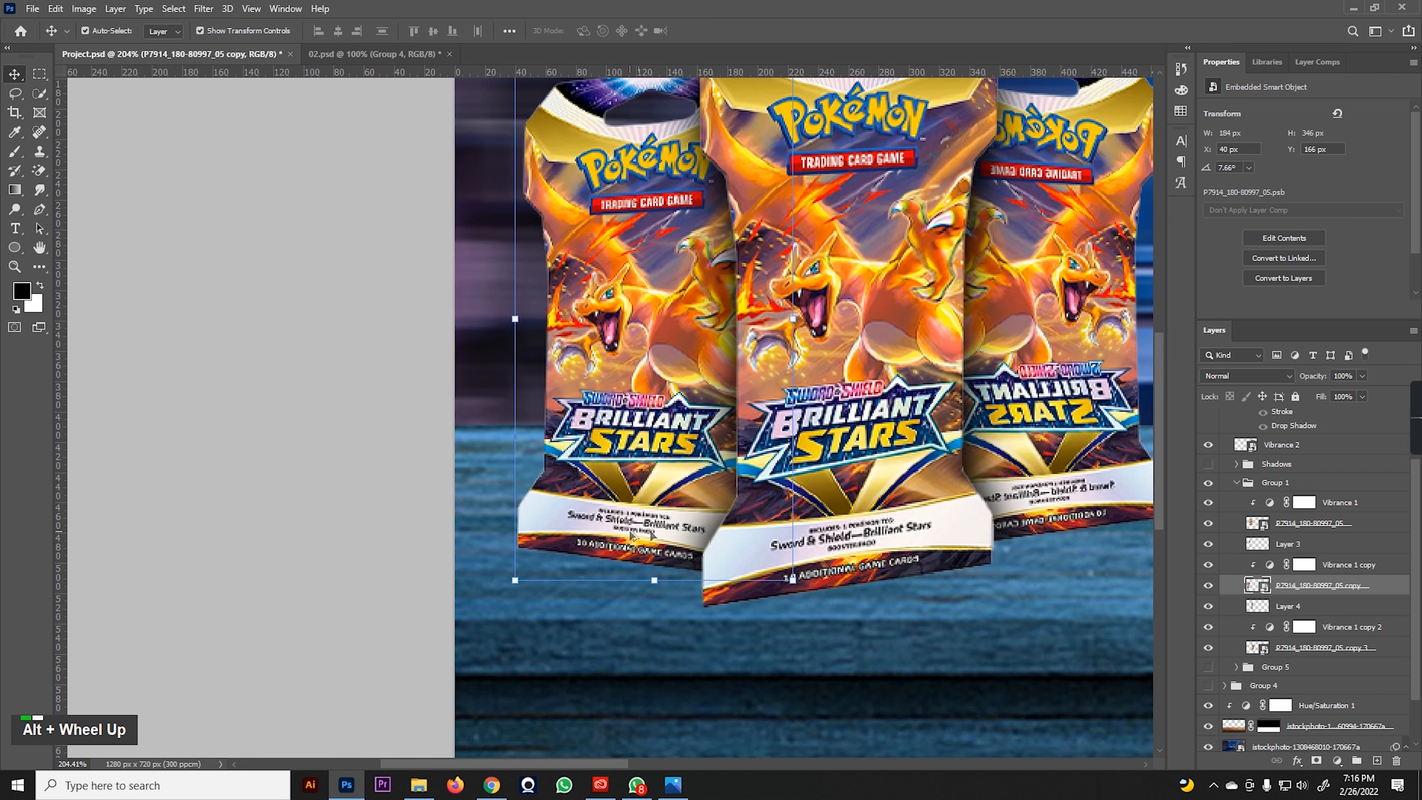
click(1286, 668)
click(1377, 761)
- Paint a black shadow behind the left pack's lower left edge, redoing the first strokes and reducing the brush to 20 px
click(13, 153)
click(544, 471)
click(527, 463)
key(ctrl+z)
key(ctrl+z)
key(bracketleft)
key(bracketleft)
key(bracketleft)
key(bracketleft)
key(bracketleft)
key(bracketleft)
key(bracketleft)
key(bracketleft)
key(bracketleft)
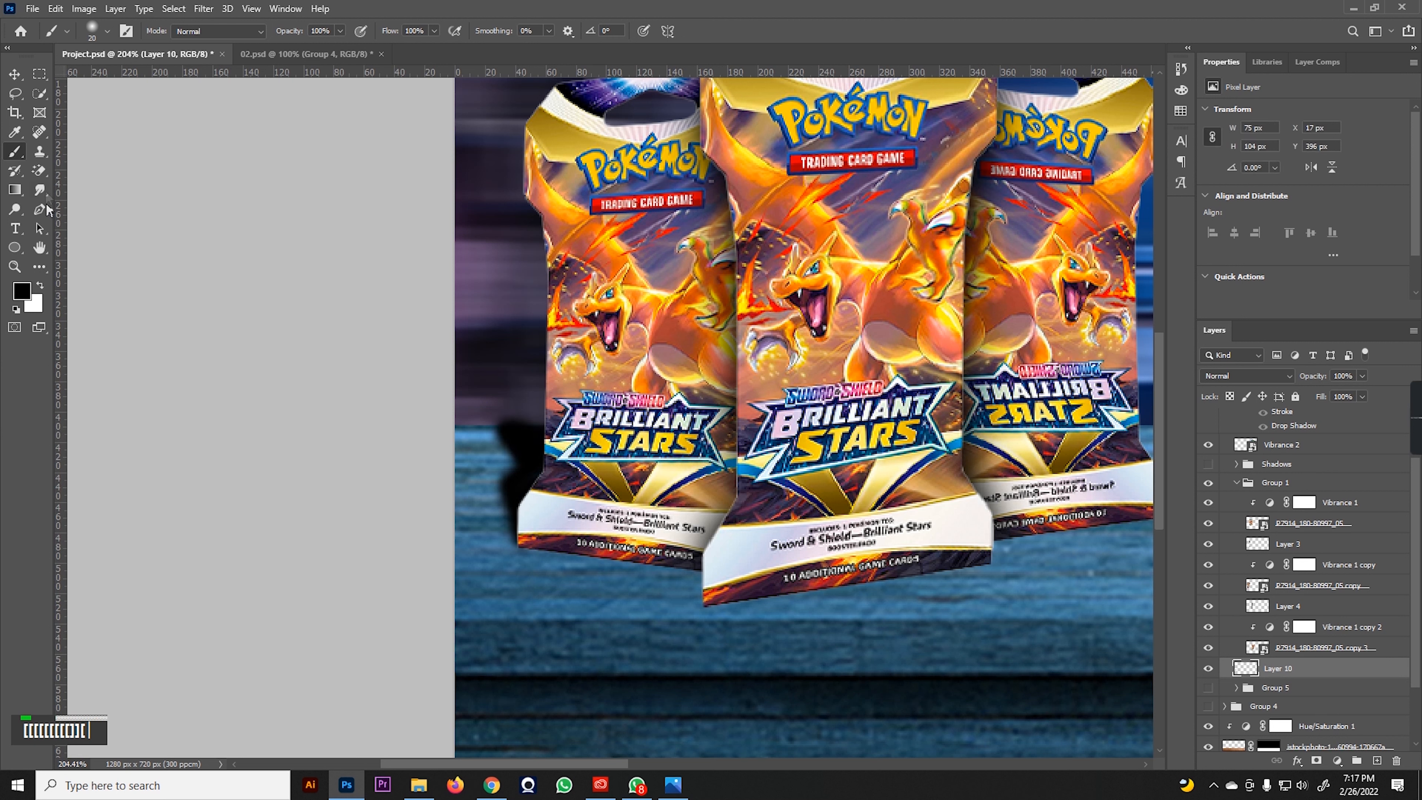
- Erase the top of the painted shadow with a 20 px Eraser so it ends at the table's back edge
right_click(40, 171)
click(95, 176)
key(bracketleft)
key(bracketleft)
key(bracketleft)
key(bracketleft)
key(bracketleft)
key(bracketleft)
key(bracketleft)
key(bracketleft)
key(bracketleft)
key(bracketleft)
key(bracketleft)
key(bracketleft)
key(bracketleft)
key(bracketleft)
key(bracketleft)
key(bracketleft)
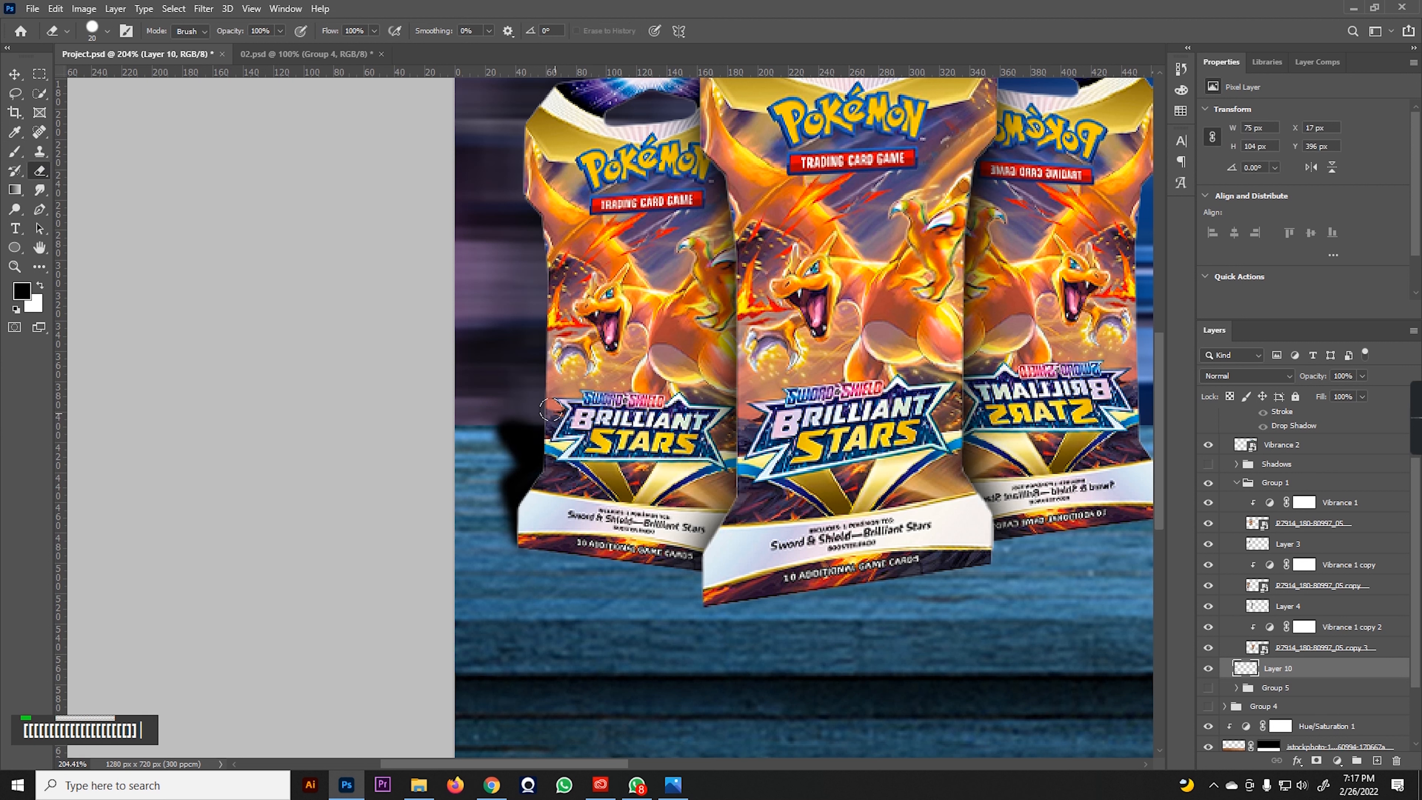
click(14, 74)
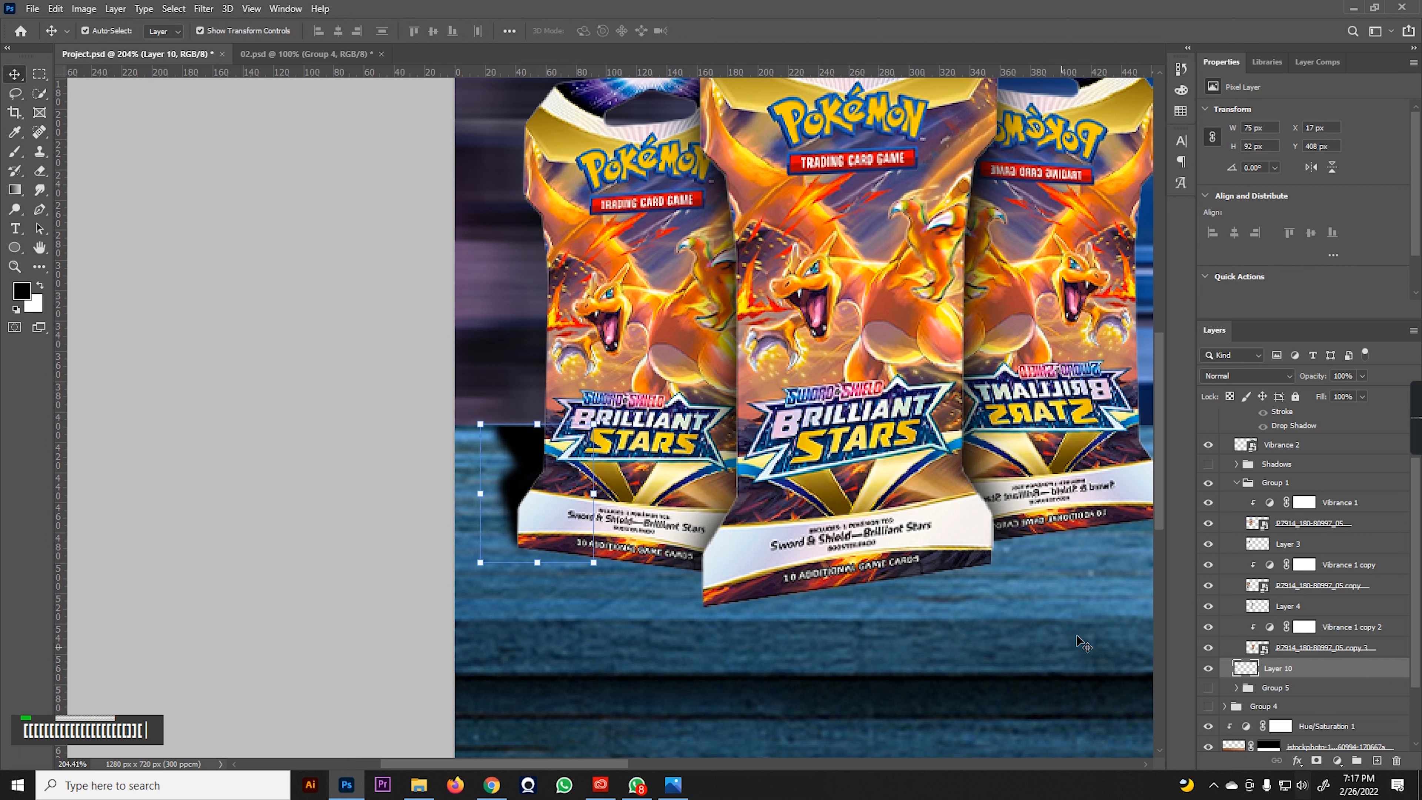
- Apply a 7.4 px Gaussian Blur to the painted shadow on Layer 10 and lower its opacity to 73%
click(203, 9)
mouse_move(280, 198)
click(424, 254)
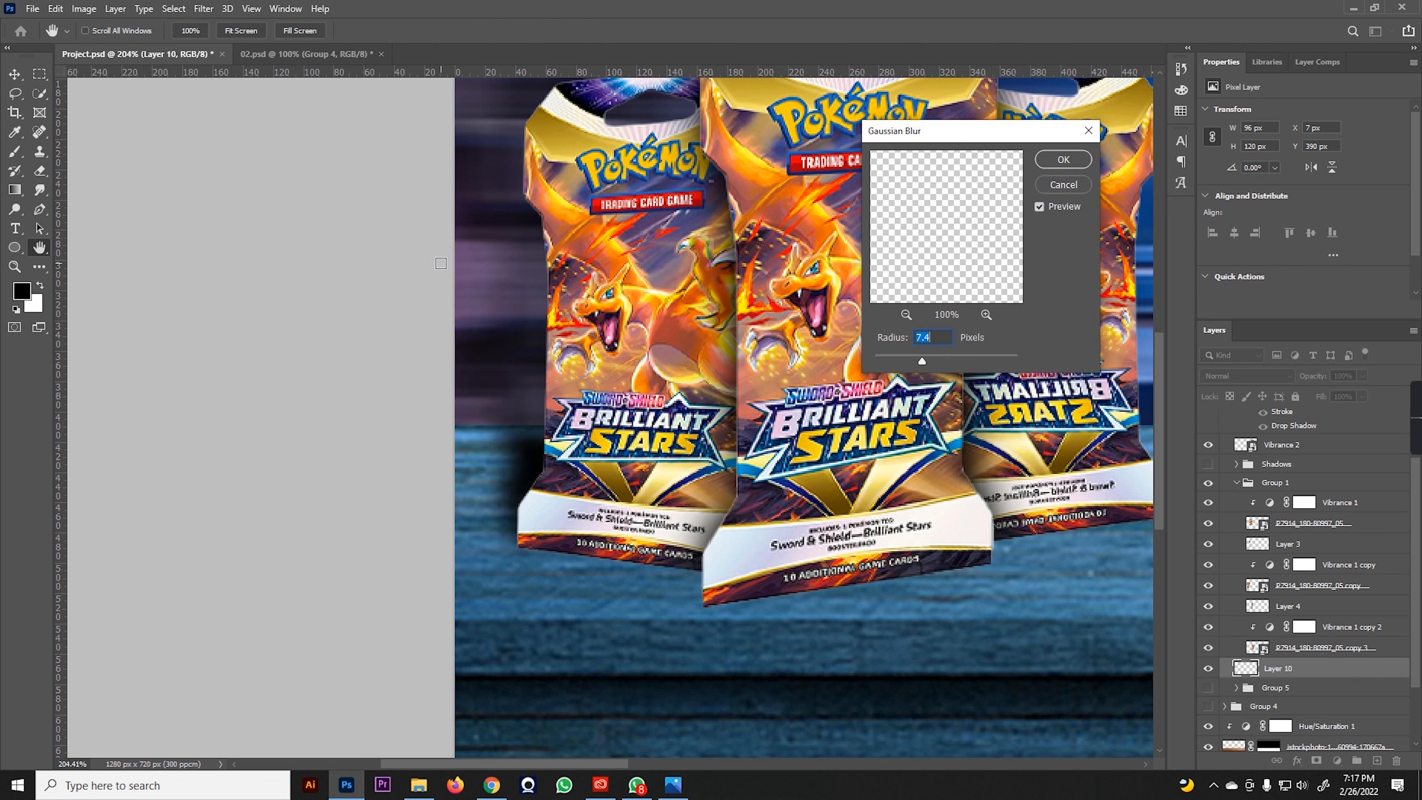
click(1062, 159)
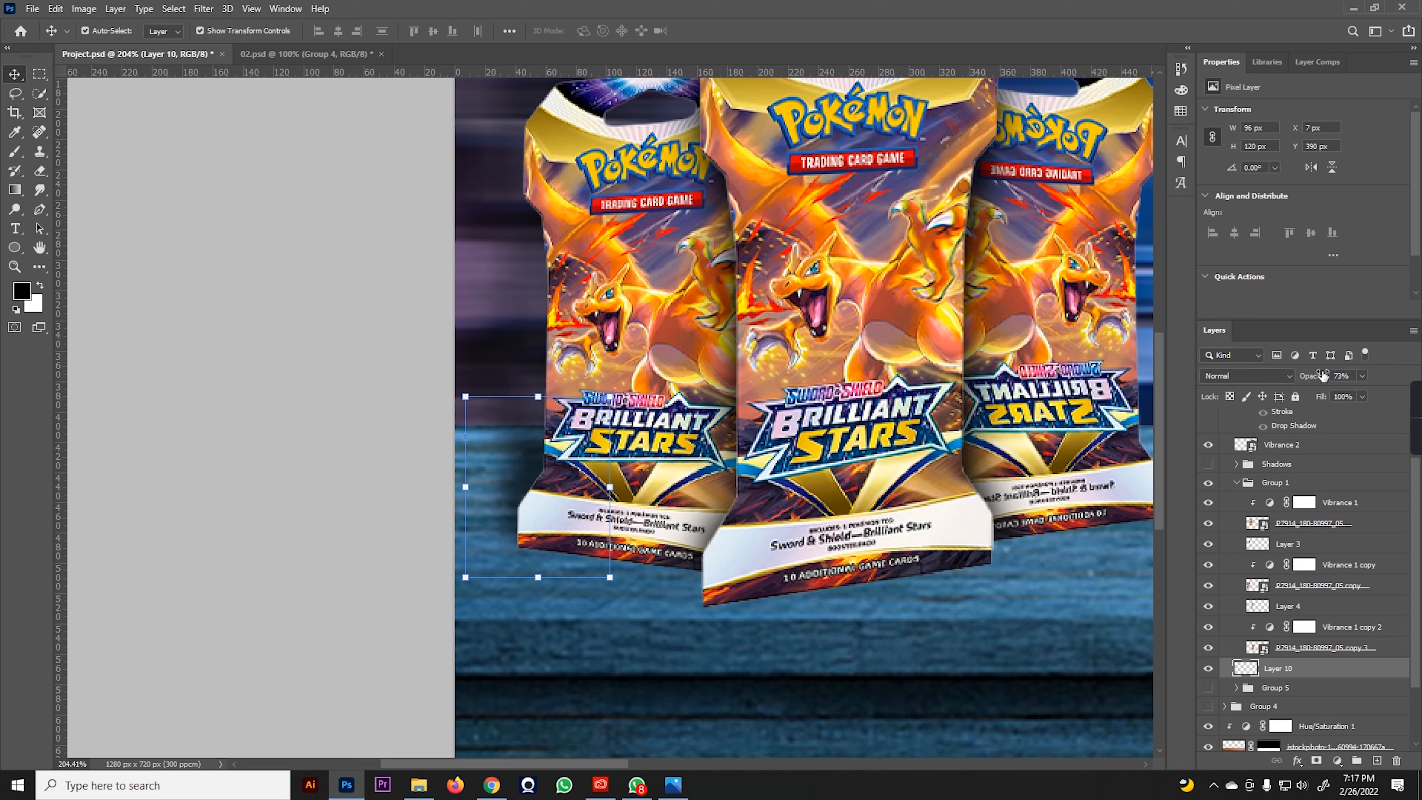
click(257, 461)
alt+scroll(252, 459, down, 3)
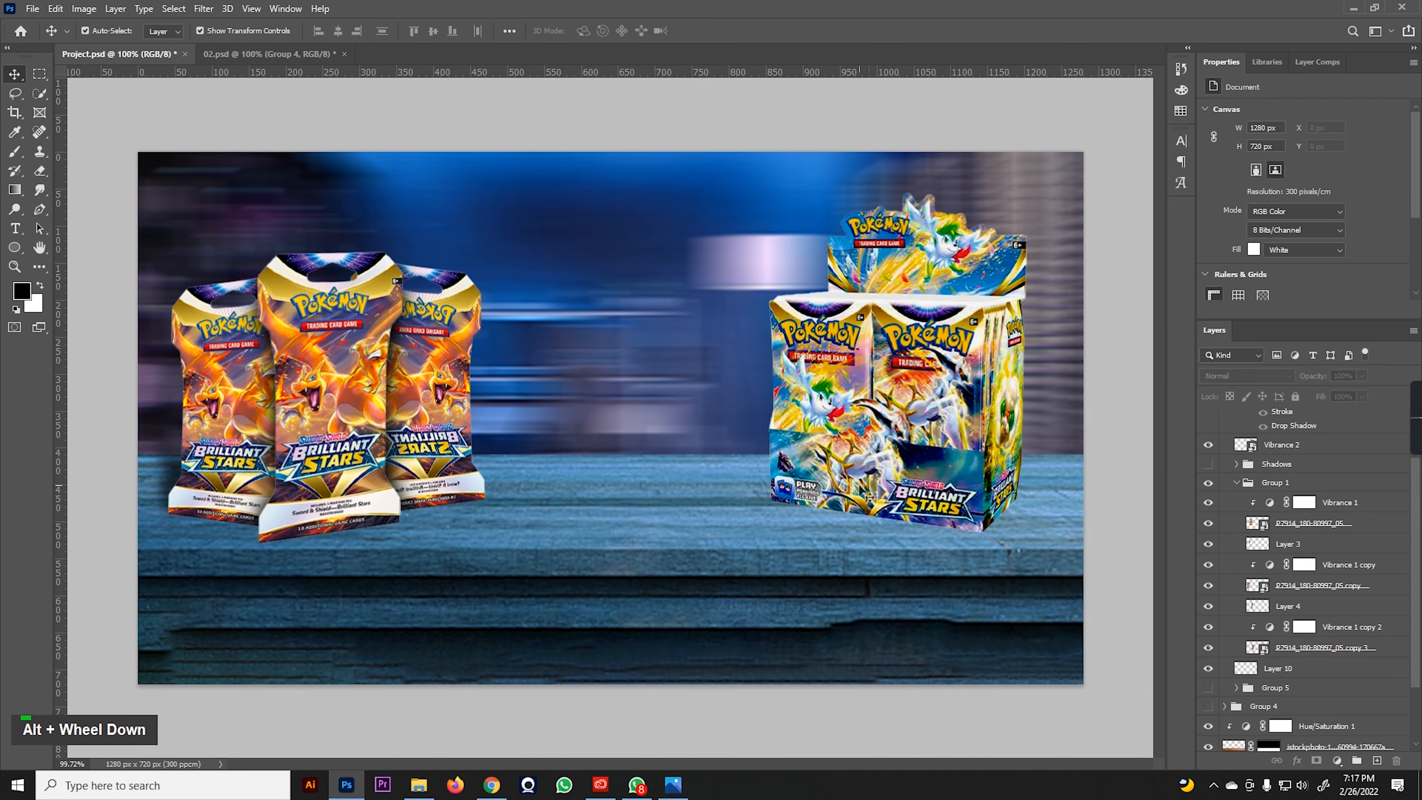
- Delete the painted shadow layer, Layer 10, and show the prepared Shadows group and Group 5
click(1274, 666)
key(Delete)
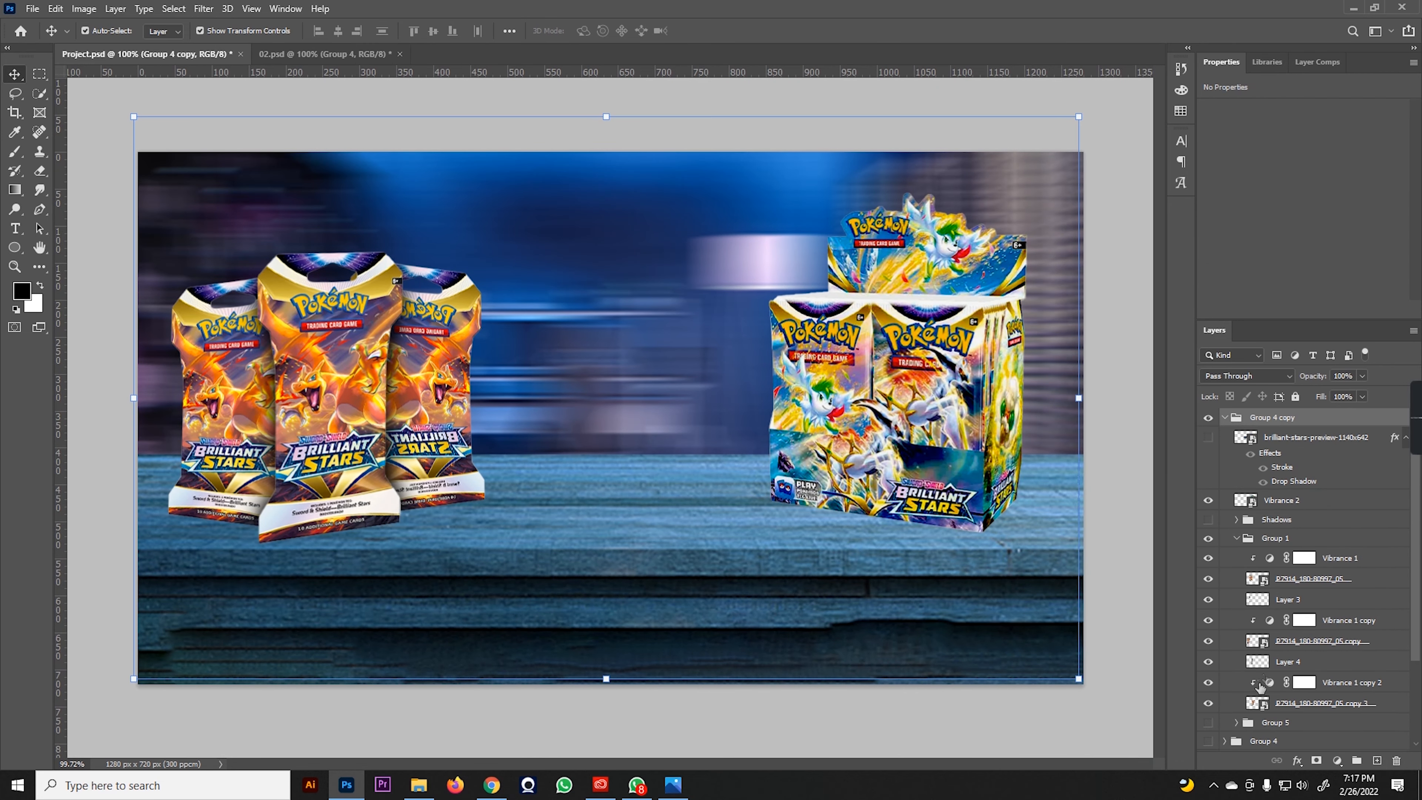
click(1209, 521)
scroll(1308, 719, down, 1)
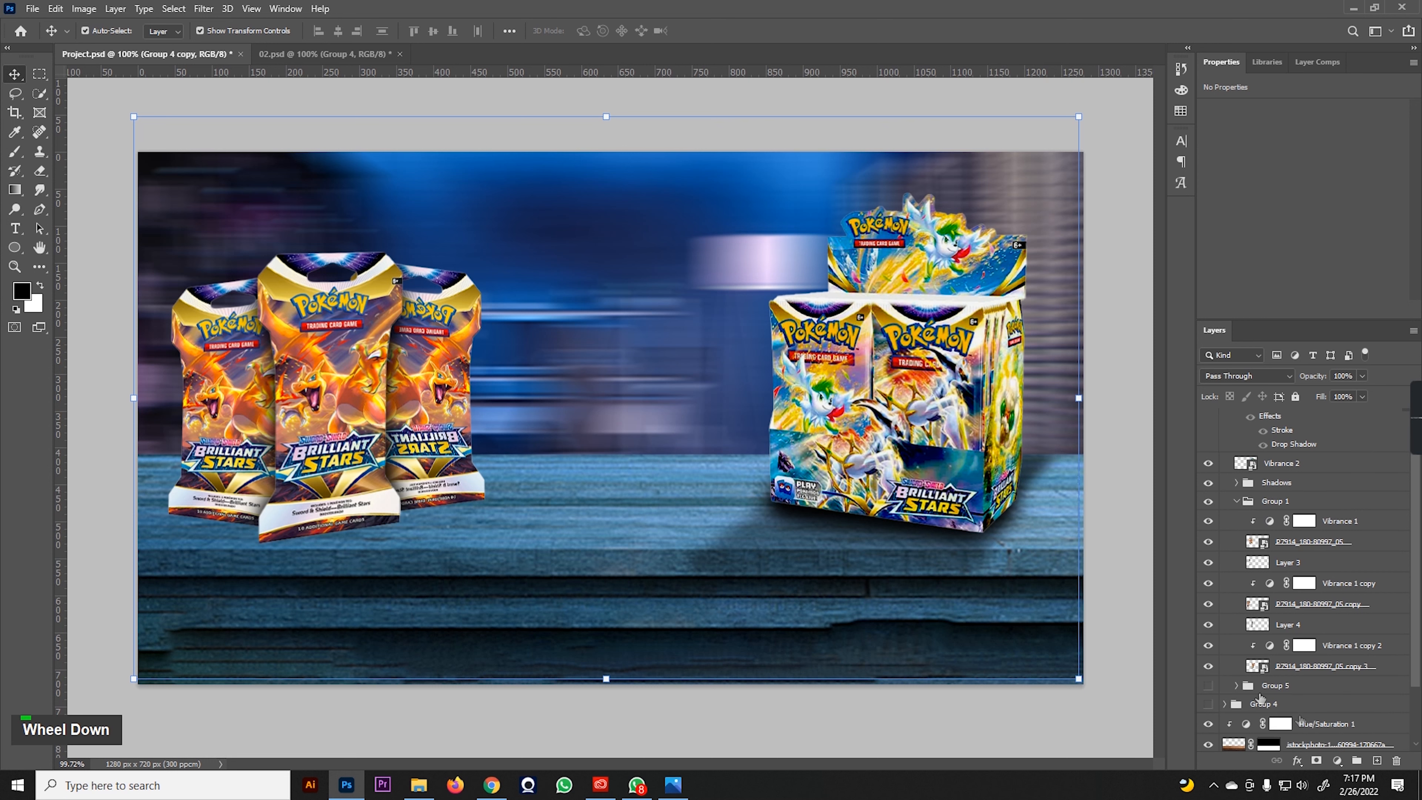
scroll(1260, 698, down, 1)
click(1208, 648)
click(1120, 535)
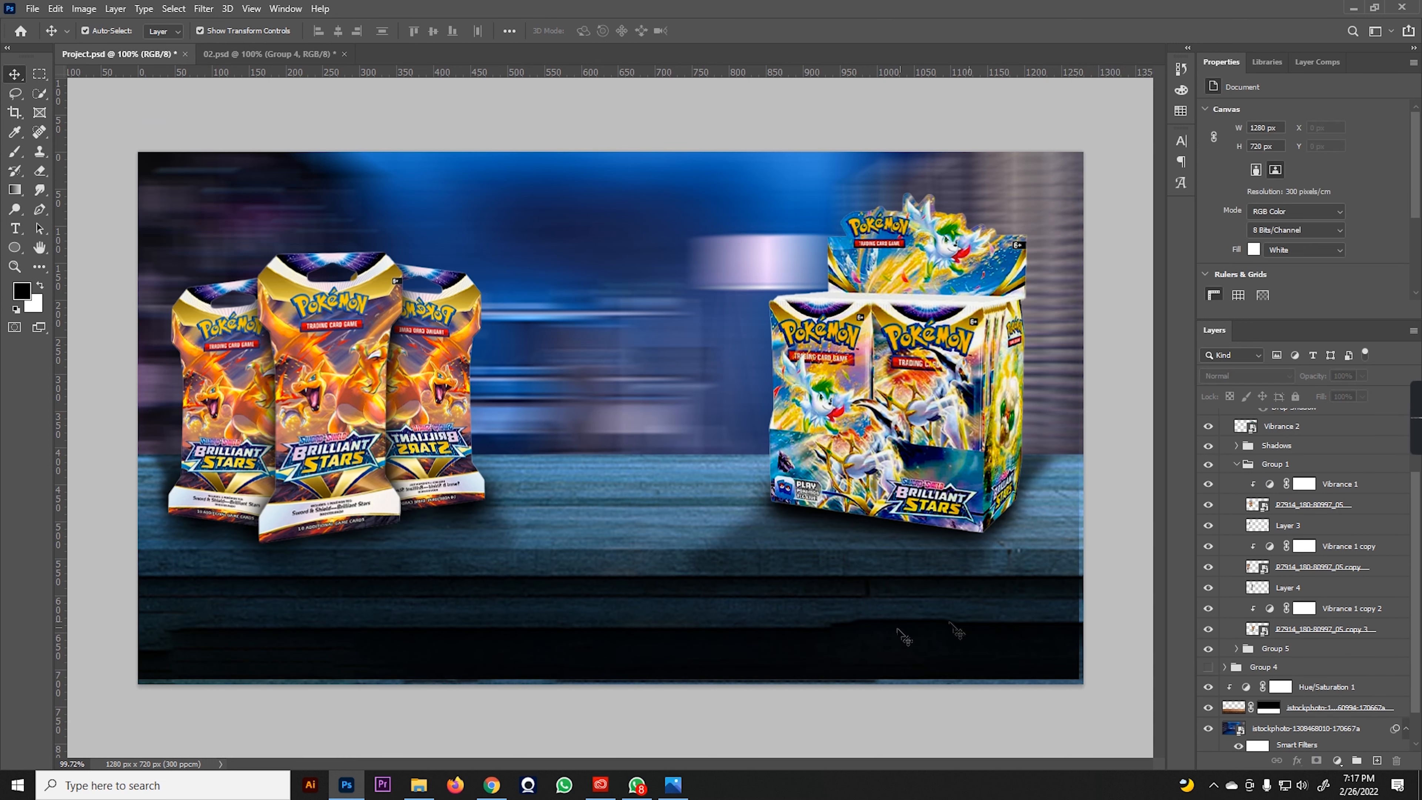
- Hide the prepared dark layer at the bottom of Group 5 and add an empty layer above it
click(889, 637)
click(1208, 731)
scroll(846, 583, down, 4)
click(1377, 760)
- Darken the table's lower front with straight black strokes along the image's lower edge using a 600 px brush, redoing the first stroke
key(b)
key(bracketleft)
key(bracketleft)
key(bracketleft)
key(bracketleft)
key(bracketleft)
key(bracketleft)
mouse_move(291, 566)
mouse_down()
mouse_move(710, 567)
mouse_move(965, 557)
mouse_up()
key(ctrl+z)
shift+click(966, 681)
shift+click(255, 680)
shift+click(961, 666)
alt+scroll(572, 558, up, 3)
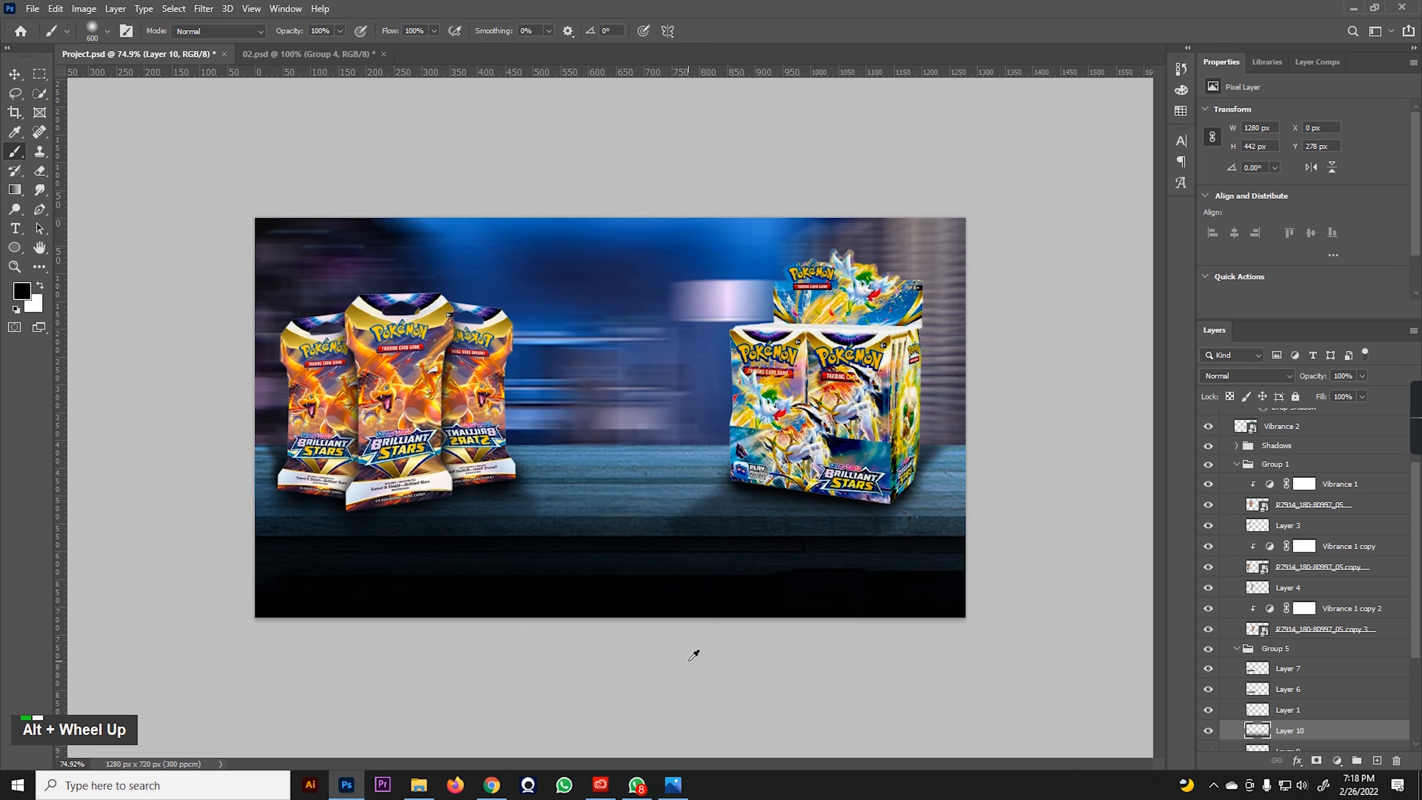
- Paint black beneath the booster box on Layer 5 of the Shadows group with the brush reduced to 80 px
click(13, 74)
double_click(848, 461)
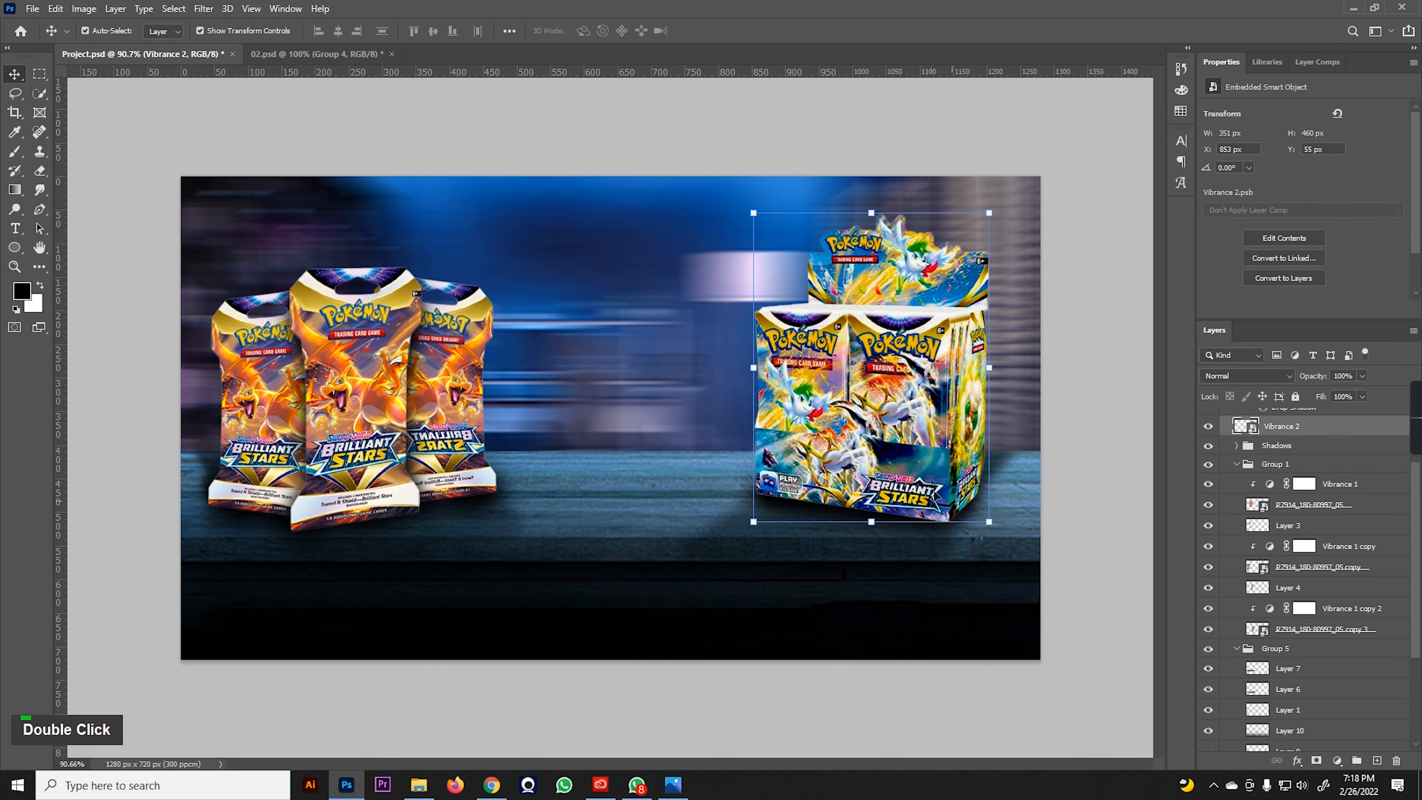
alt+scroll(848, 462, up, 8)
click(1238, 446)
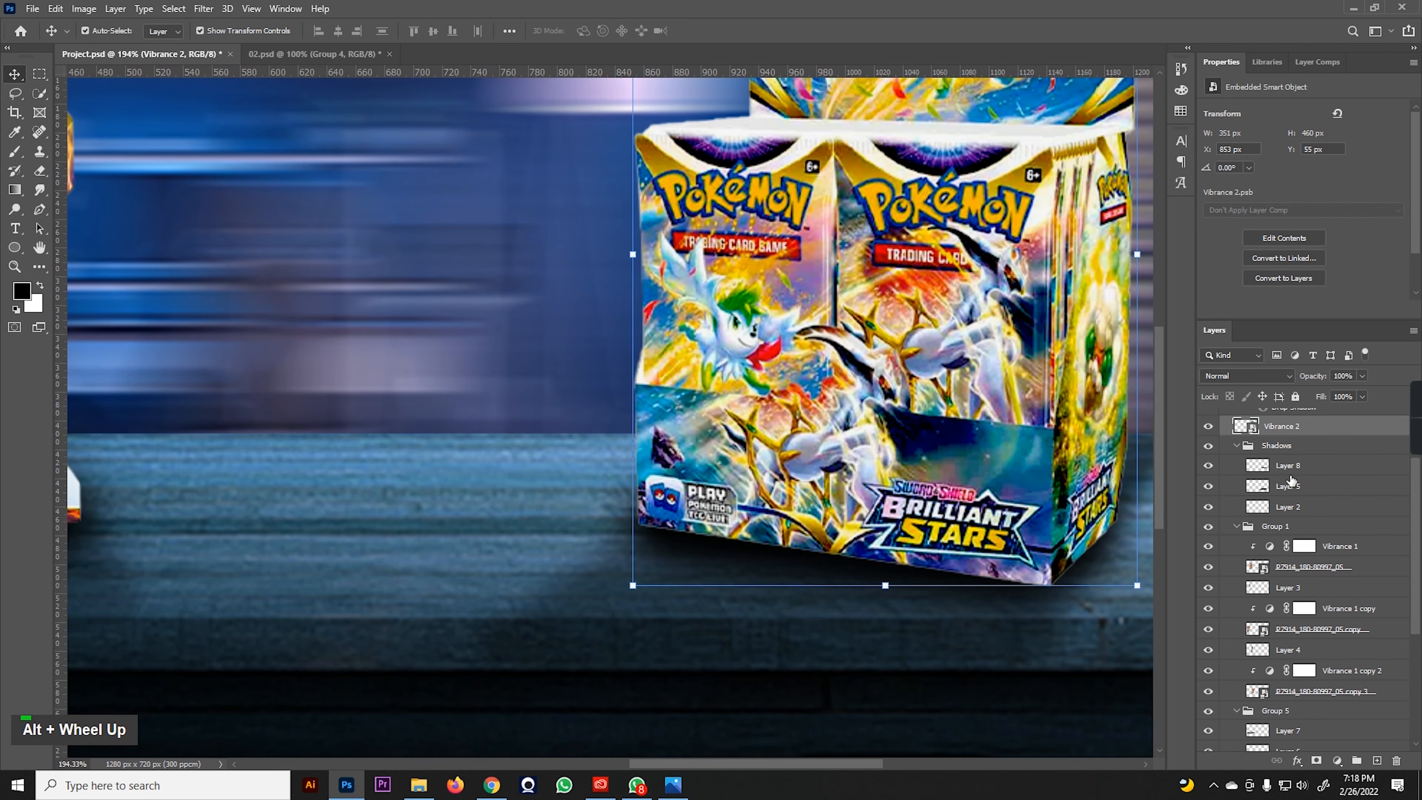
click(1287, 485)
click(14, 153)
key(bracketleft)
key(bracketleft)
key(bracketleft)
key(bracketleft)
key(bracketleft)
key(bracketleft)
key(bracketleft)
key(bracketleft)
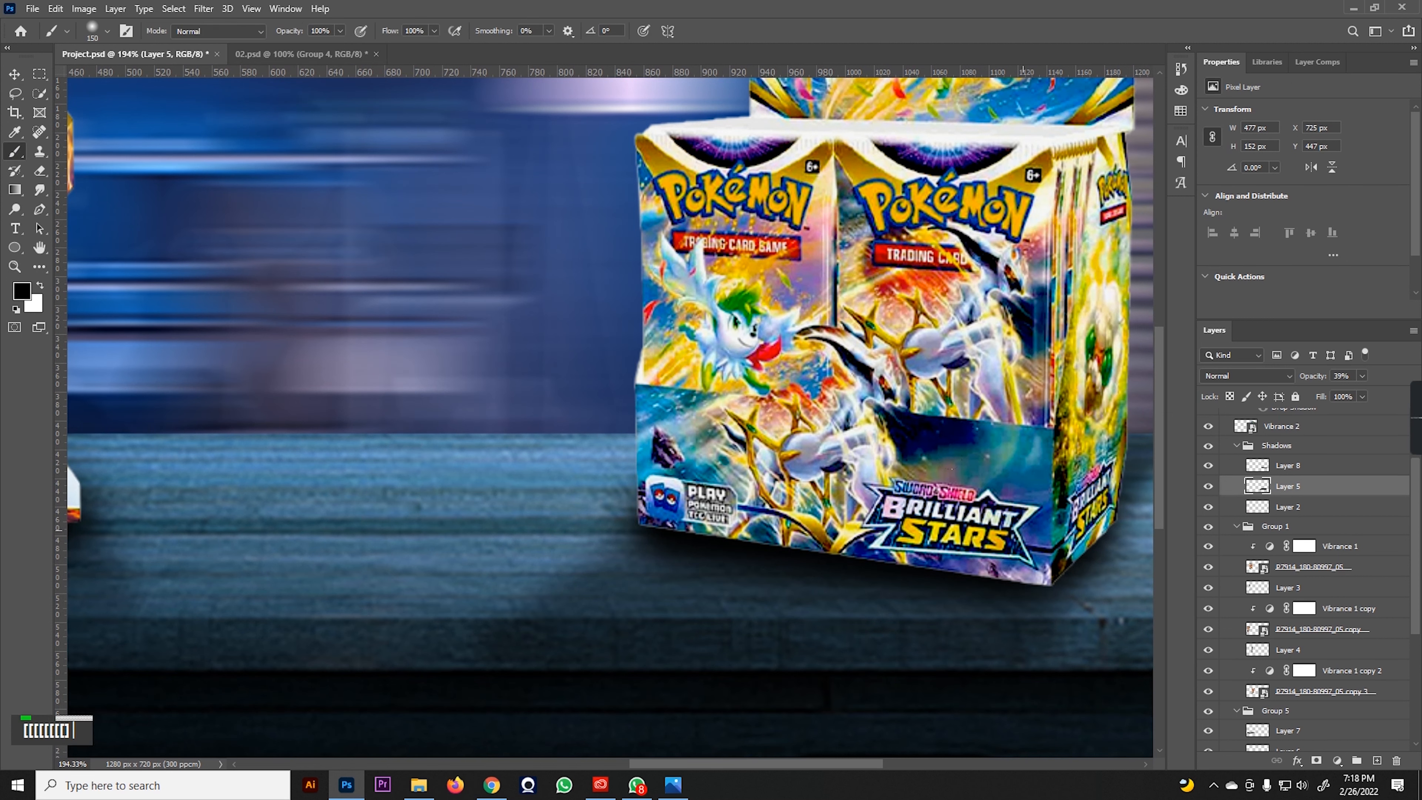
key(bracketleft)
double_click(933, 519)
- Paint a black contact shadow along the booster box's lower front edge on Layer 8 with a 60 px brush, redoing misplaced strokes
click(1277, 470)
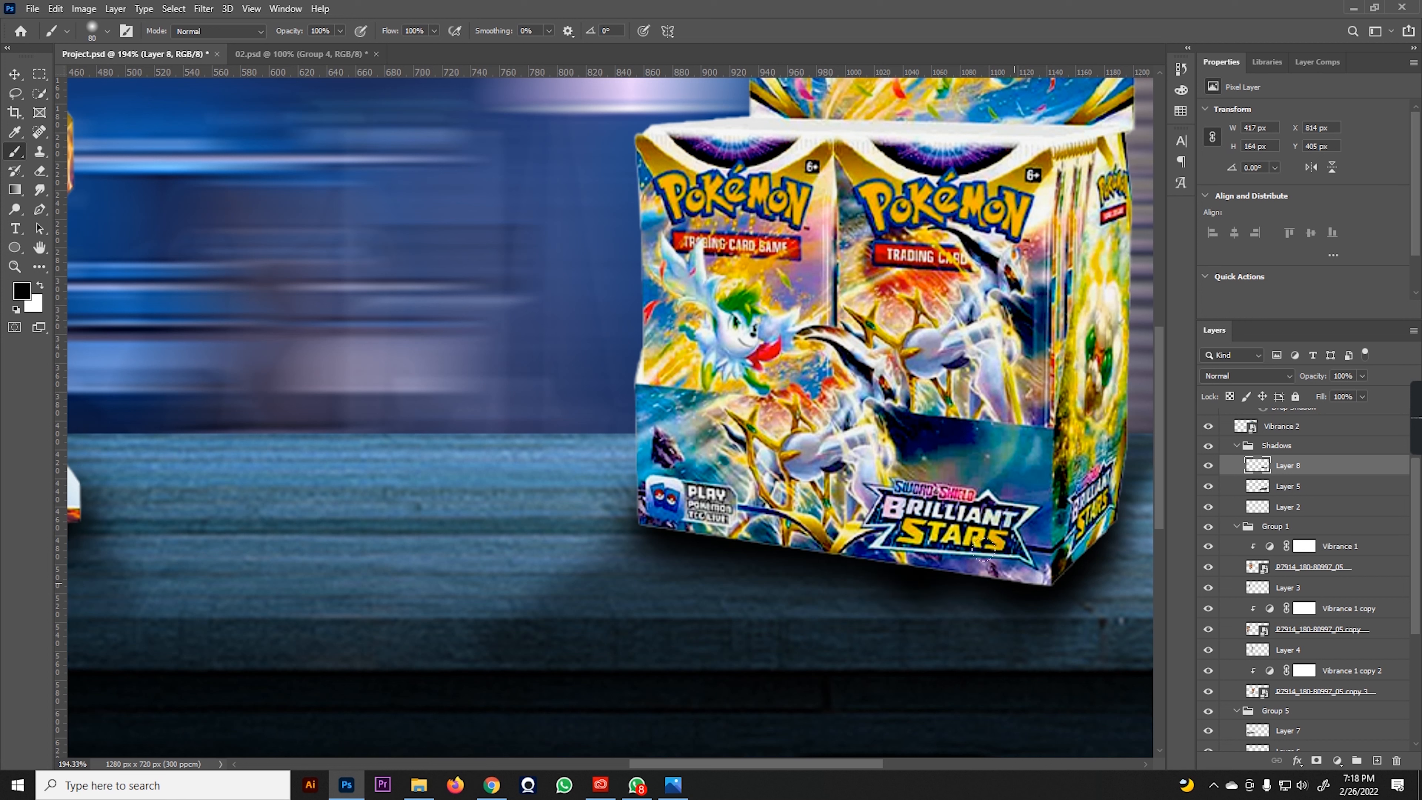
key(ctrl+z)
key(bracketleft)
key(bracketleft)
key(ctrl+shift+z)
key(ctrl+z)
shift+click(632, 520)
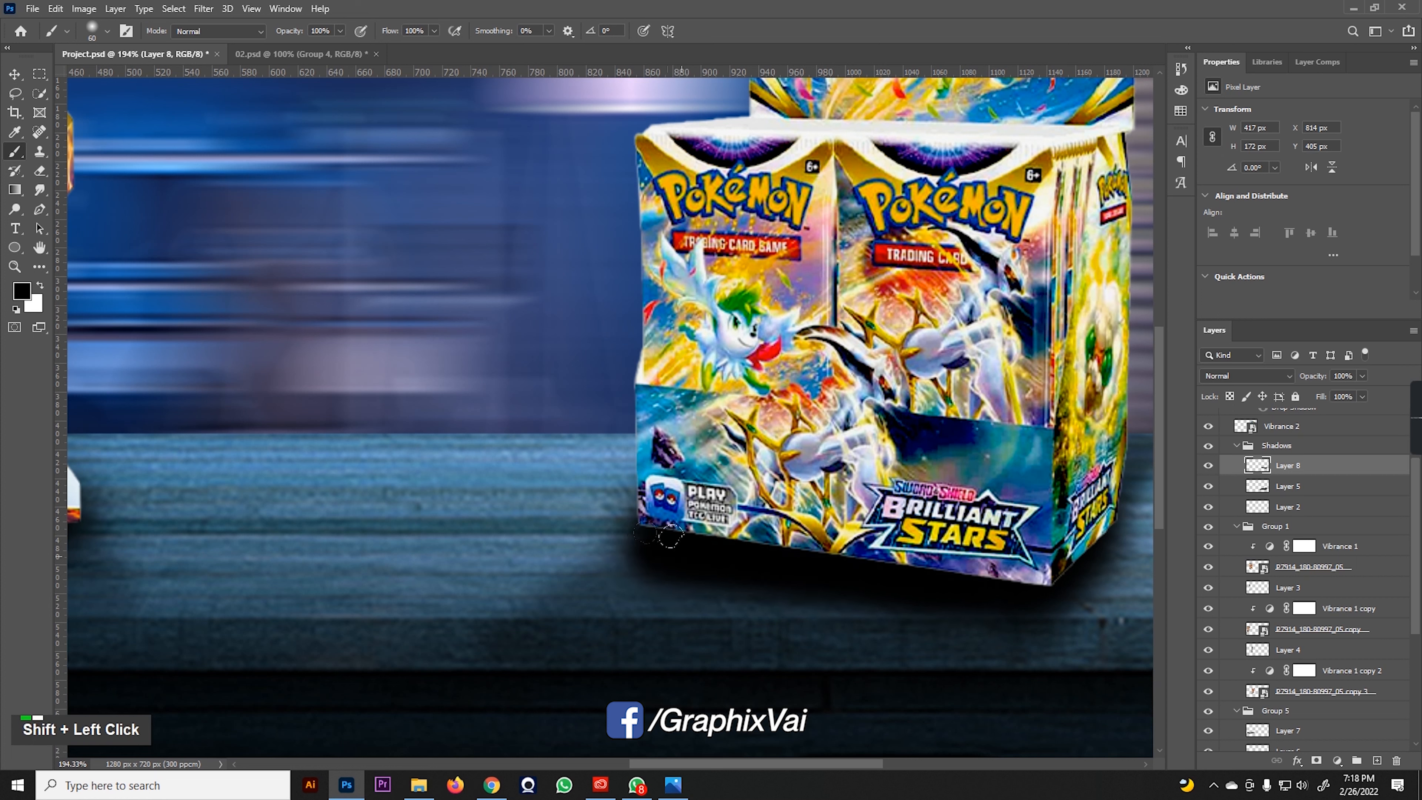
key(ctrl+z)
shift+click(765, 542)
key(ctrl+z)
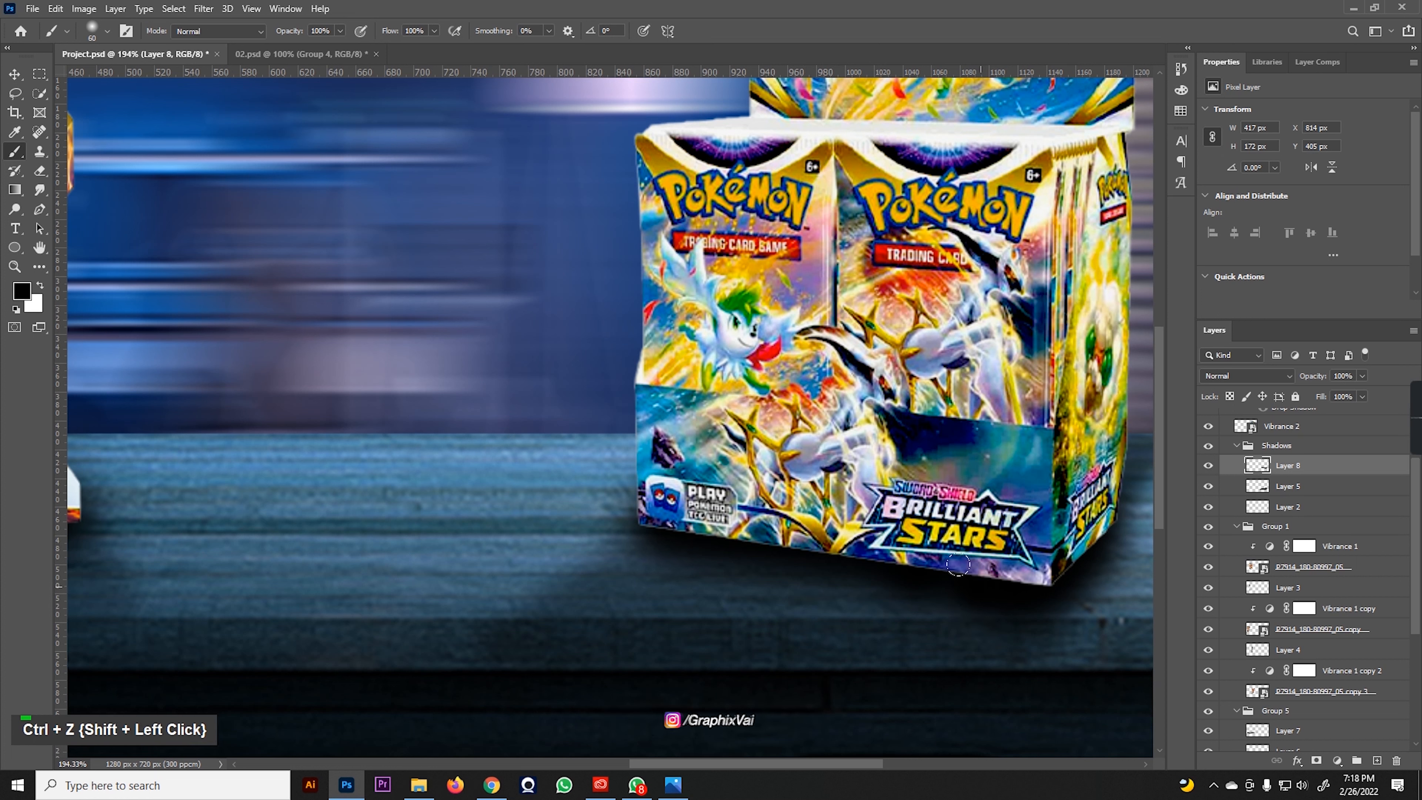
shift+click(918, 582)
- Lower Layer 8's opacity to 70% and save the project
drag(1313, 383, 1297, 382)
key(v)
scroll(102, 306, down, 5)
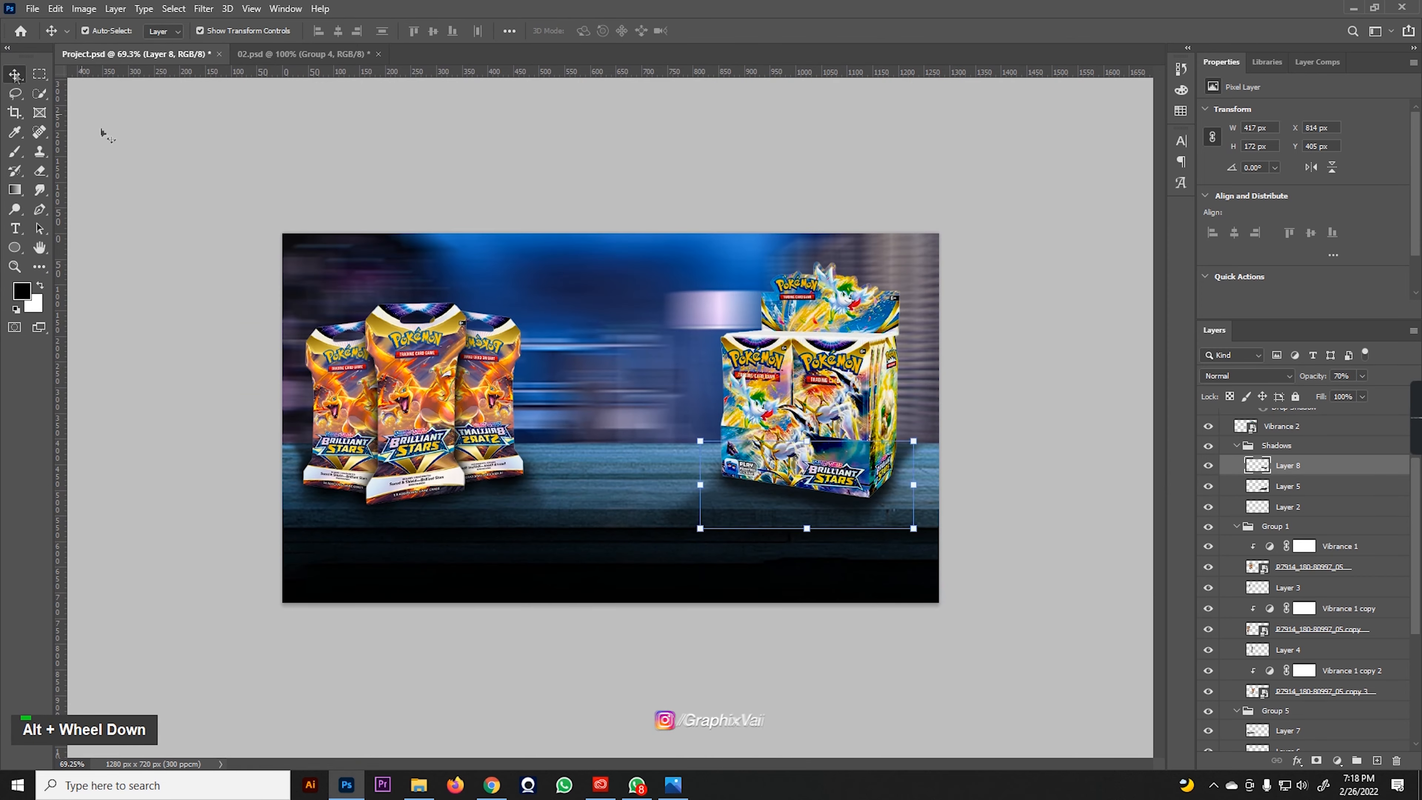
click(102, 133)
key(ctrl+s)
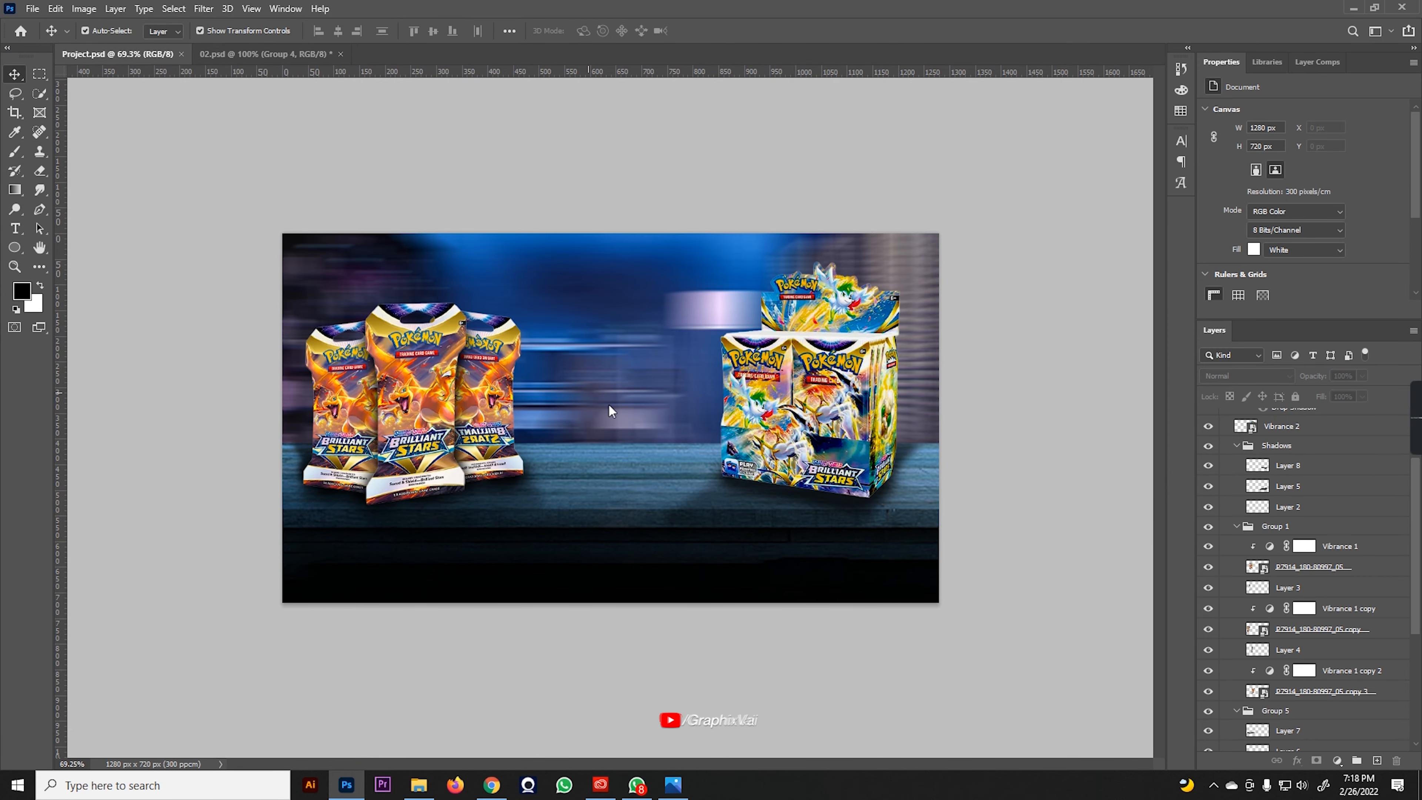
- Place the brilliant-stars-preview-1140x642 logo, scale it to 3.44% and centre it between the packs and the booster box
key(Return)
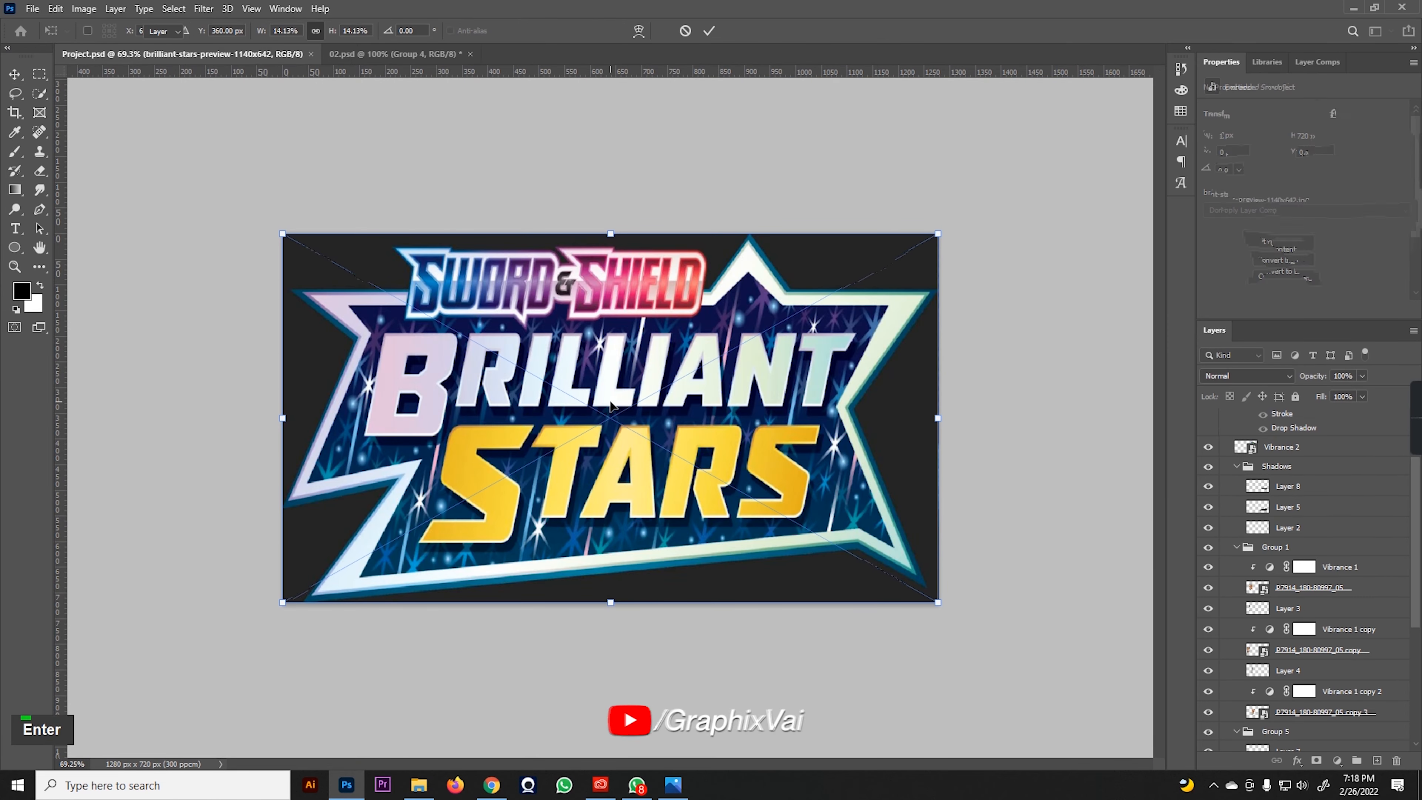
drag(611, 602, 610, 463)
drag(625, 425, 625, 387)
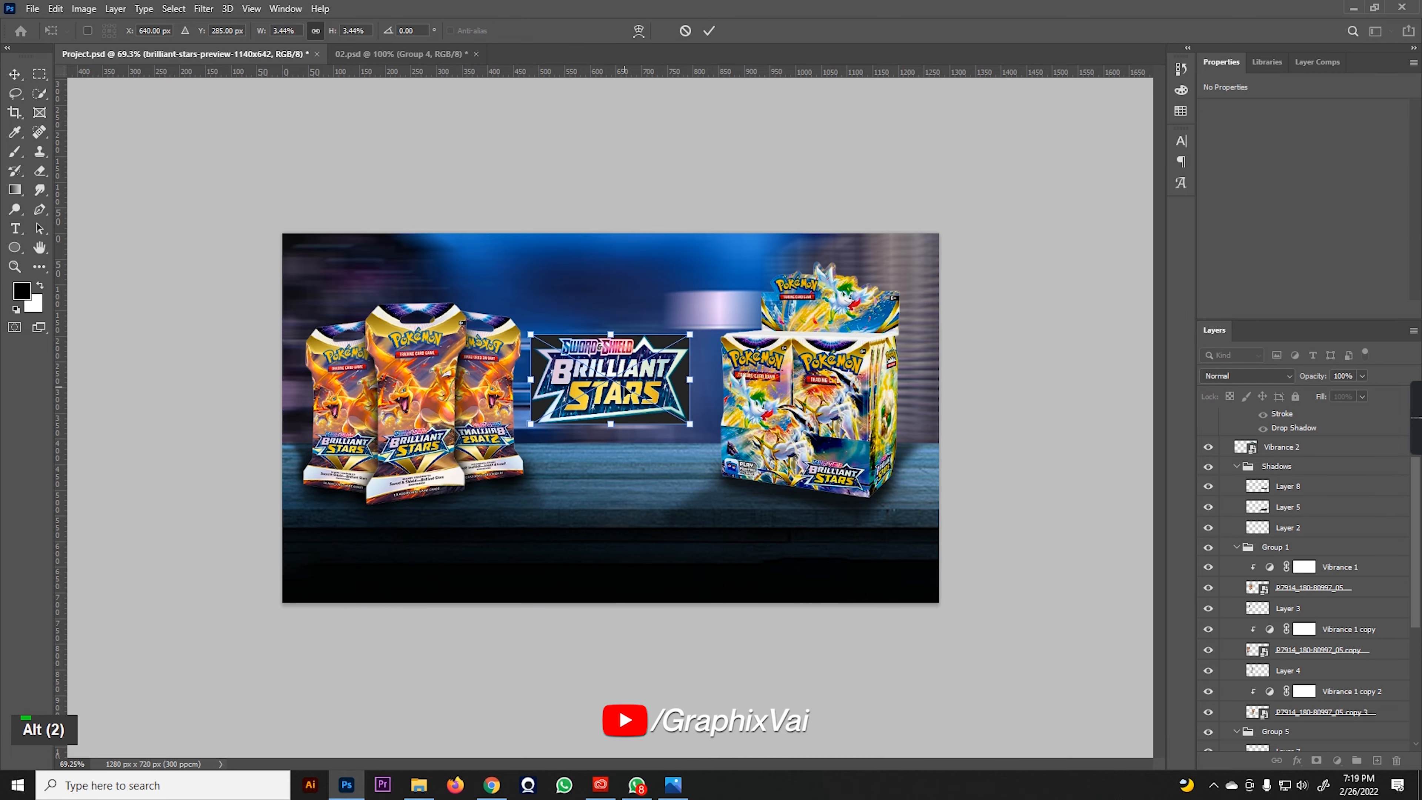
key(Return)
- Rasterize the Brilliant Stars logo layer and erase its dark background on all sides with the Magic Eraser
scroll(620, 317, up, 6)
right_click(1270, 420)
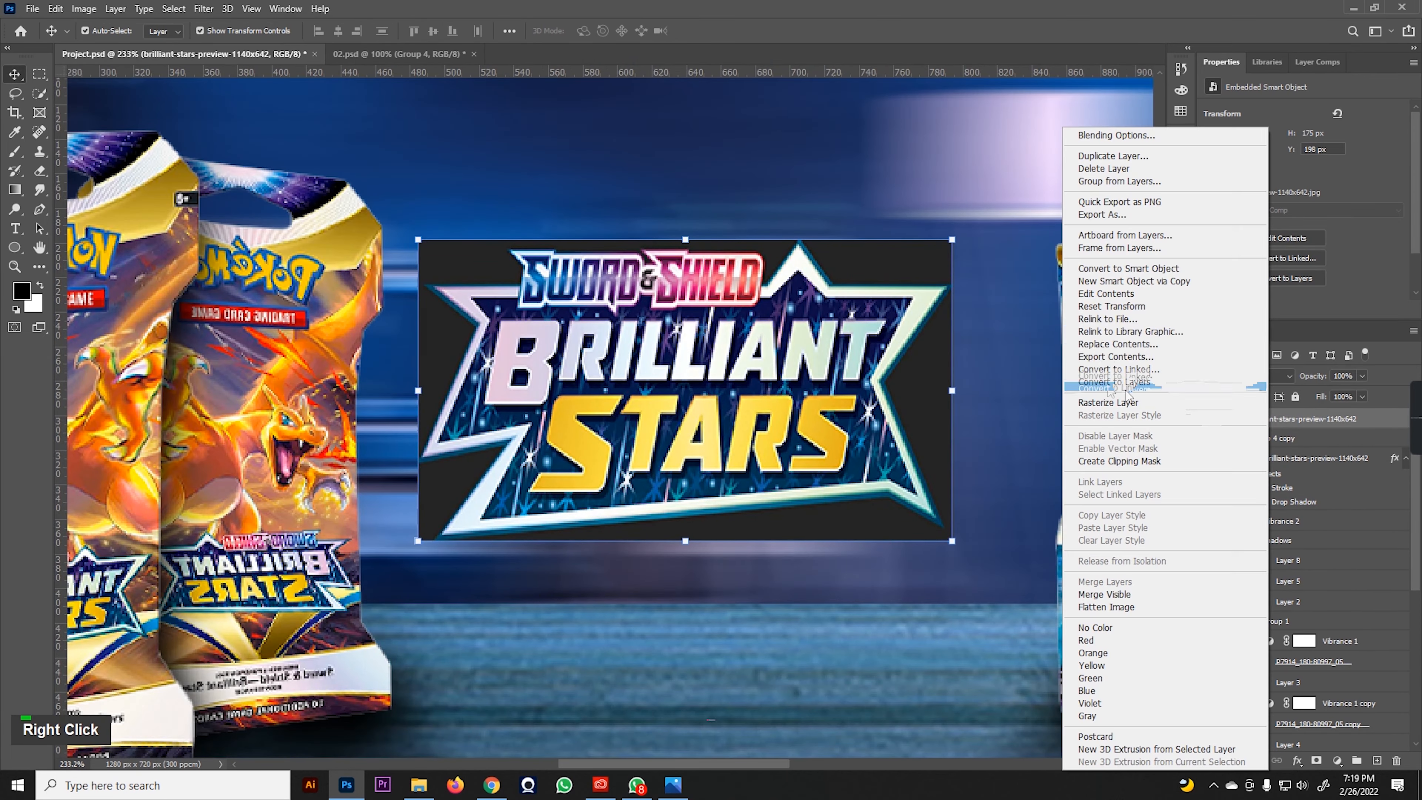
click(1107, 402)
right_click(40, 171)
click(111, 201)
click(453, 278)
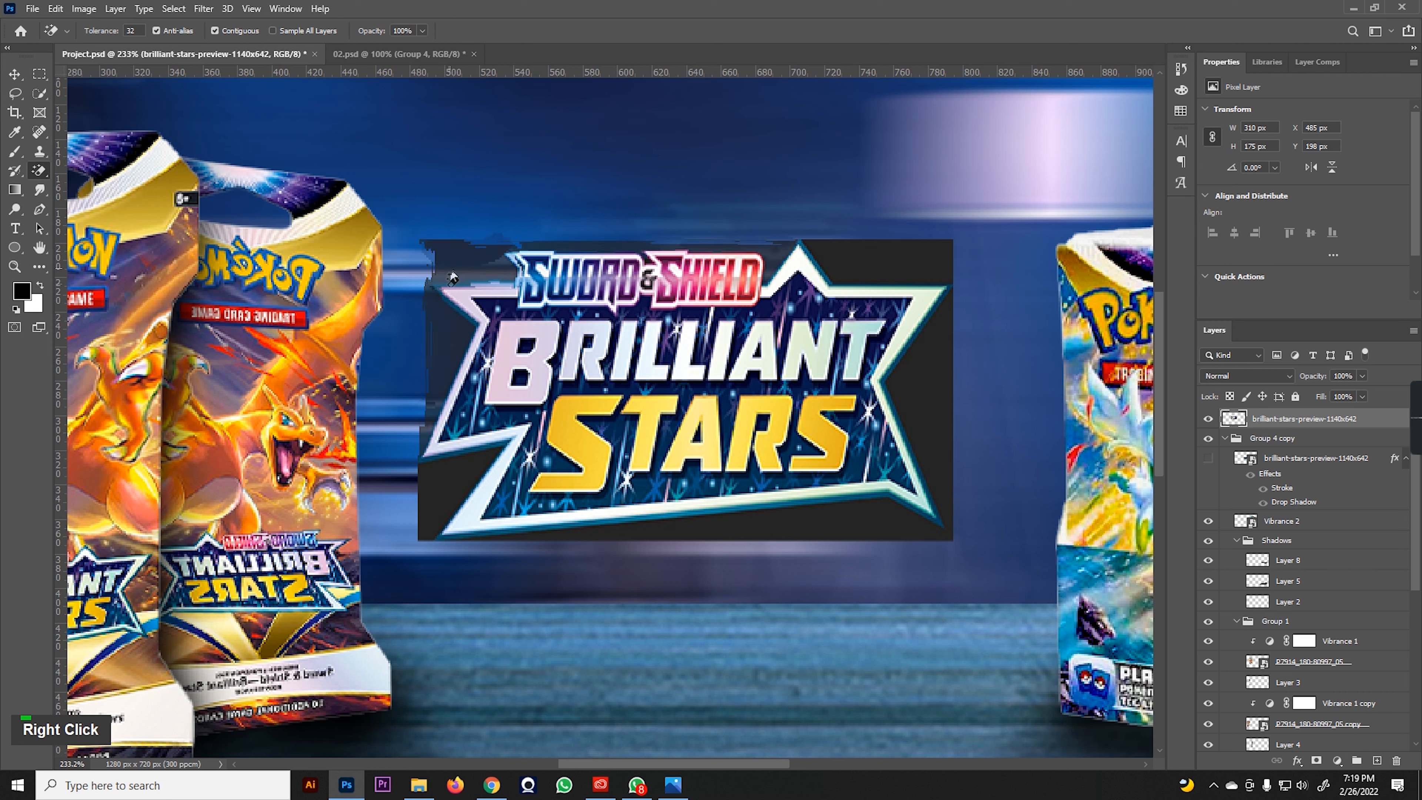
click(450, 491)
click(831, 518)
click(910, 267)
click(14, 74)
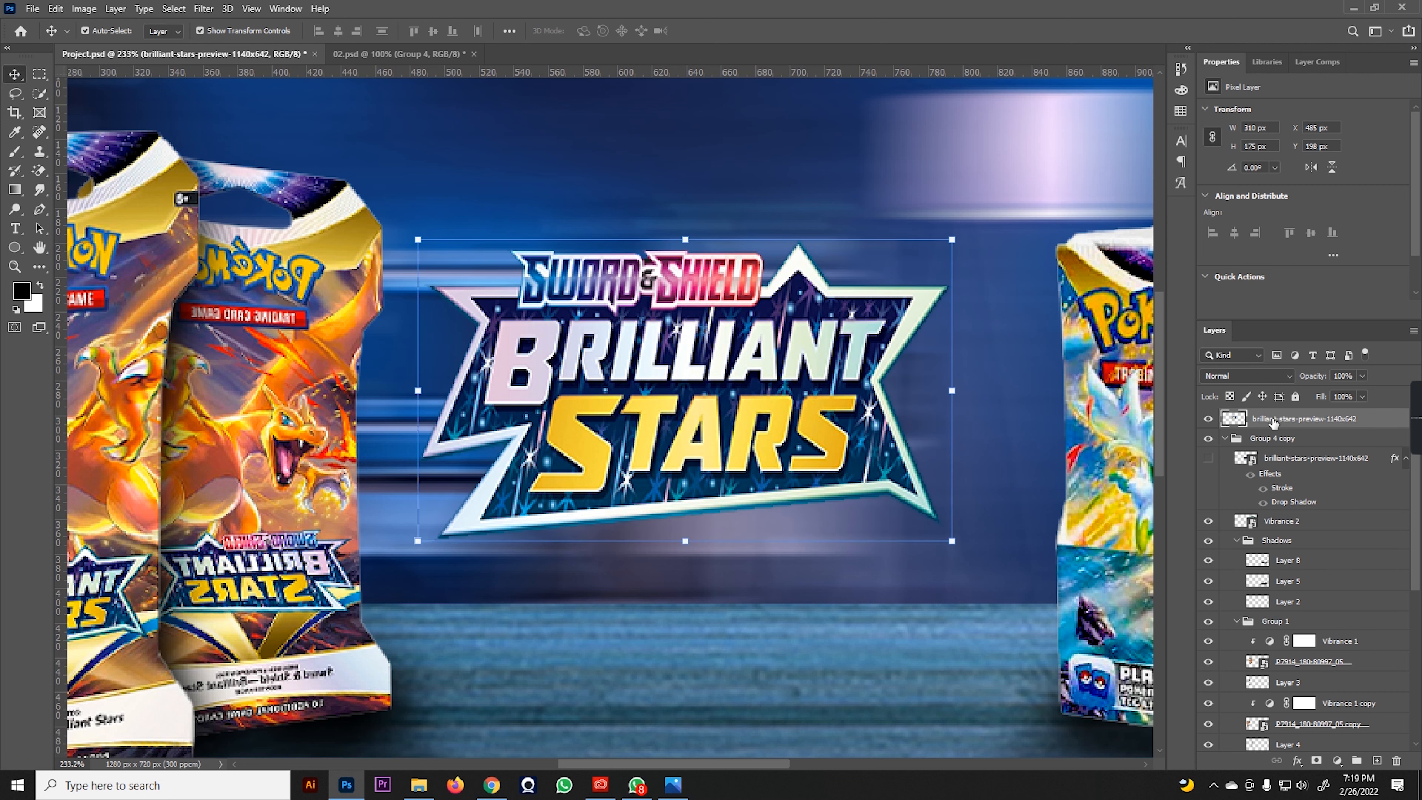
- Convert the logo to a smart object and add a black Drop Shadow with 11% spread and 38 px size
right_click(1274, 421)
click(1112, 385)
click(1297, 760)
click(1282, 749)
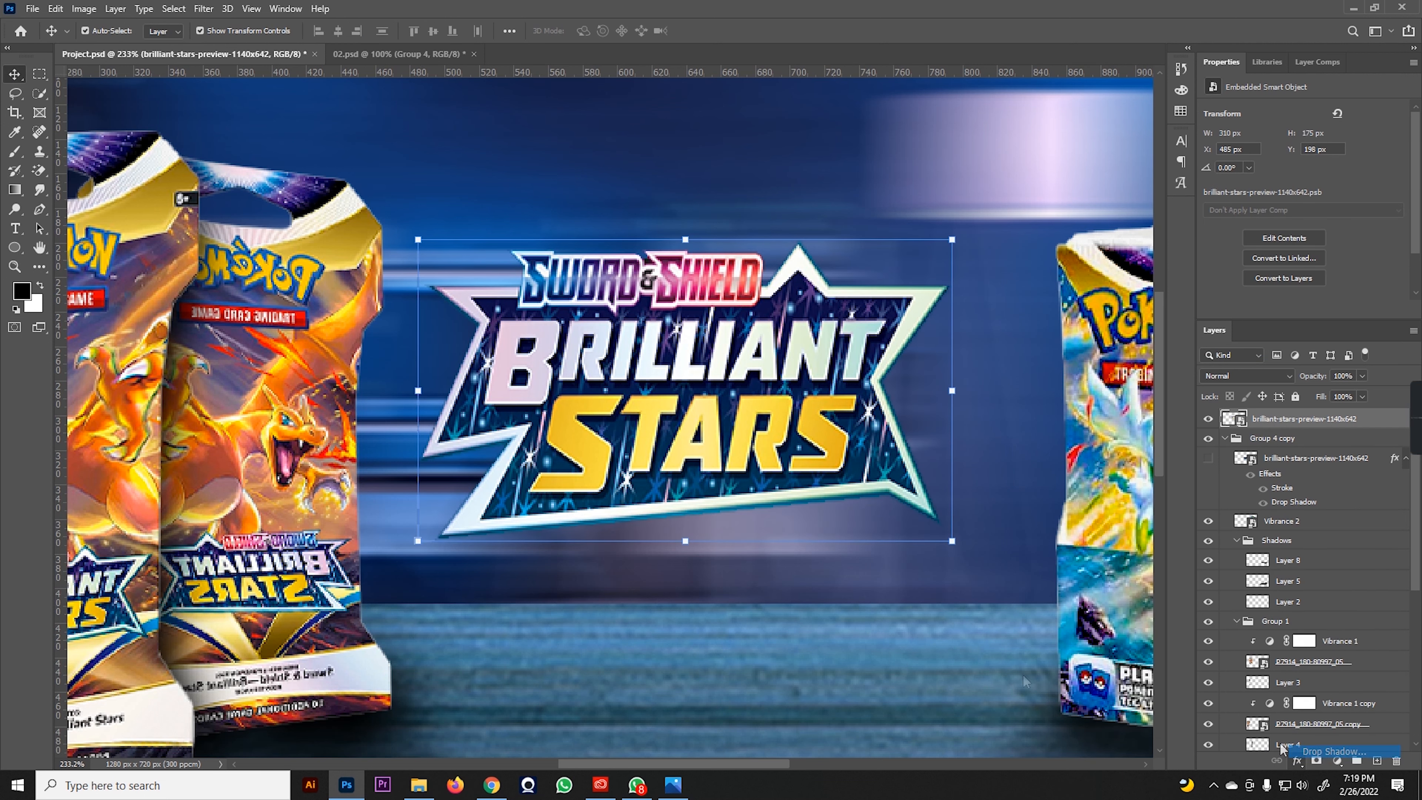
drag(1116, 378, 1112, 391)
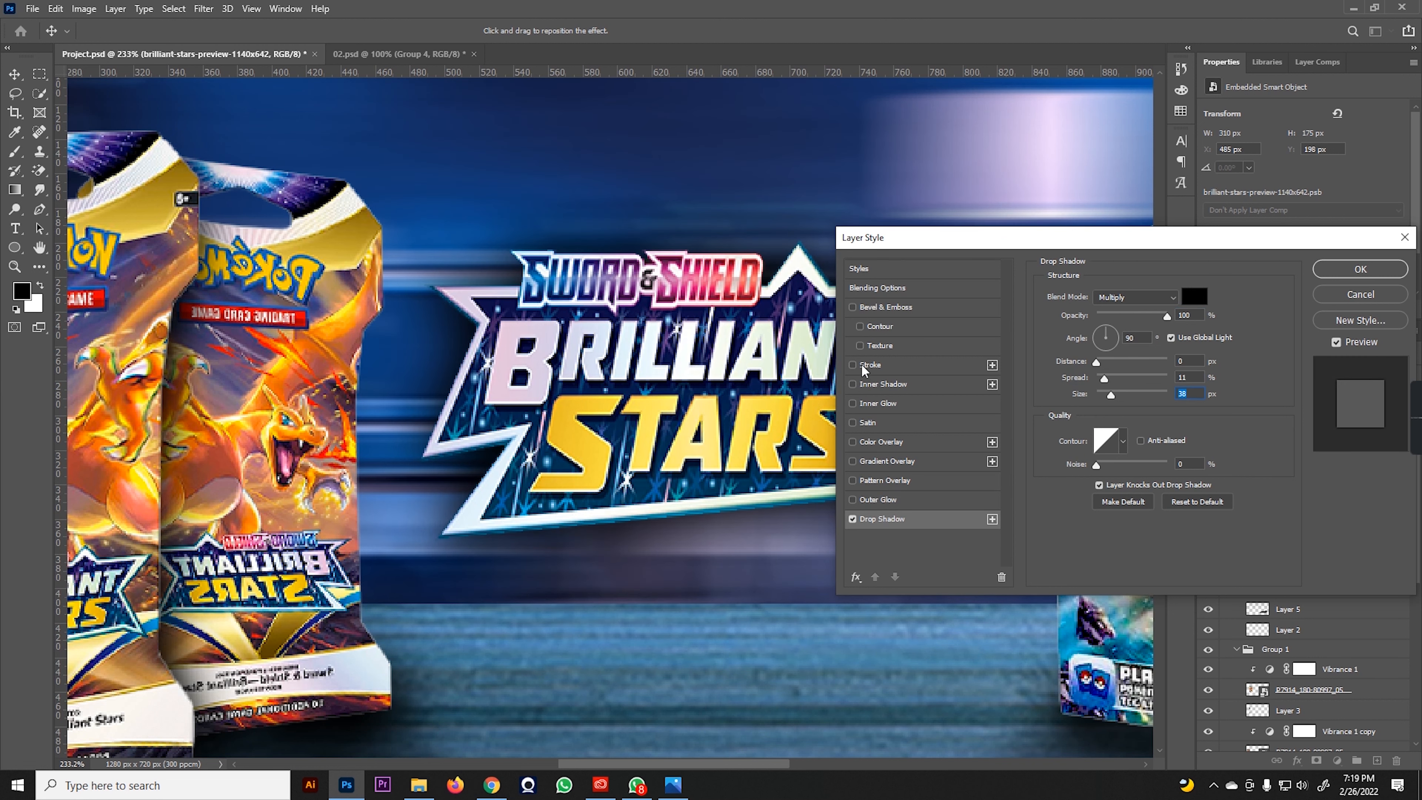
- Add a Stroke to the Brilliant Stars logo and set its colour to black, 000000
click(866, 365)
drag(1112, 296, 1097, 295)
click(1077, 402)
drag(1045, 367, 973, 397)
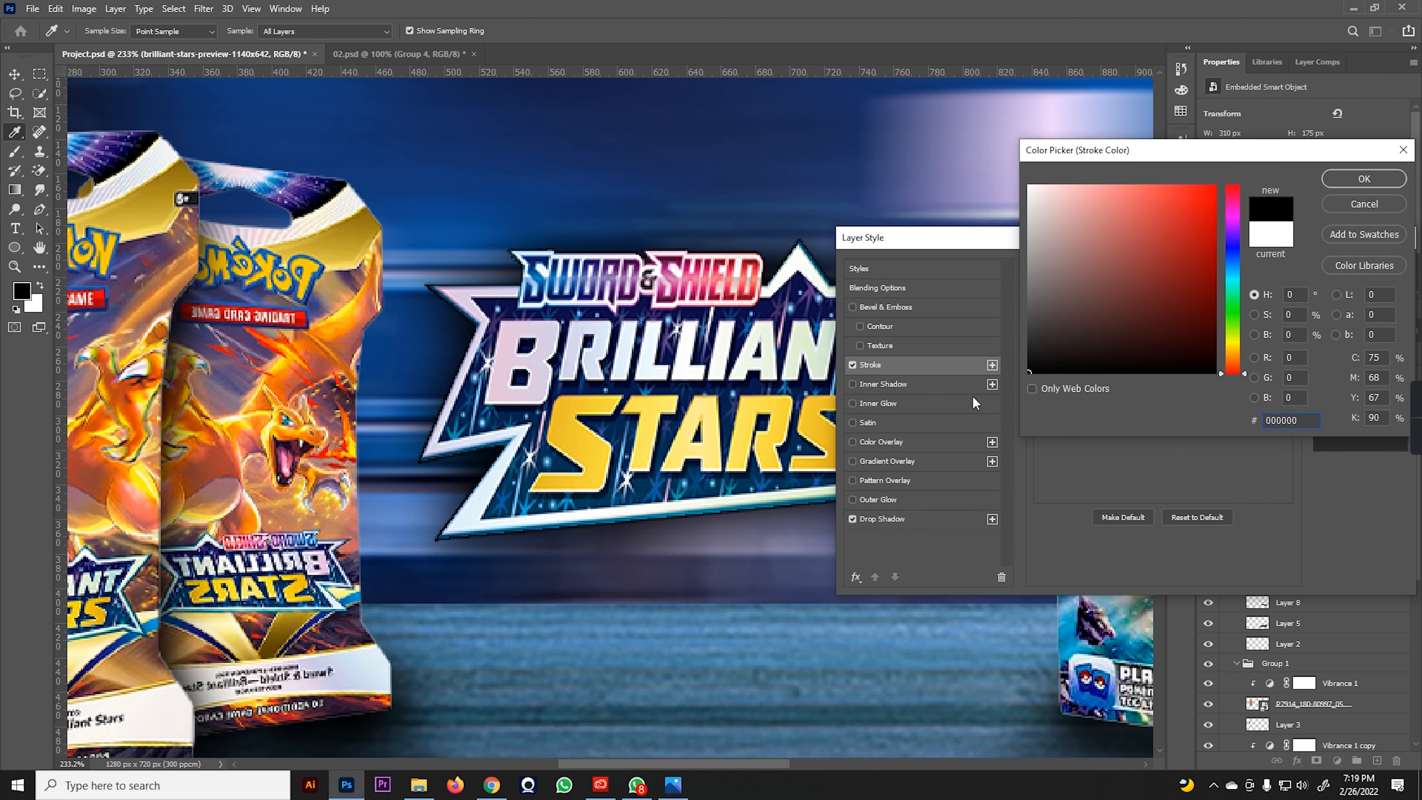
click(1351, 180)
- Move the Brilliant Stars logo slightly right and down between the packs and the box
scroll(670, 357, down, 4)
click(1069, 396)
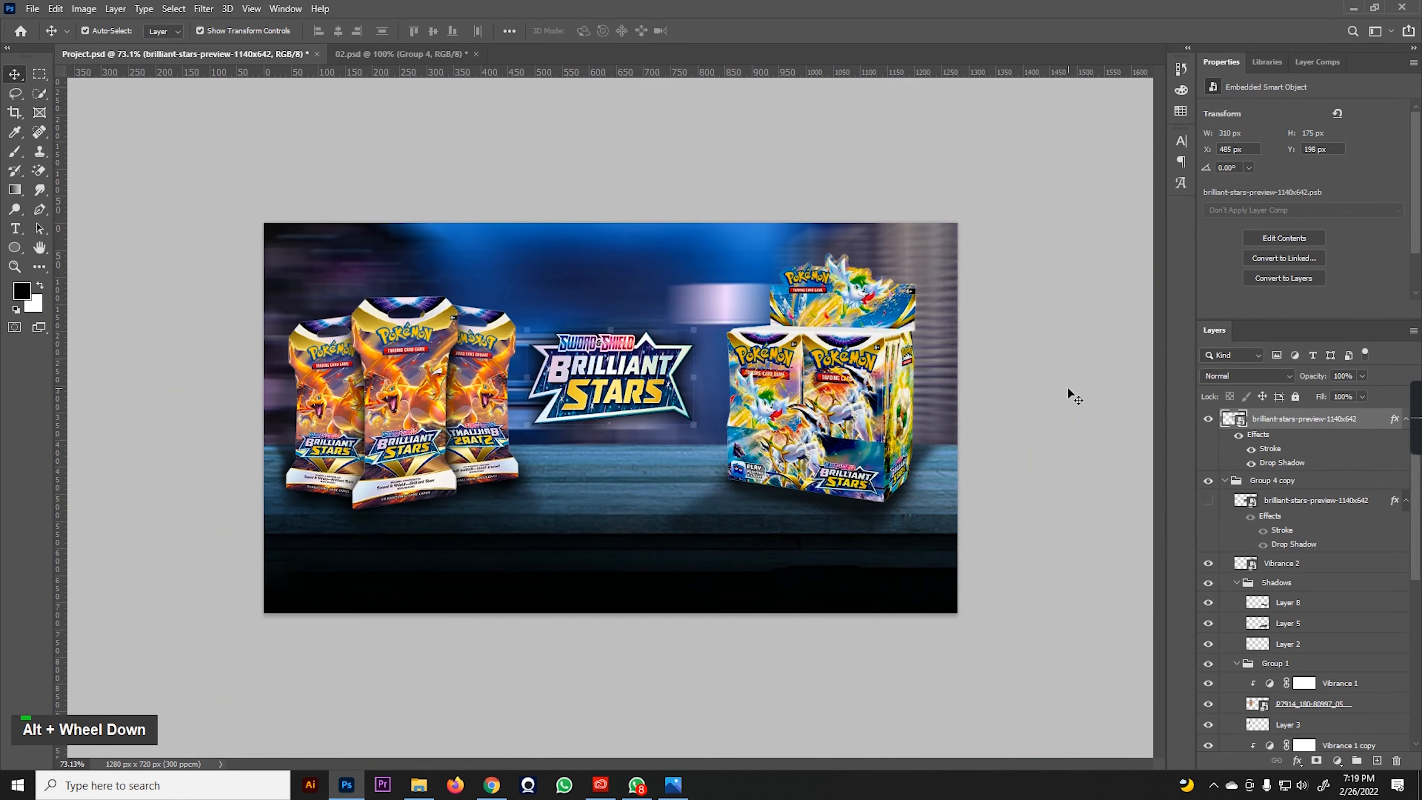
drag(627, 380, 635, 381)
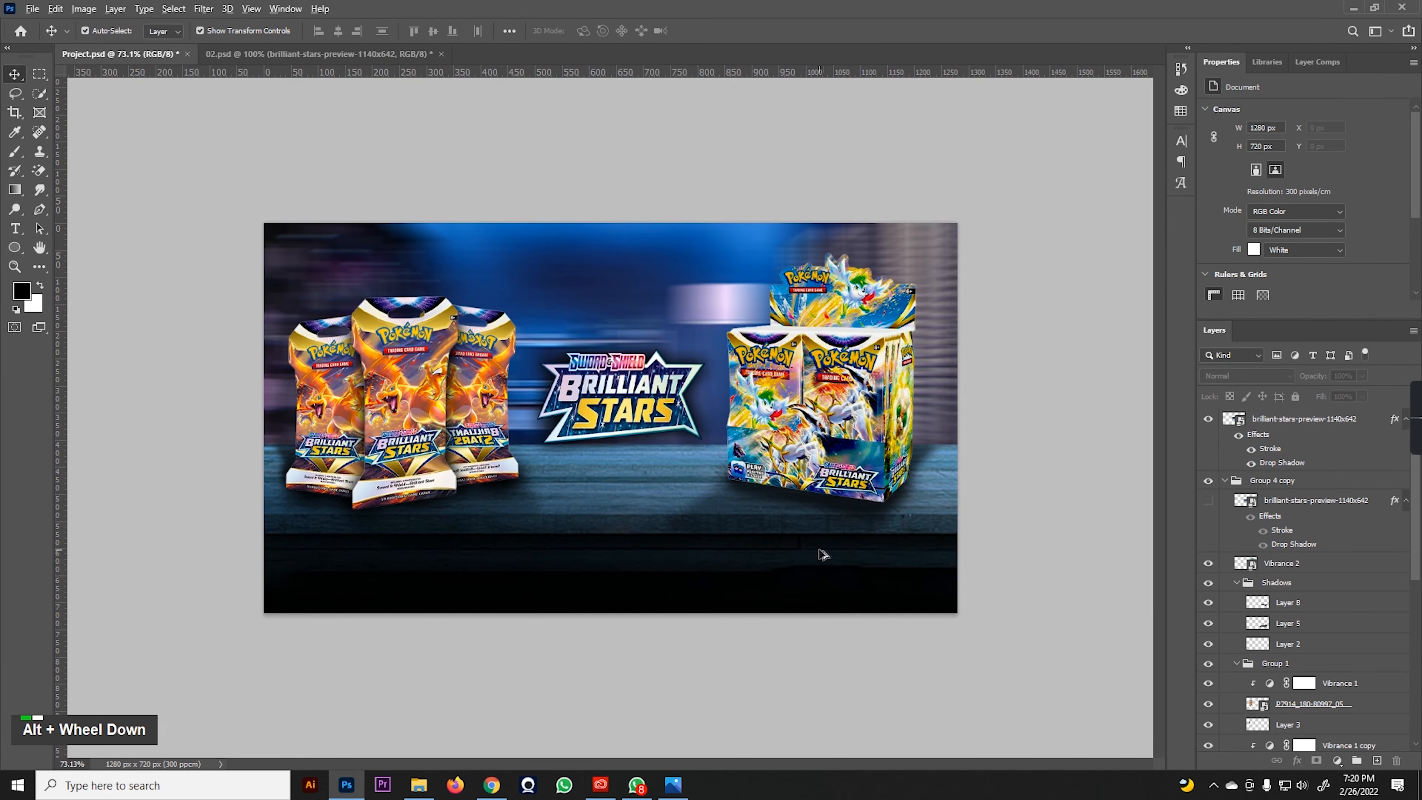
- Add the text BOOSTER in black Neue Montreal Bold at 19.9 pt over the table
scroll(825, 552, up, 2)
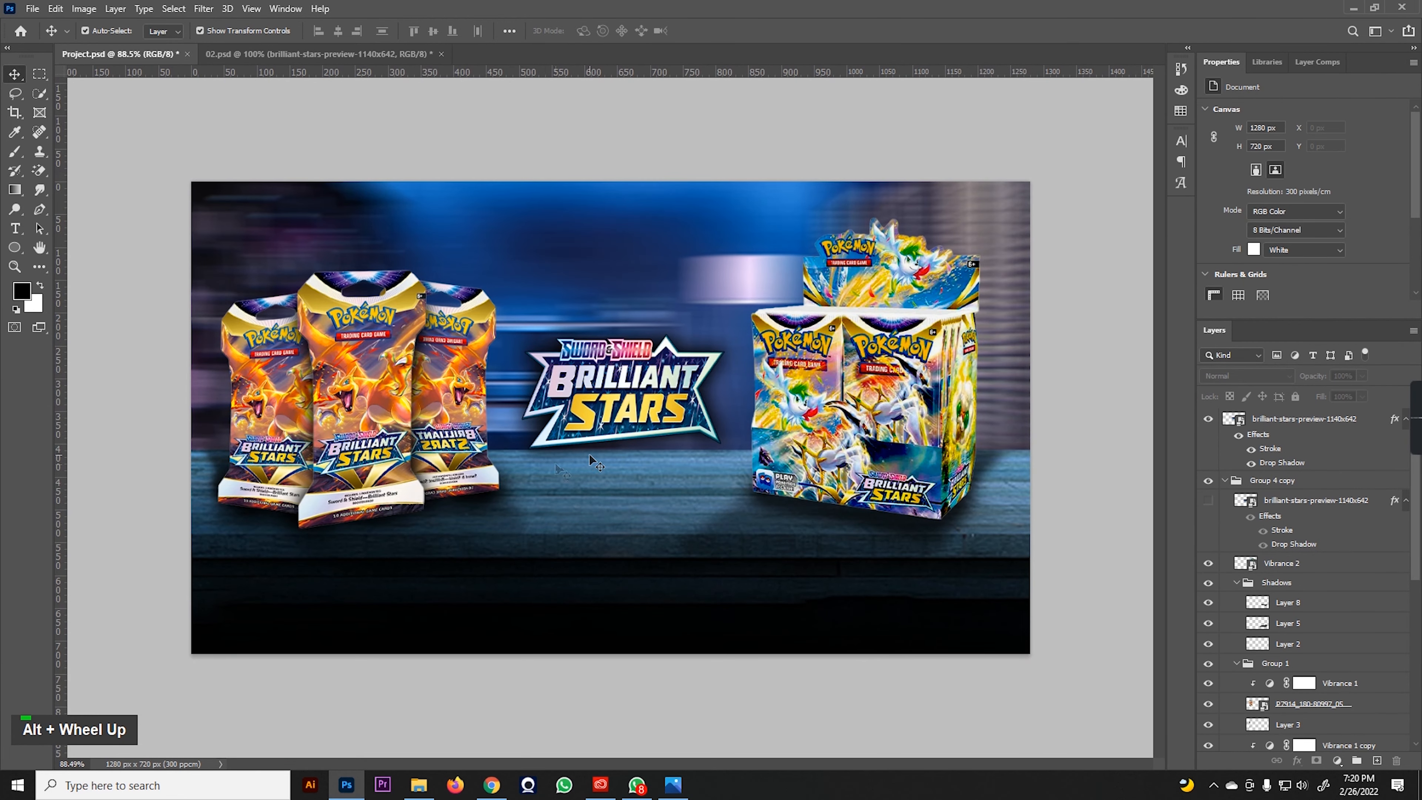
click(17, 228)
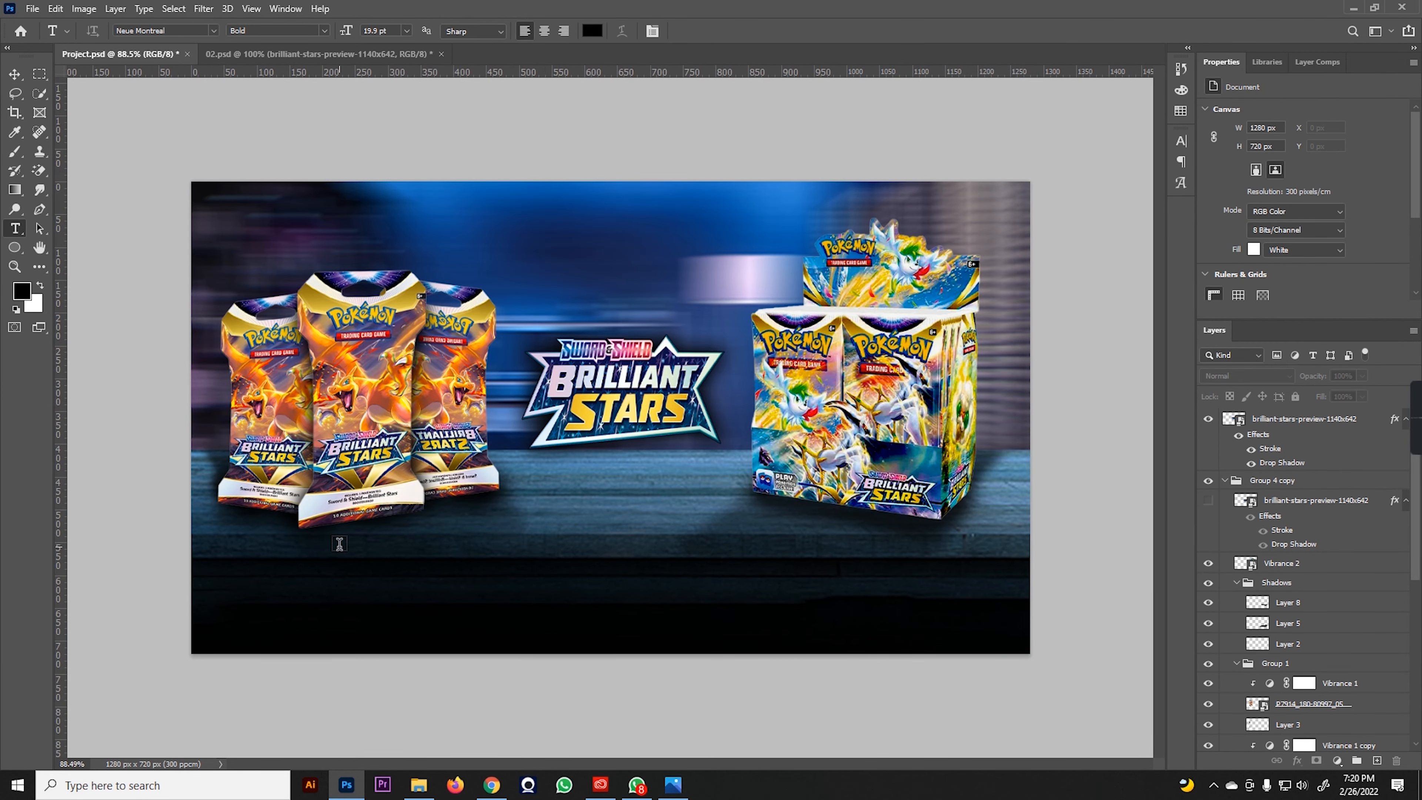
click(339, 543)
text(BOS)
key(shift+BackSpace)
text(OSTER)
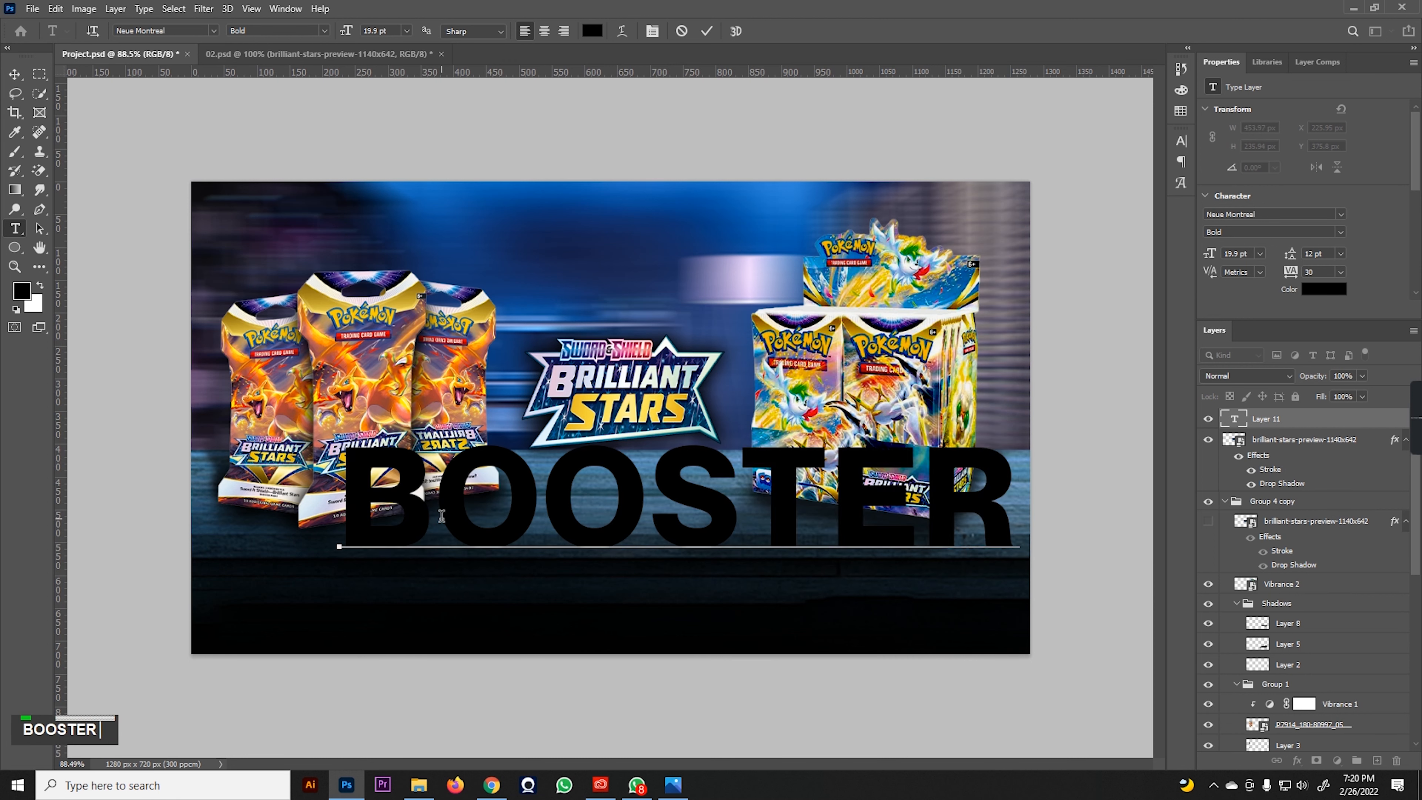
- Scale the BOOSTER text down to about 449 px wide and place it across the lower part of the three packs
click(14, 76)
drag(1010, 499, 791, 506)
drag(622, 518, 532, 511)
drag(681, 514, 519, 511)
key(Return)
- Add a Gradient Overlay to the BOOSTER text and set both end stops of its gradient to grey, c6c6c6
click(1297, 760)
click(1321, 718)
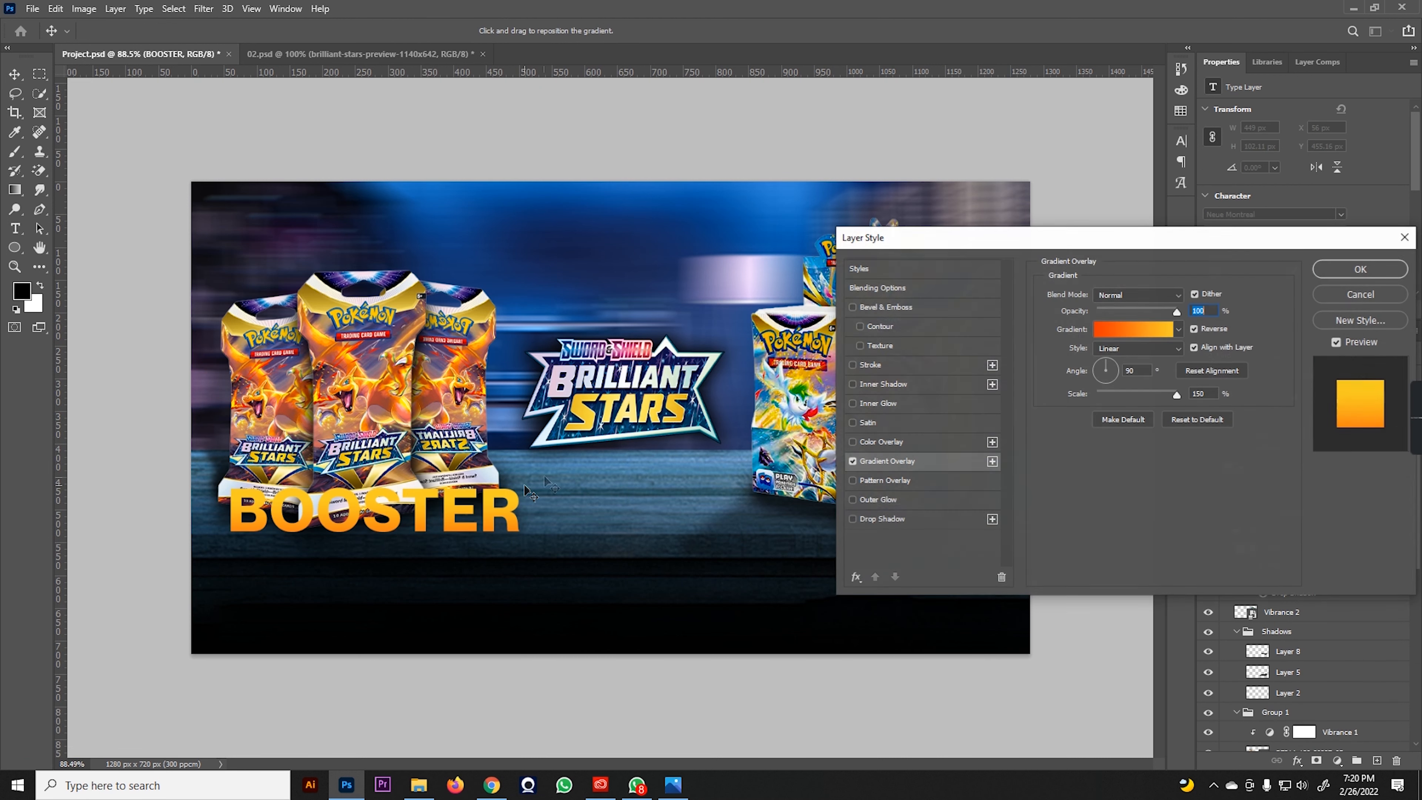
click(1104, 331)
drag(1071, 374, 1111, 394)
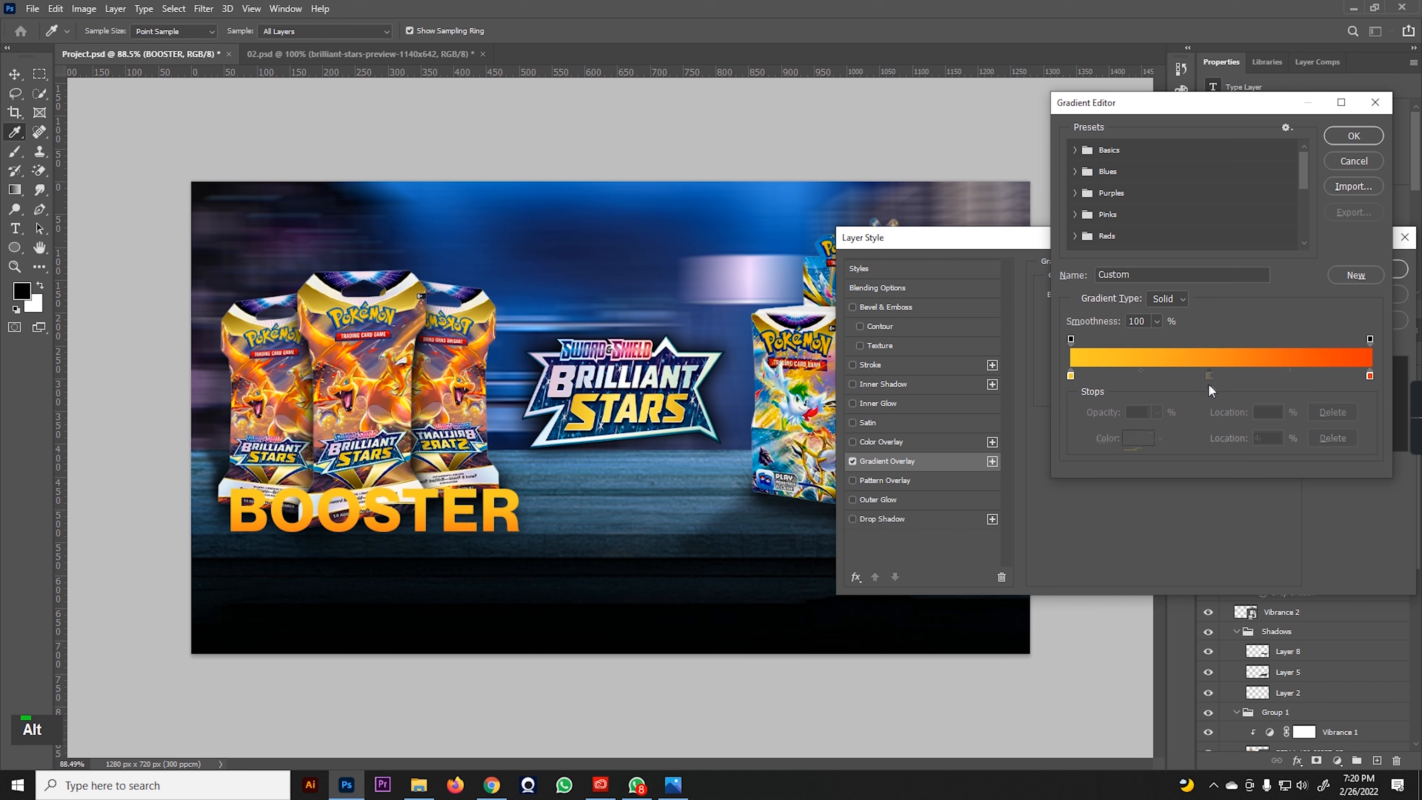
double_click(1071, 374)
click(1026, 214)
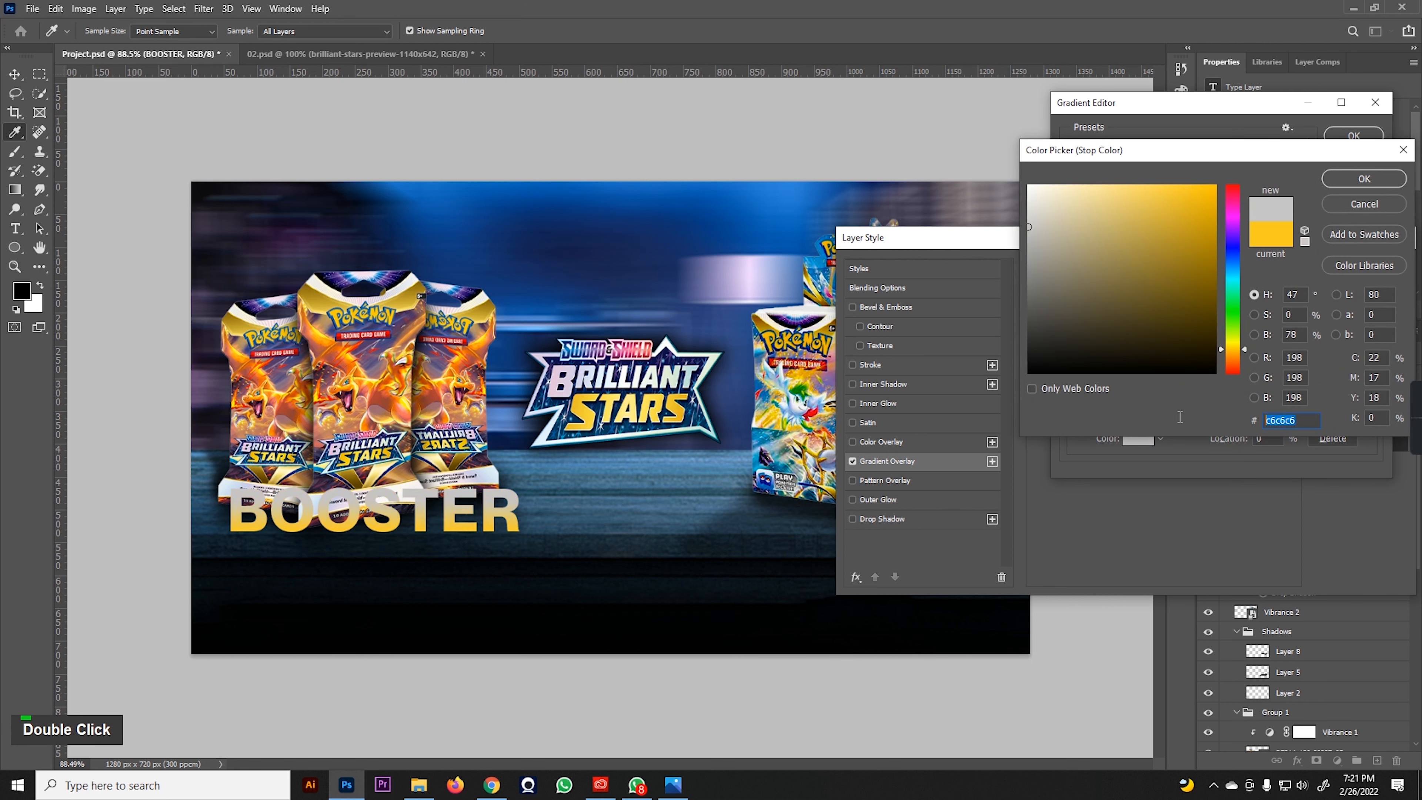
click(1358, 179)
double_click(1374, 384)
text(c6c6c6)
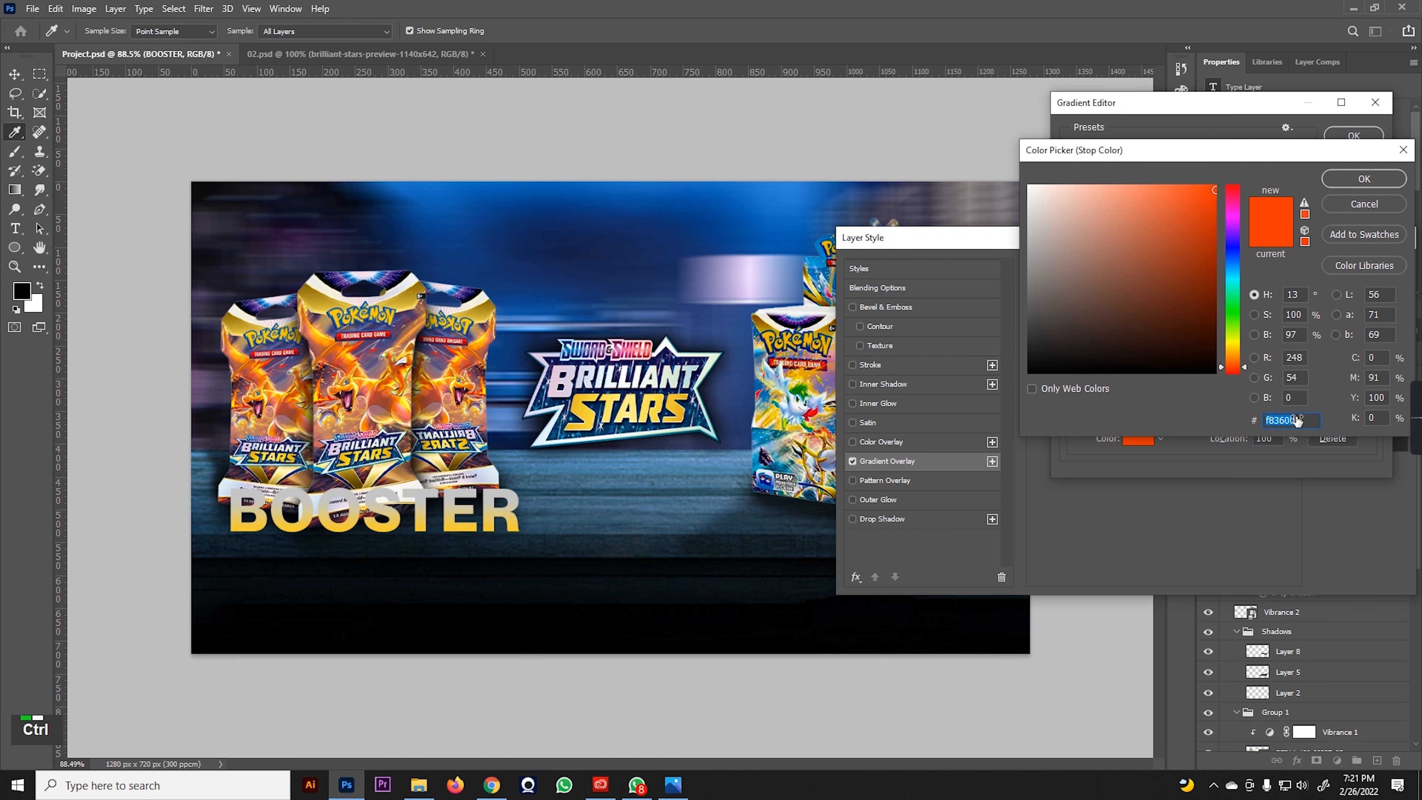
click(1341, 182)
- Add a white ffffff stop at 51% in the middle of the gradient and accept the gradient
double_click(1224, 376)
drag(1070, 206, 1024, 181)
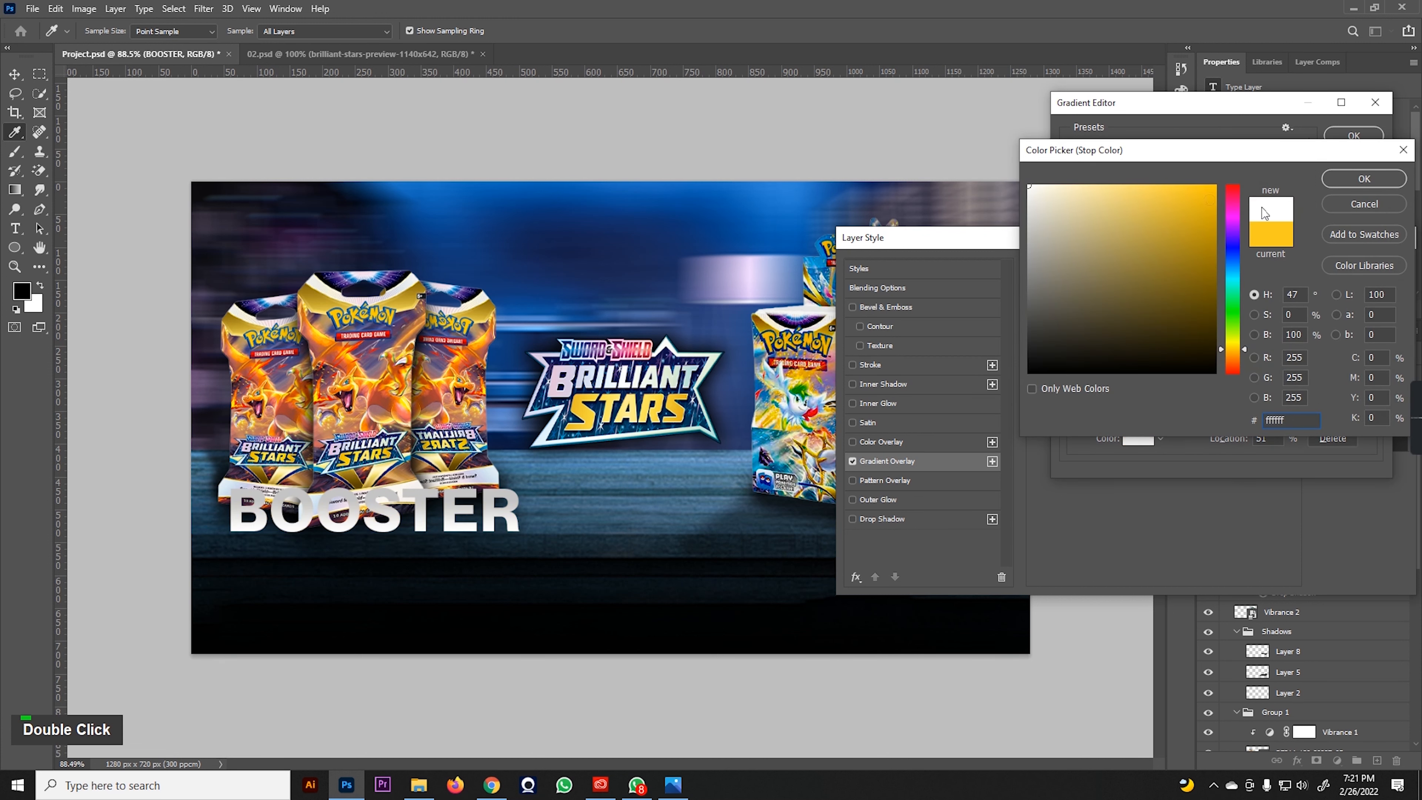
click(1344, 181)
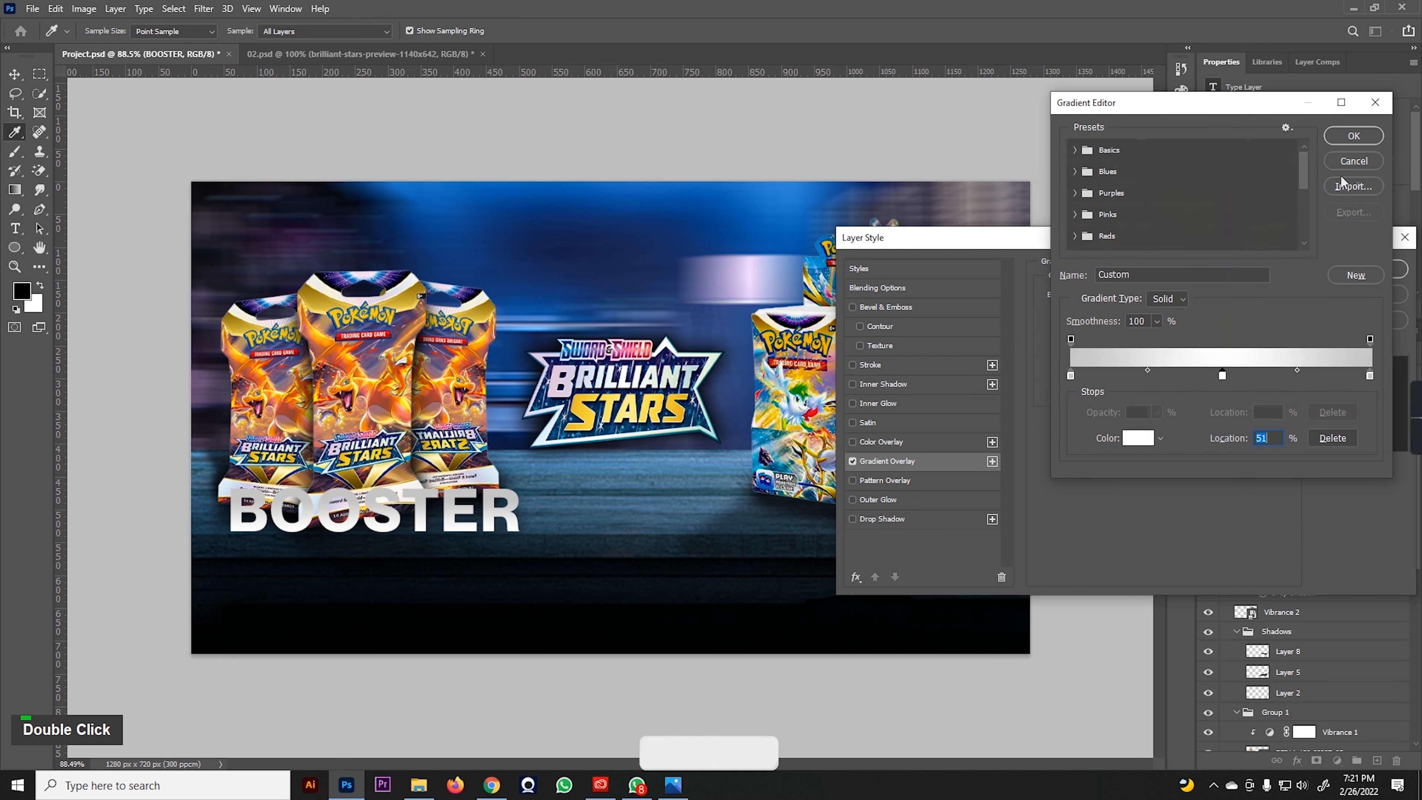
click(1353, 136)
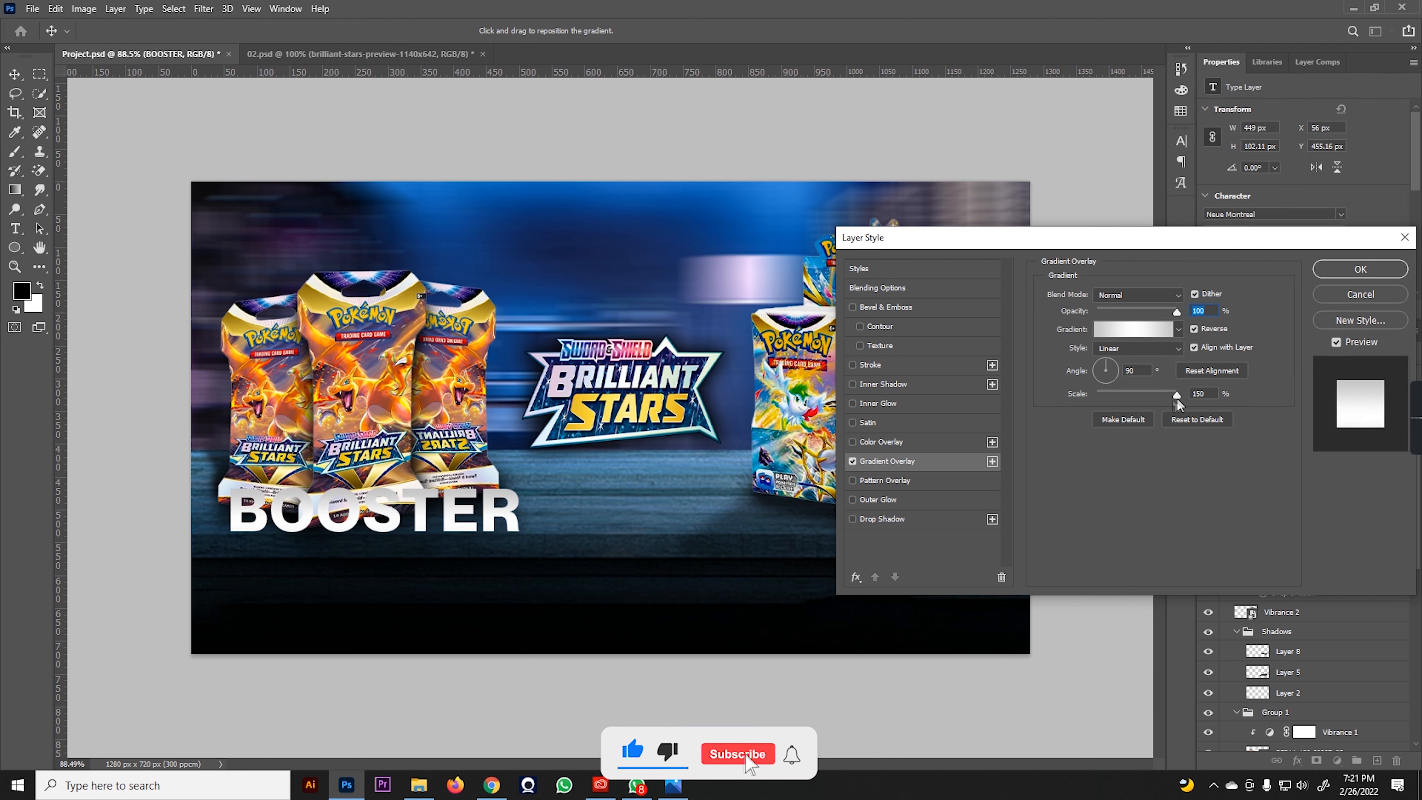
- Set the BOOSTER gradient overlay's scale to 88% and add a Stroke effect with a gradient fill
drag(1178, 402, 1101, 397)
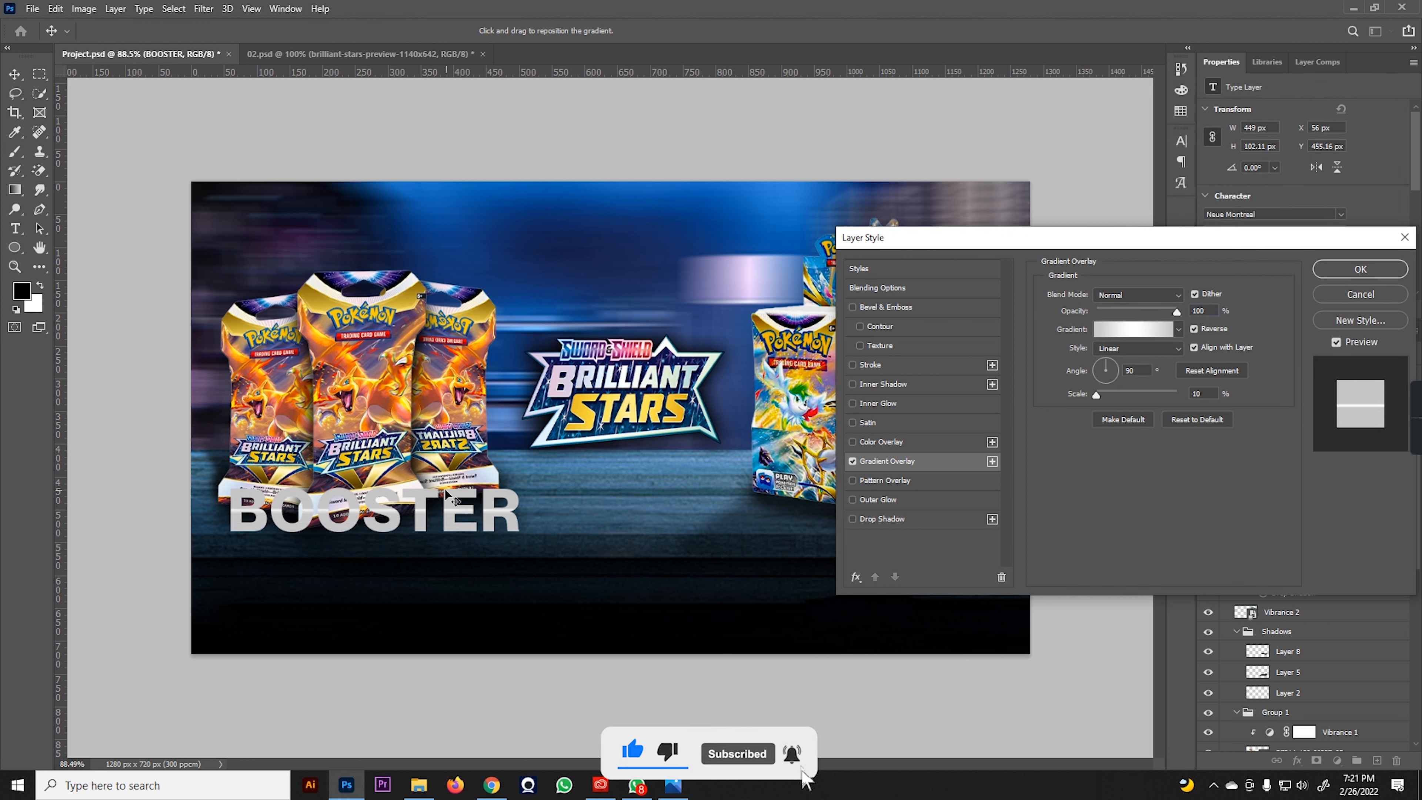
drag(1095, 395, 1120, 397)
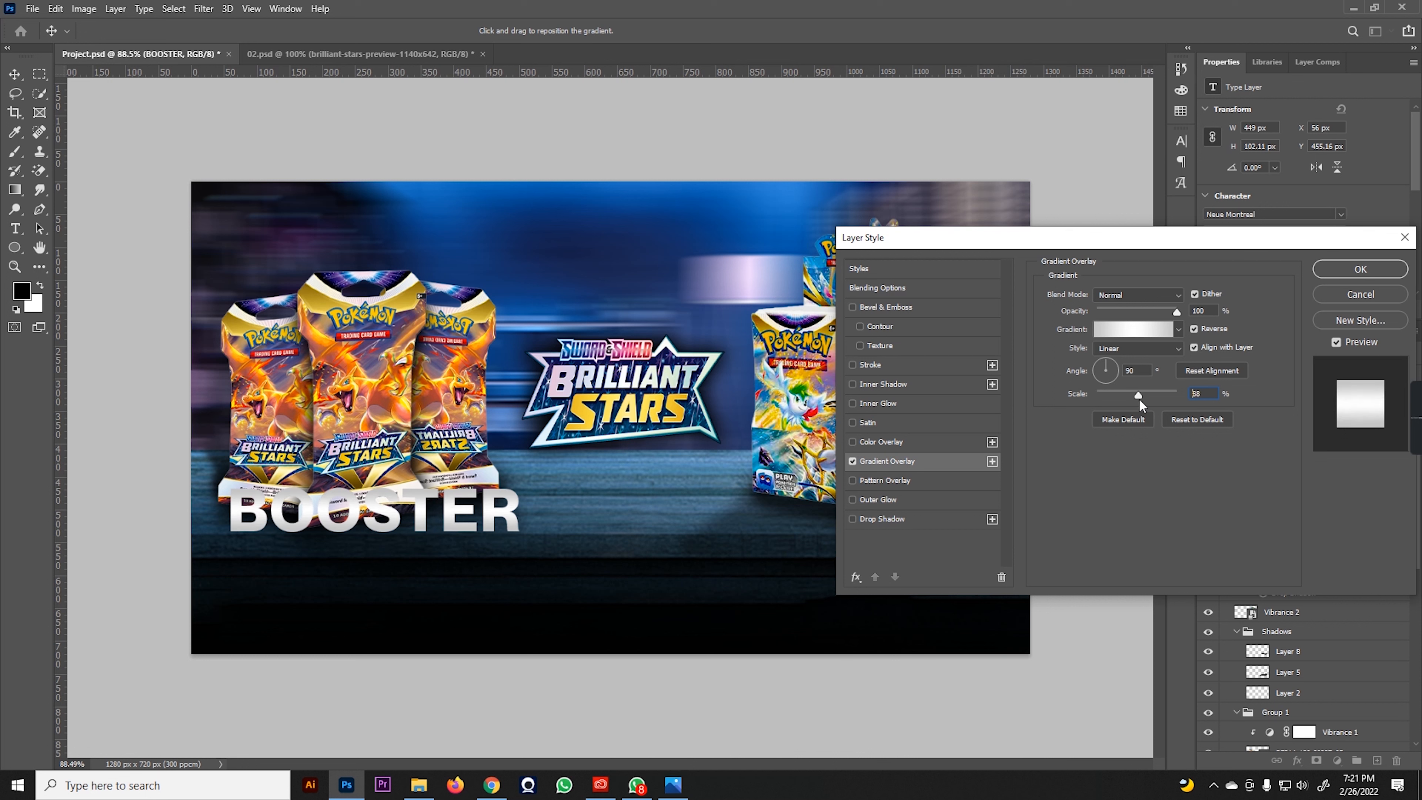
click(899, 367)
click(1120, 387)
click(1100, 403)
- Set the start stop of the stroke's gradient to orange, ffae00
double_click(1076, 387)
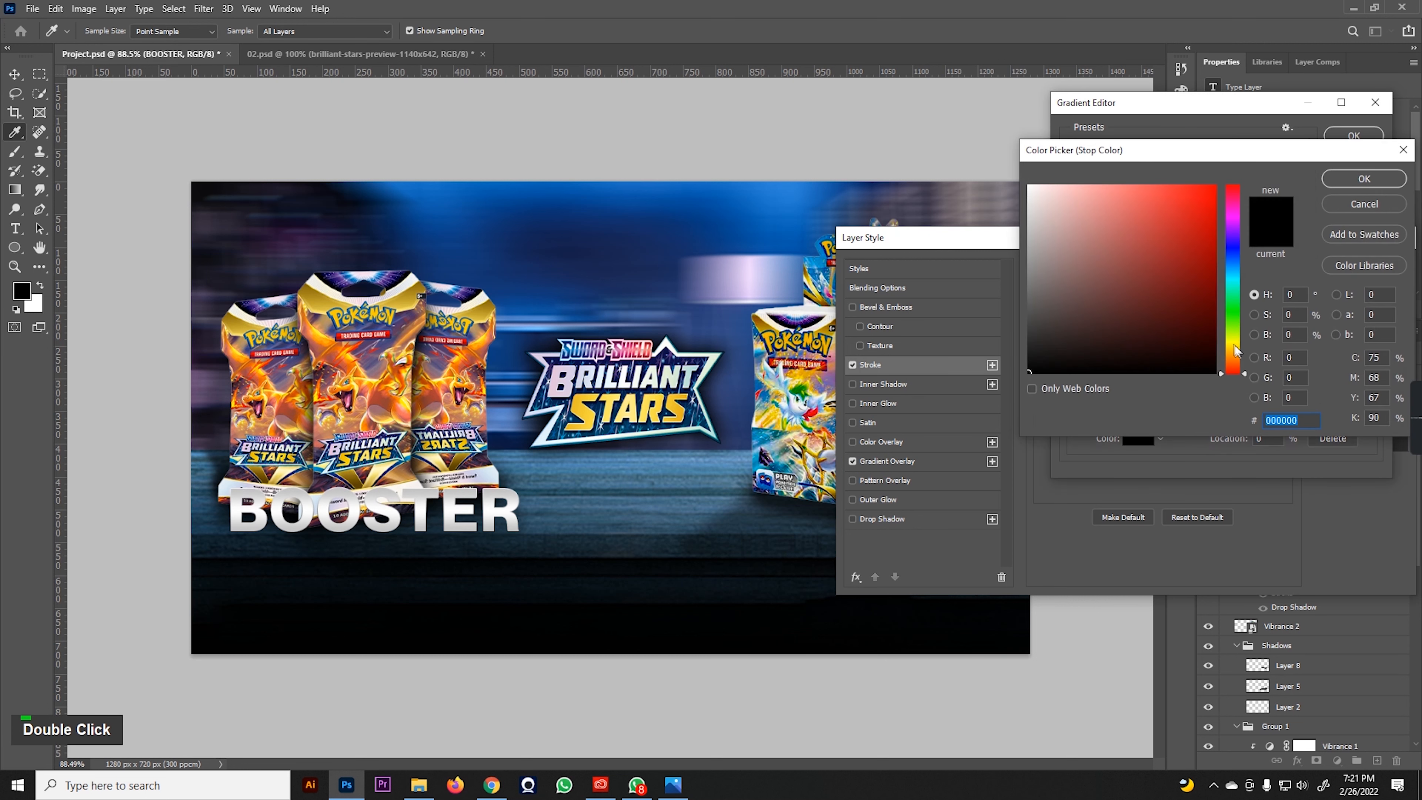
click(1235, 344)
drag(1201, 212, 1241, 182)
click(1234, 354)
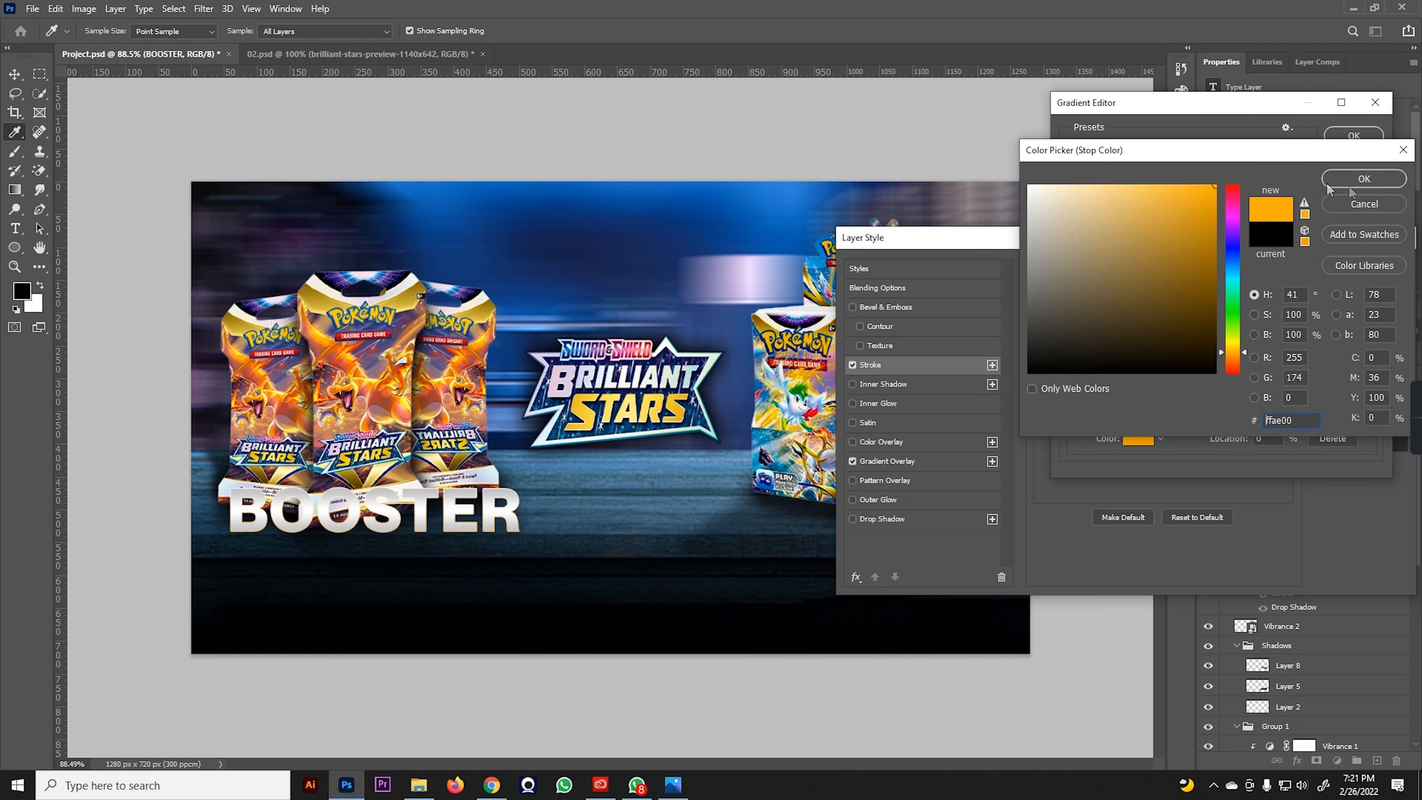
click(1365, 178)
- Set the stroke gradient's end stop to bright yellow and the stroke size to 3 px, and apply the layer style
double_click(1370, 375)
drag(1235, 371, 1235, 345)
click(1214, 186)
click(1351, 180)
click(1354, 135)
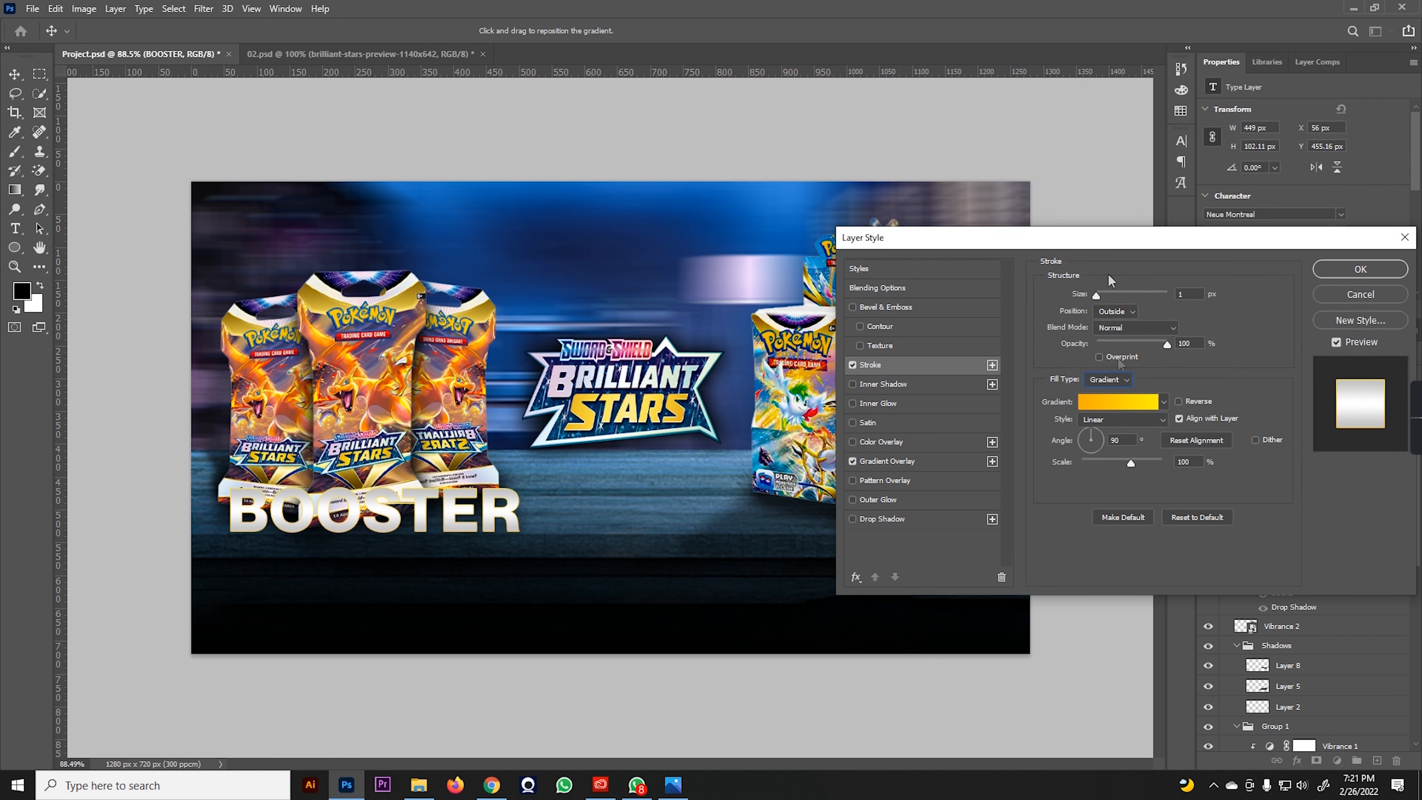
drag(1098, 298, 1101, 299)
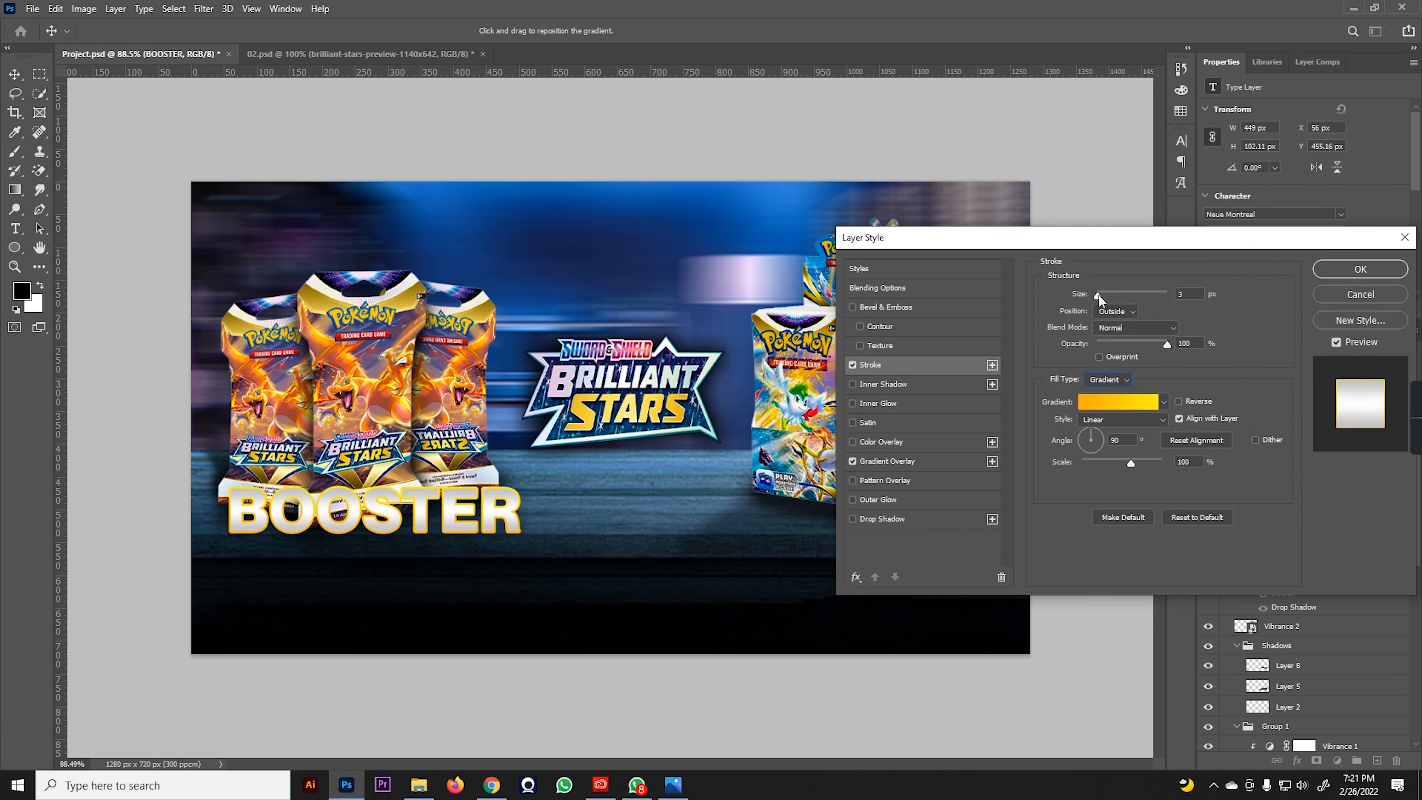
key(Return)
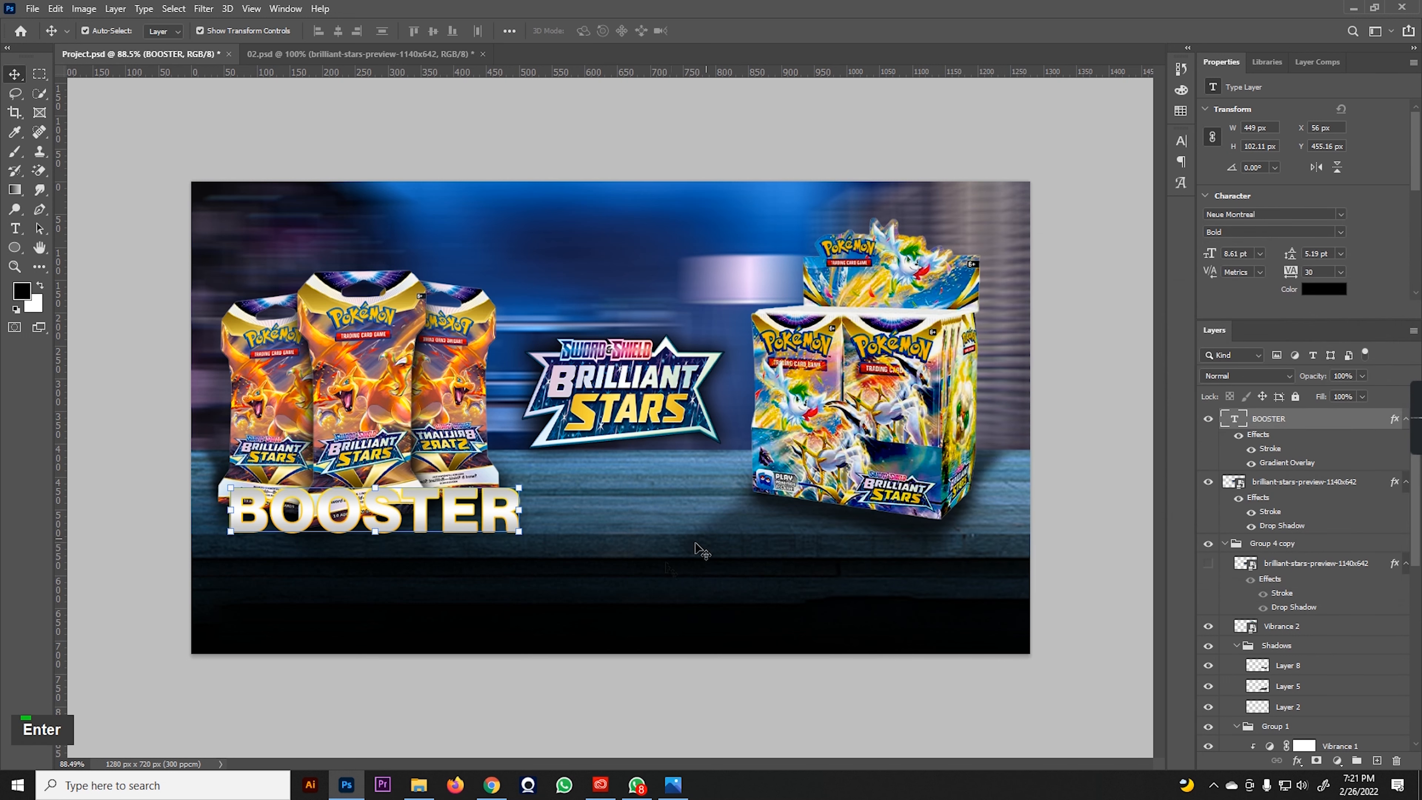
- Reopen the BOOSTER text's Gradient Overlay and lighten the gradient's start stop to a very light grey
click(197, 543)
alt+scroll(410, 550, down, 3)
click(223, 514)
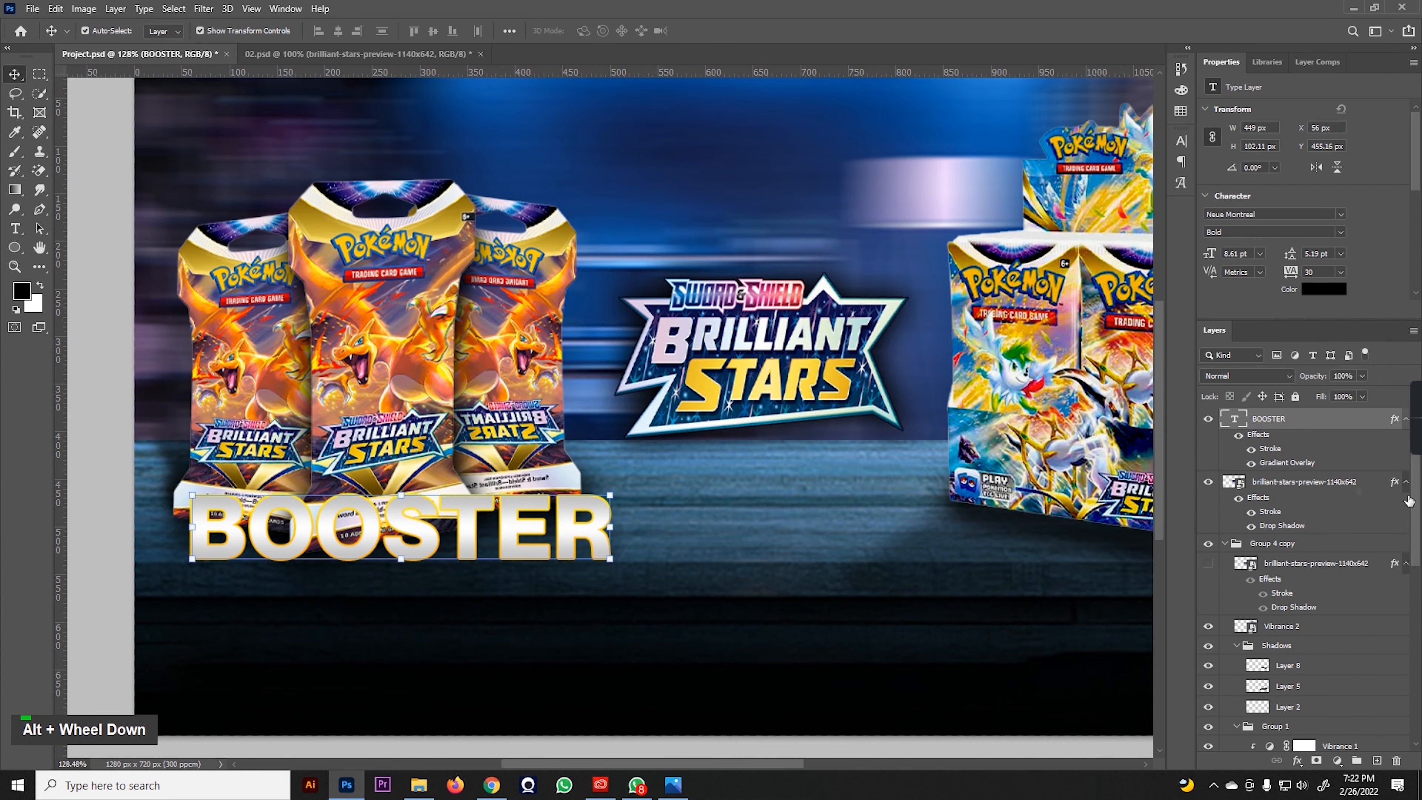
double_click(1299, 469)
double_click(1098, 334)
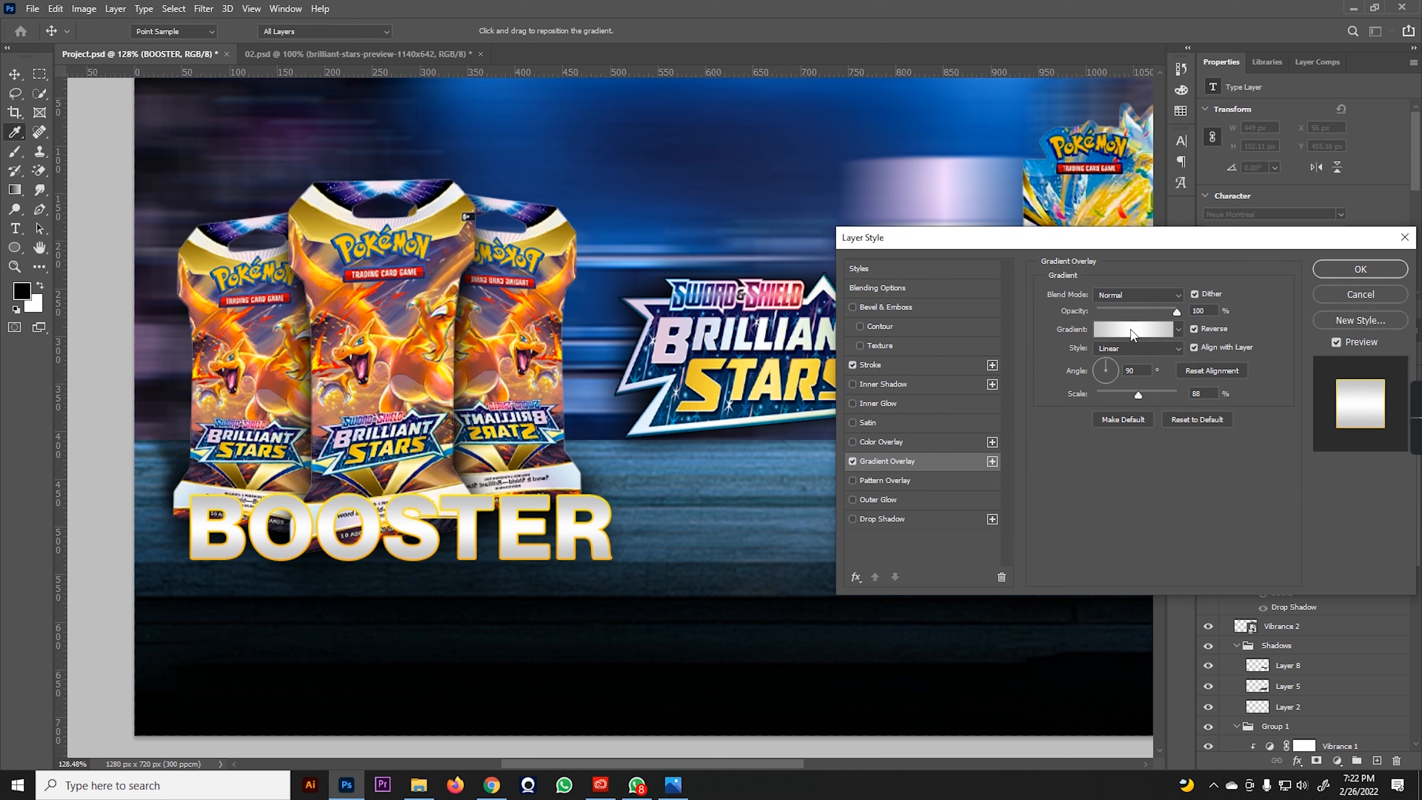
double_click(1071, 376)
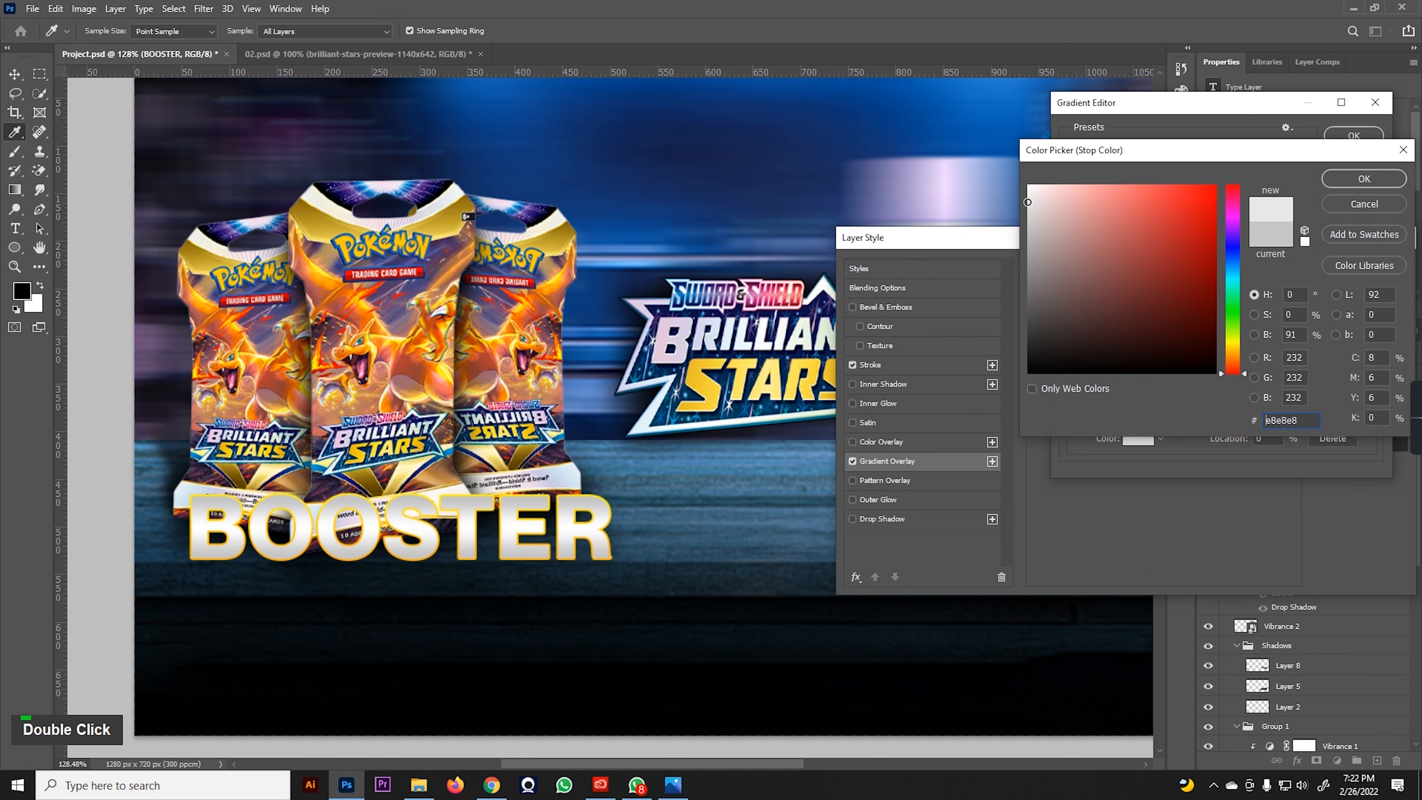
click(1029, 200)
click(1360, 180)
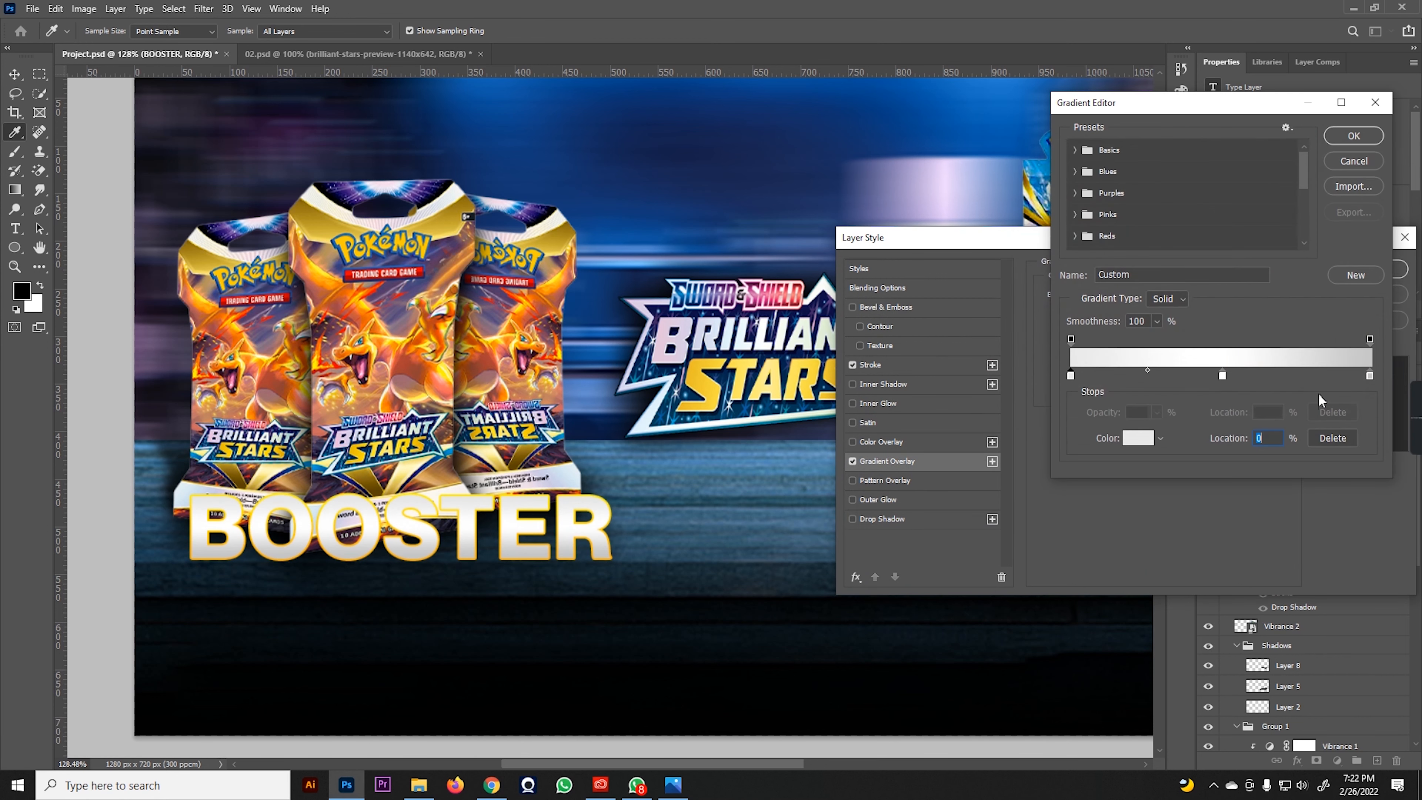
- Match the gradient's end stop to the start stop's light grey, e9e9e9, and accept the gradient
double_click(1071, 377)
click(1364, 178)
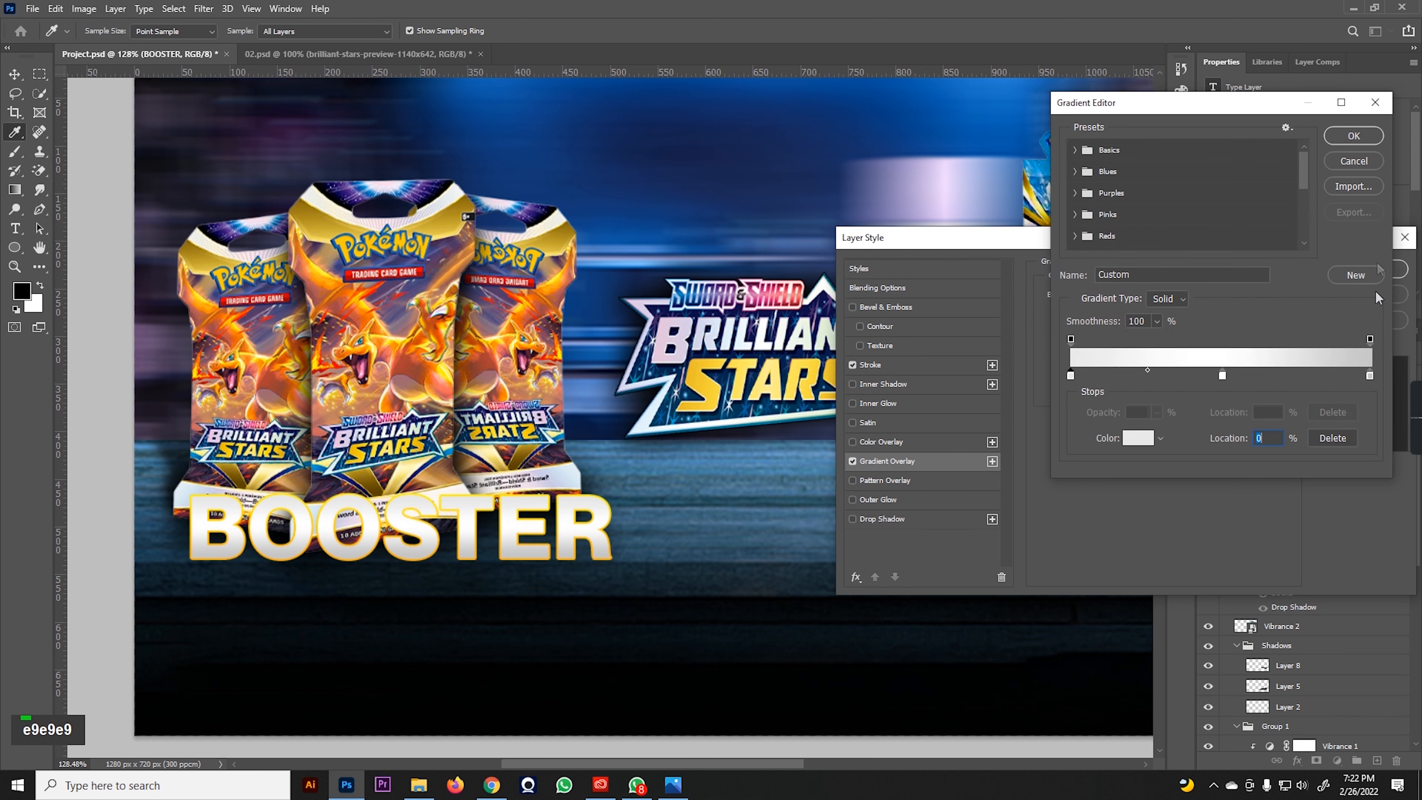
double_click(1370, 375)
text(e9e9e9)
key(Return)
key(Return)
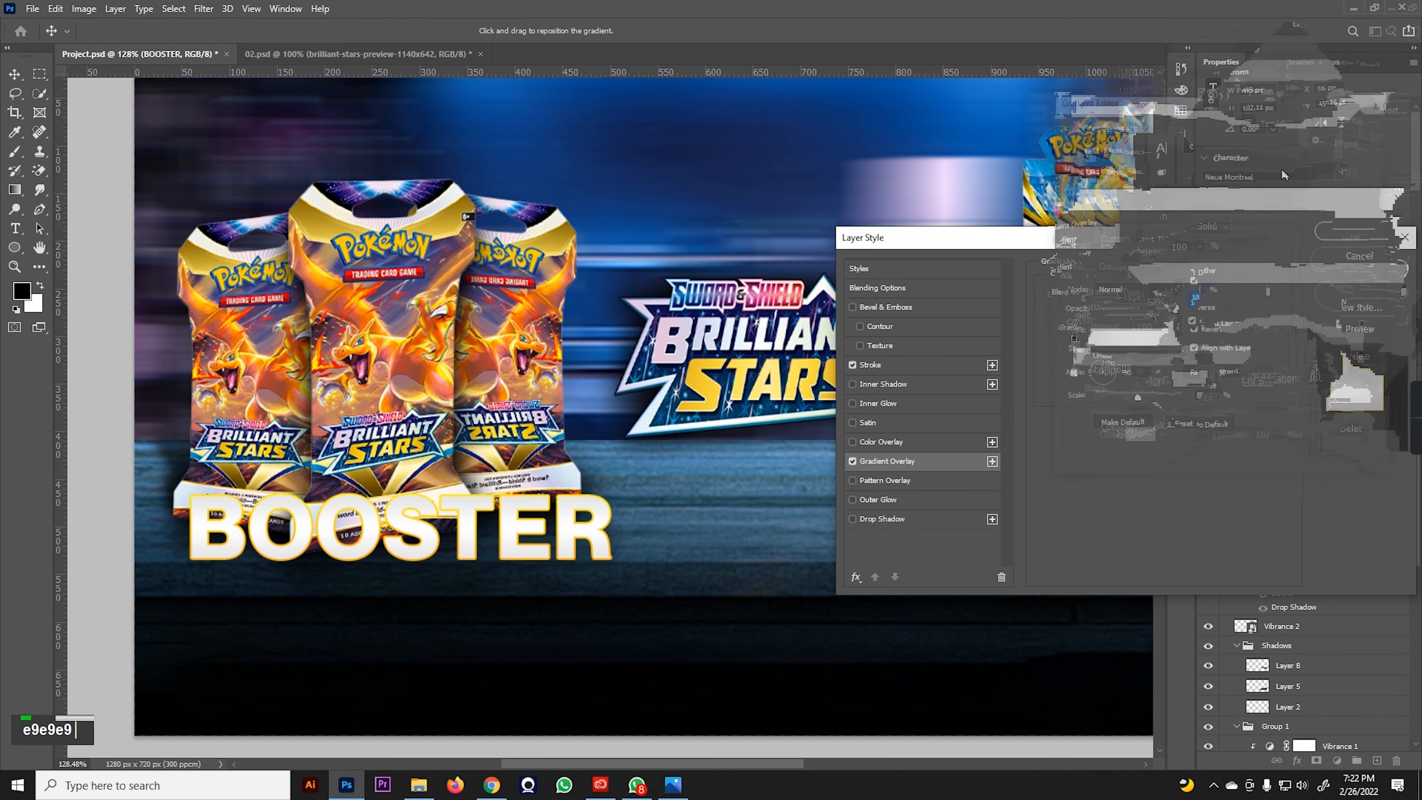
- Add a Drop Shadow to the BOOSTER text with 131° angle, 30% spread and 24 px size, and apply it
click(876, 520)
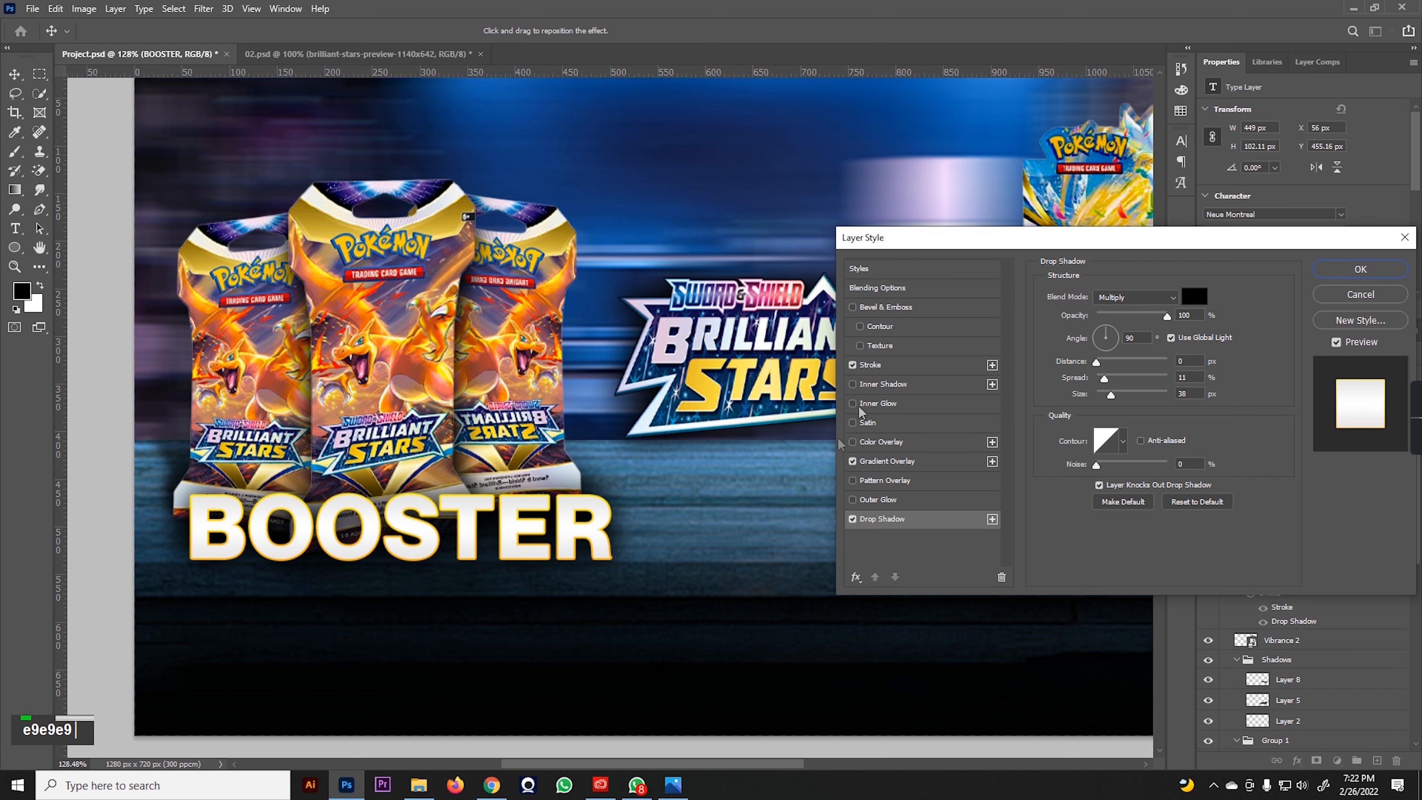
mouse_move(1105, 378)
mouse_down()
mouse_move(1117, 376)
mouse_move(1108, 396)
mouse_up()
click(1102, 330)
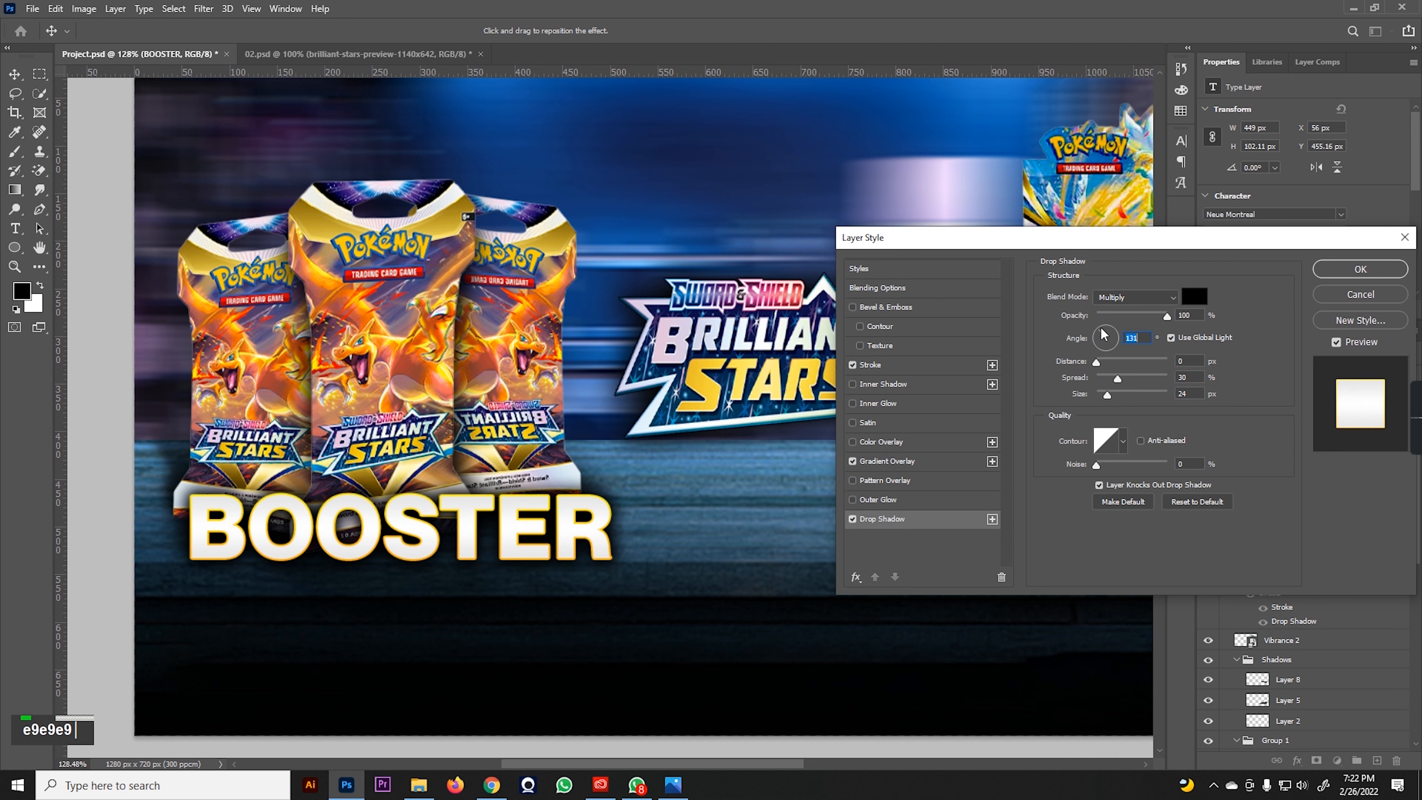
click(1340, 273)
scroll(606, 453, down, 6)
click(433, 538)
key(ctrl+z)
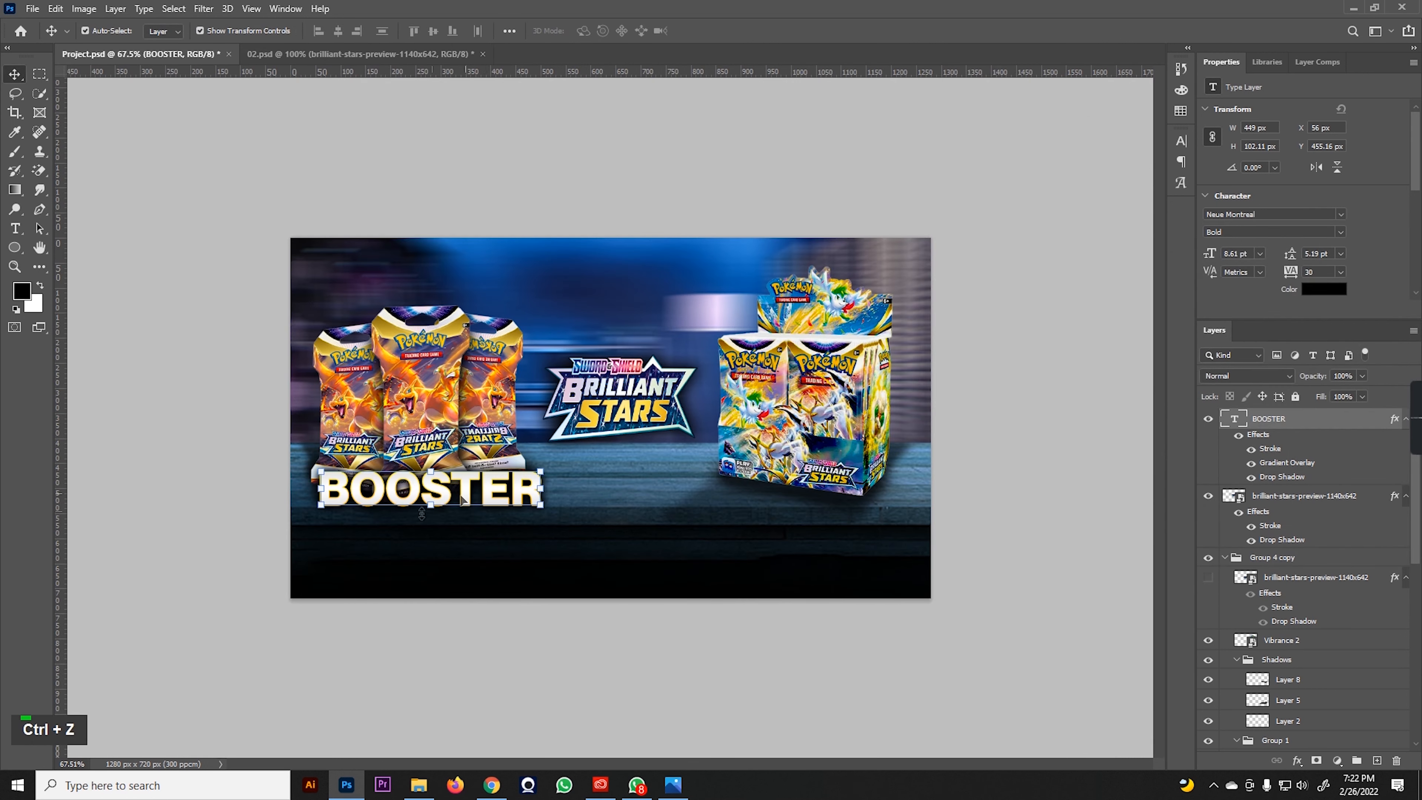
key(ctrl+shift+z)
- Skew the BOOSTER text so its upper edge slants to the right, making it about 462 px wide
scroll(491, 503, up, 4)
scroll(491, 507, up, 4)
ctrl+click(543, 502)
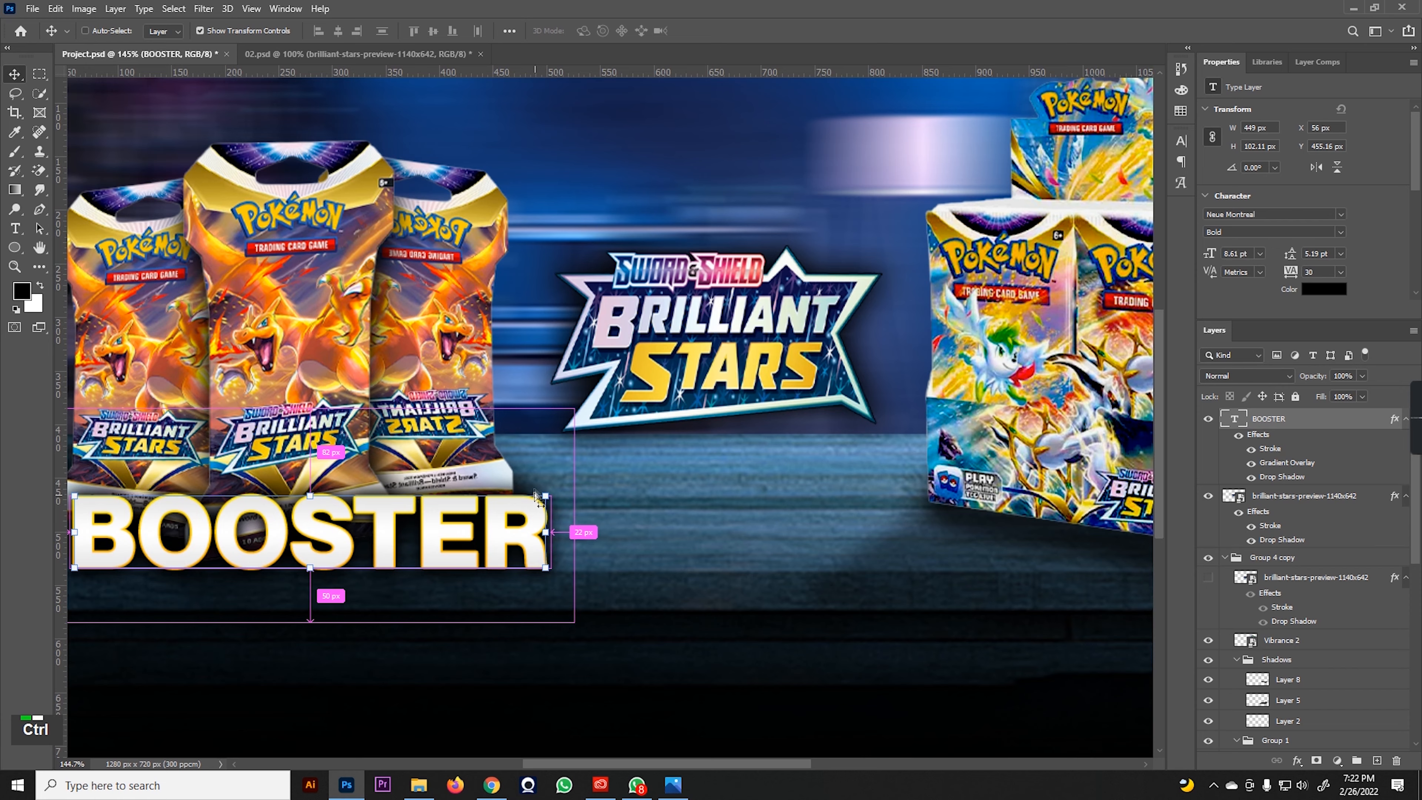
click(546, 497)
scroll(547, 499, down, 4)
scroll(560, 493, up, 3)
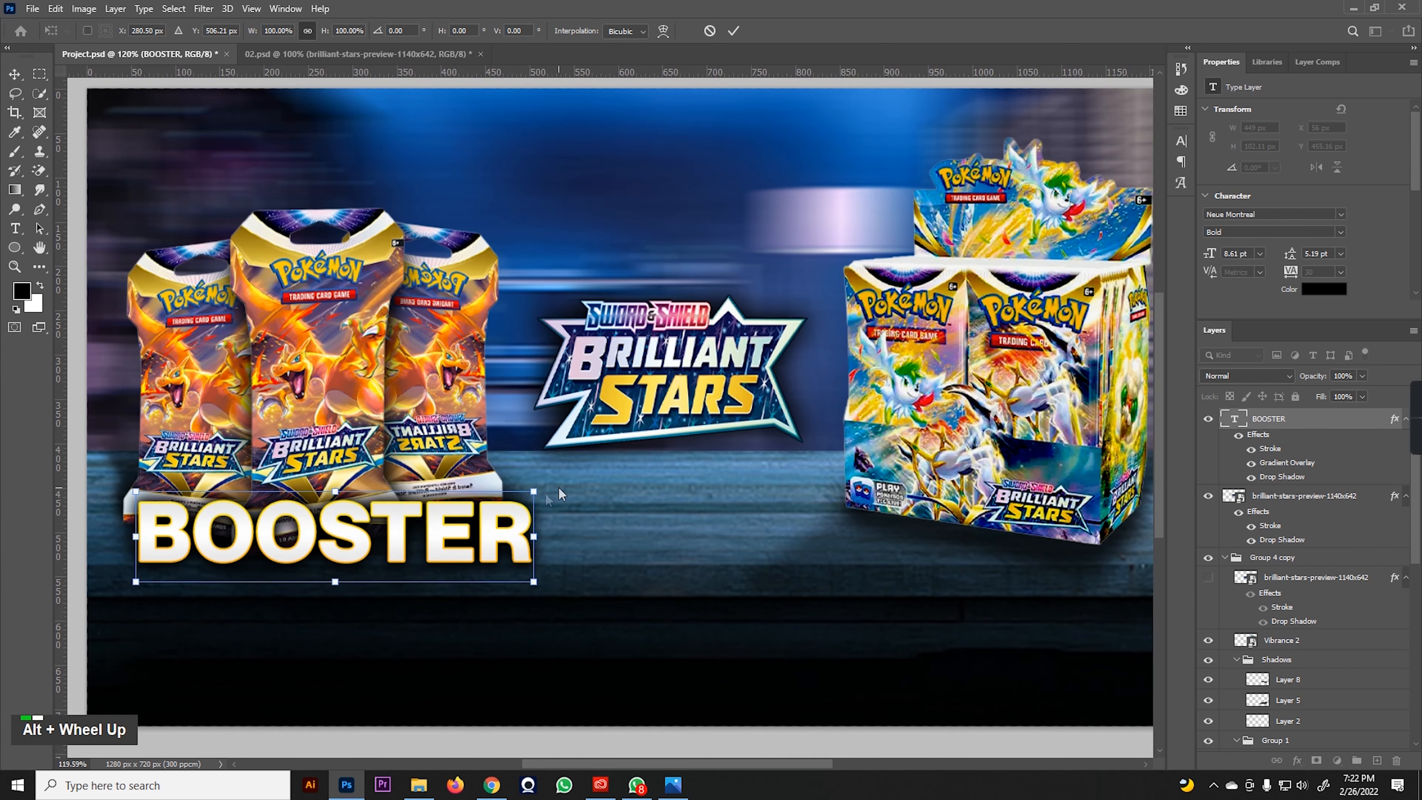
ctrl+click(533, 492)
drag(534, 492, 545, 493)
key(Return)
scroll(207, 488, down, 5)
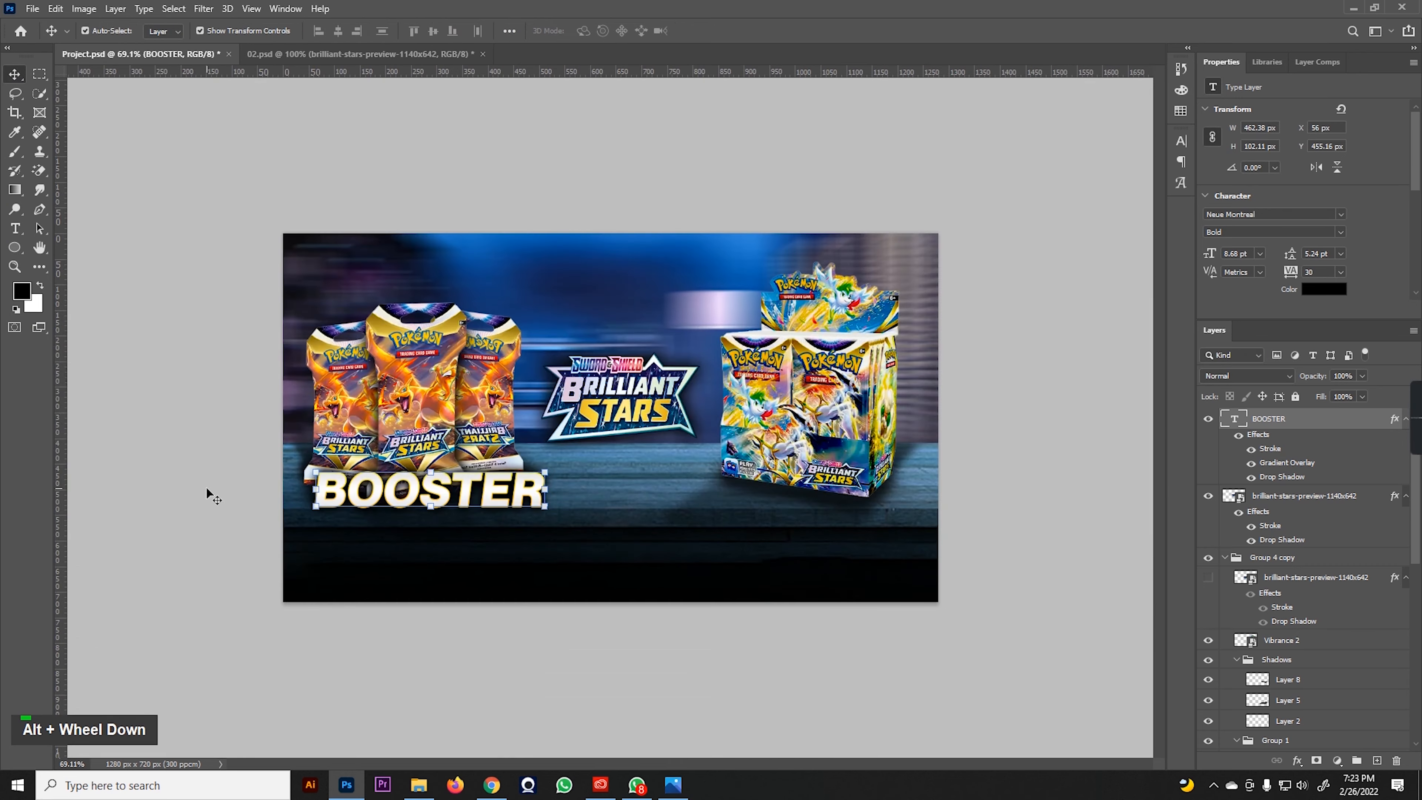
click(207, 496)
click(465, 494)
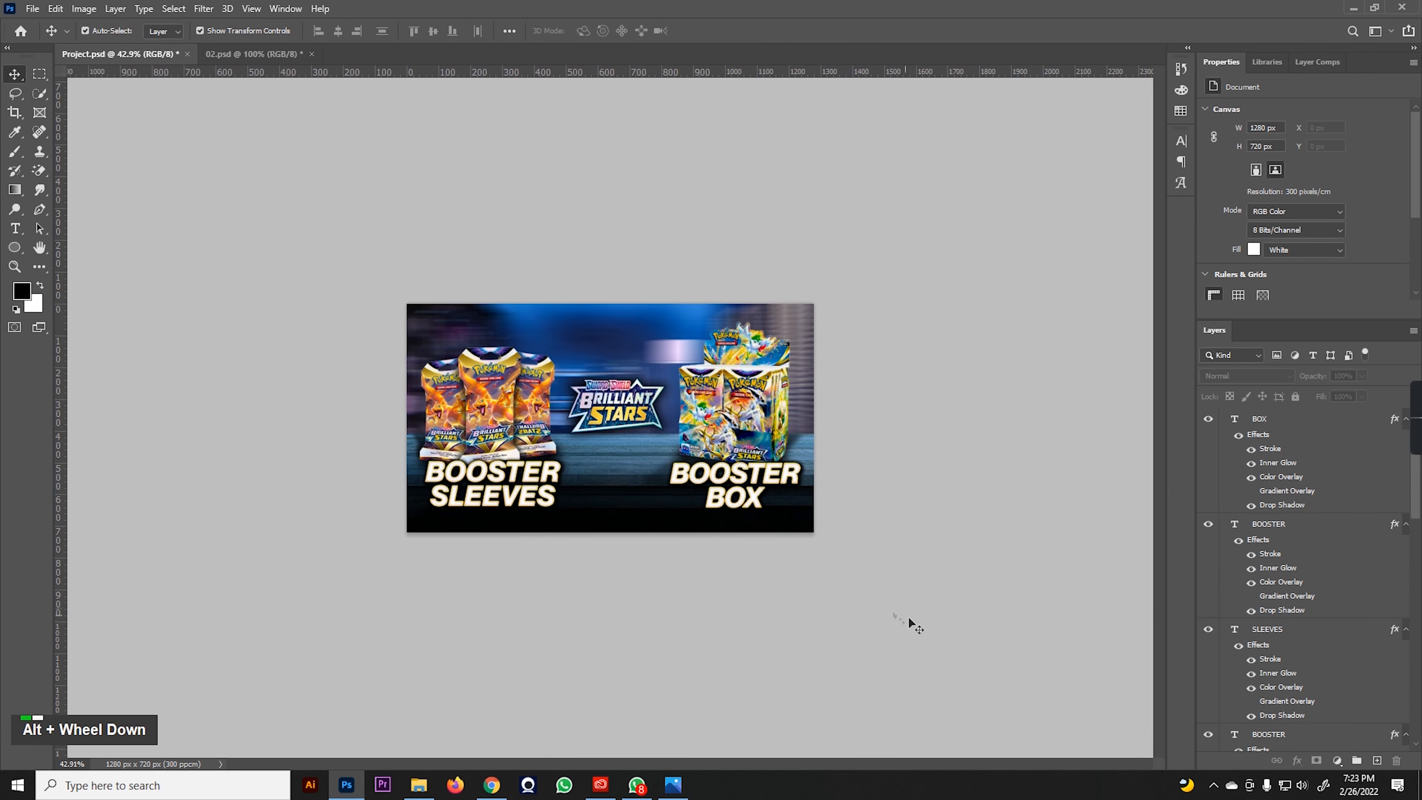
- Add the text VS in white Neue Montreal Bold Italic between the two captions and scale it to about 172 px wide
scroll(753, 550, up, 3)
alt+scroll(753, 550, up, 2)
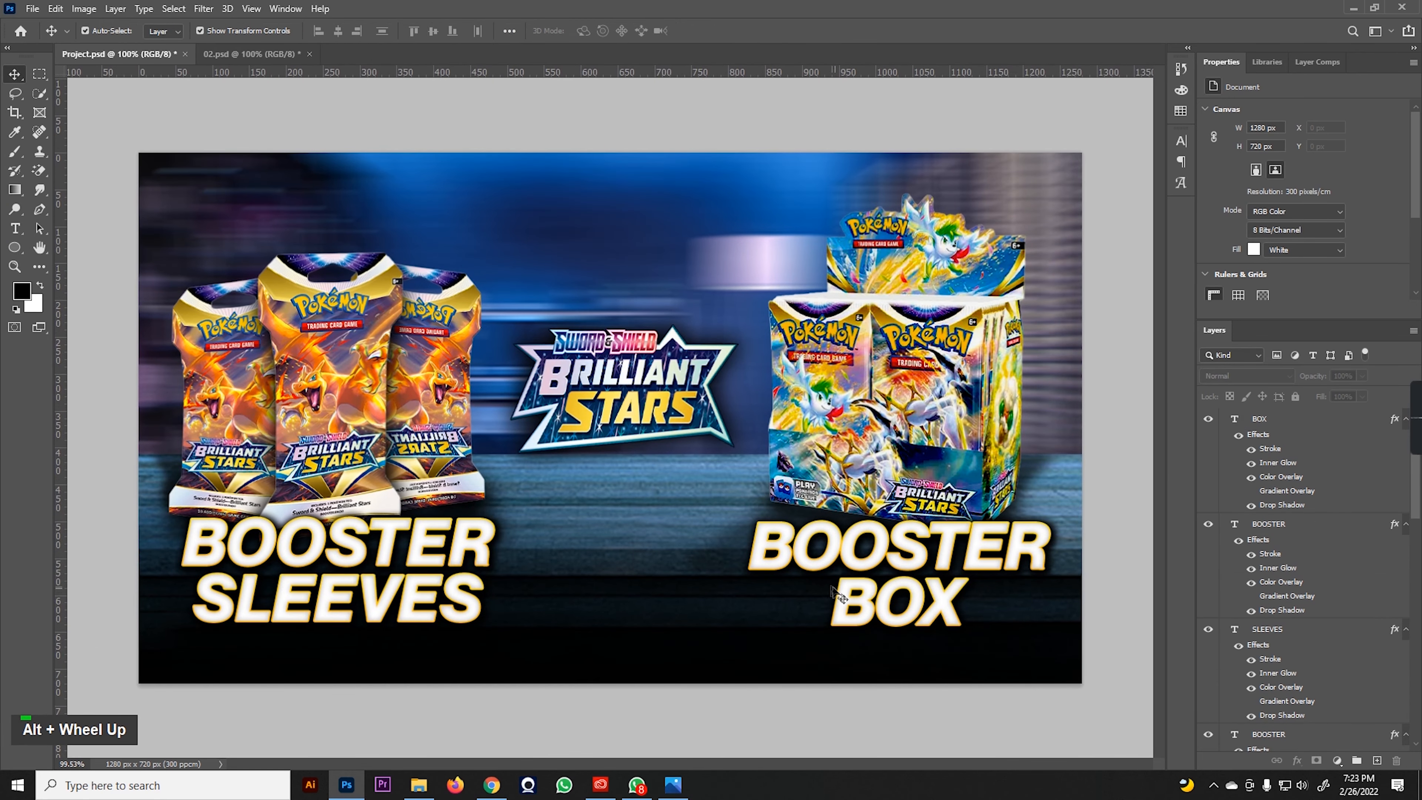
click(15, 228)
click(593, 574)
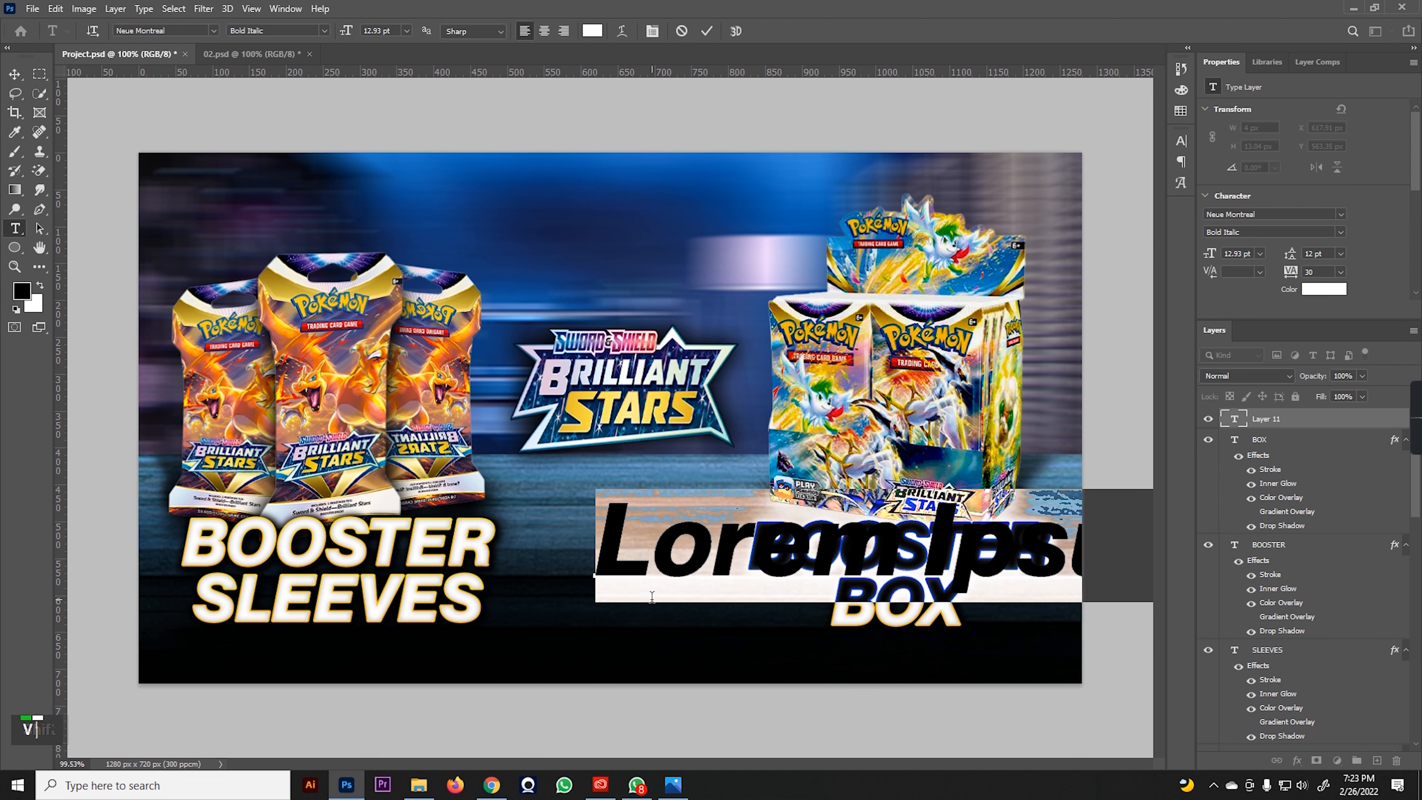
text(VS)
click(15, 80)
drag(706, 551, 683, 584)
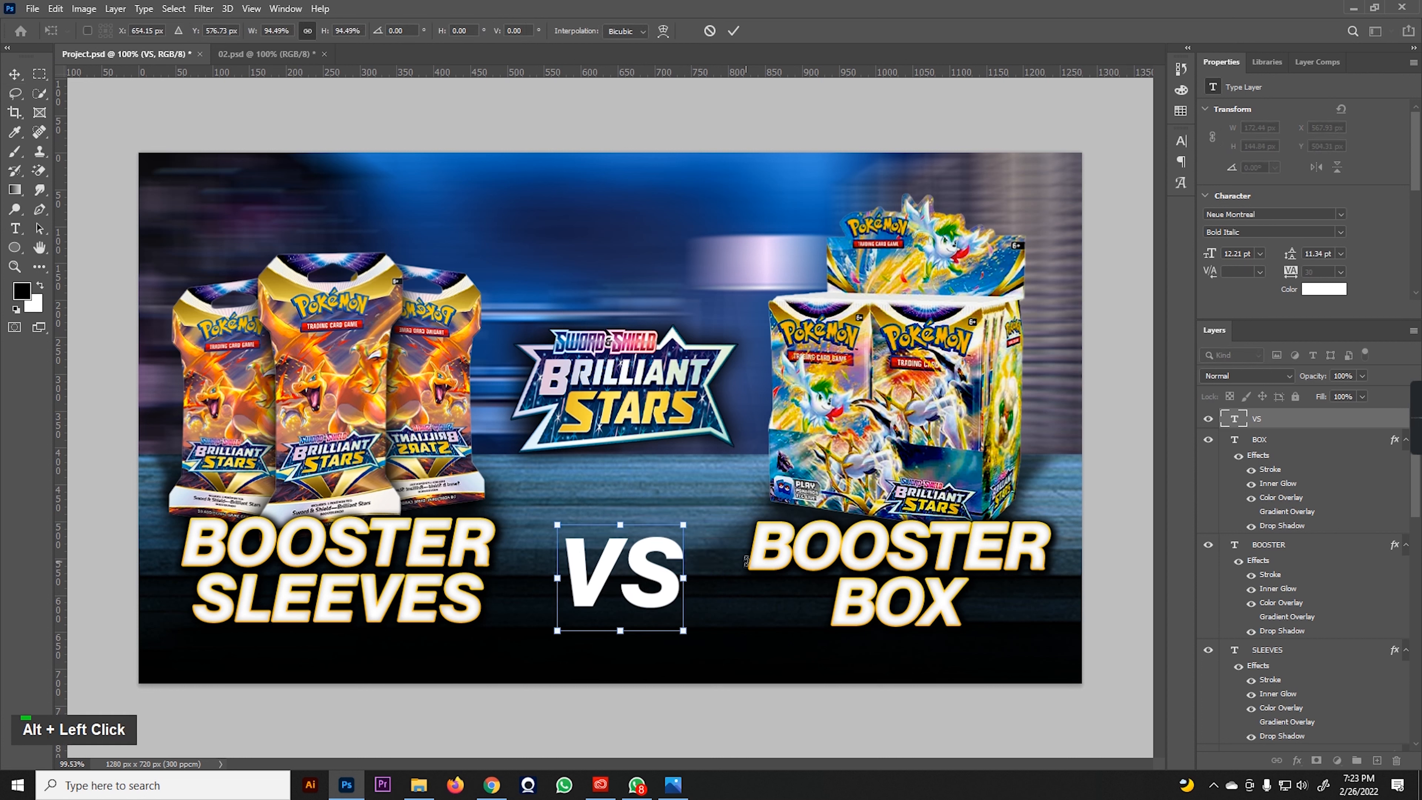
key(Return)
- Change the VS text's font to the handwritten typeface Sectar Regular
click(484, 533)
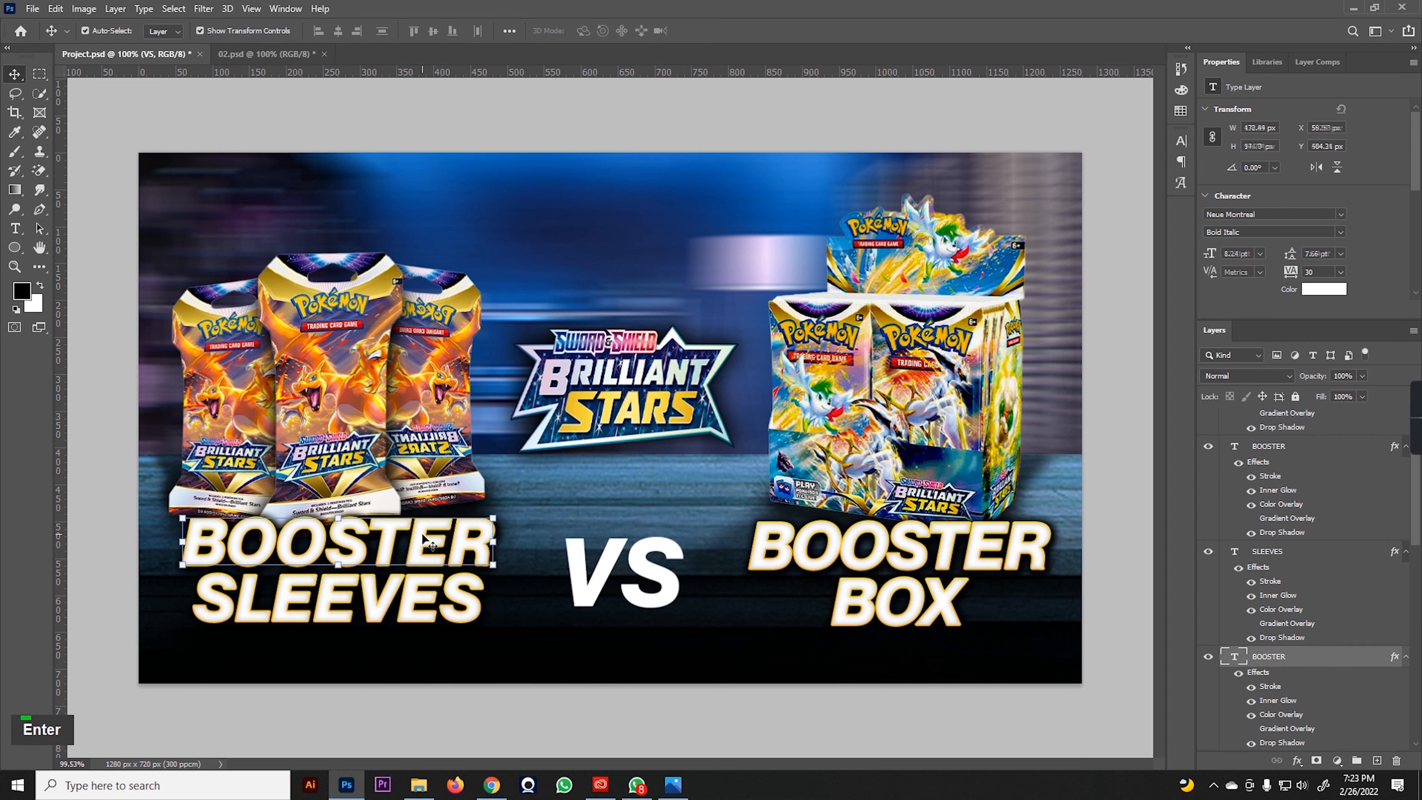
click(1182, 141)
click(677, 563)
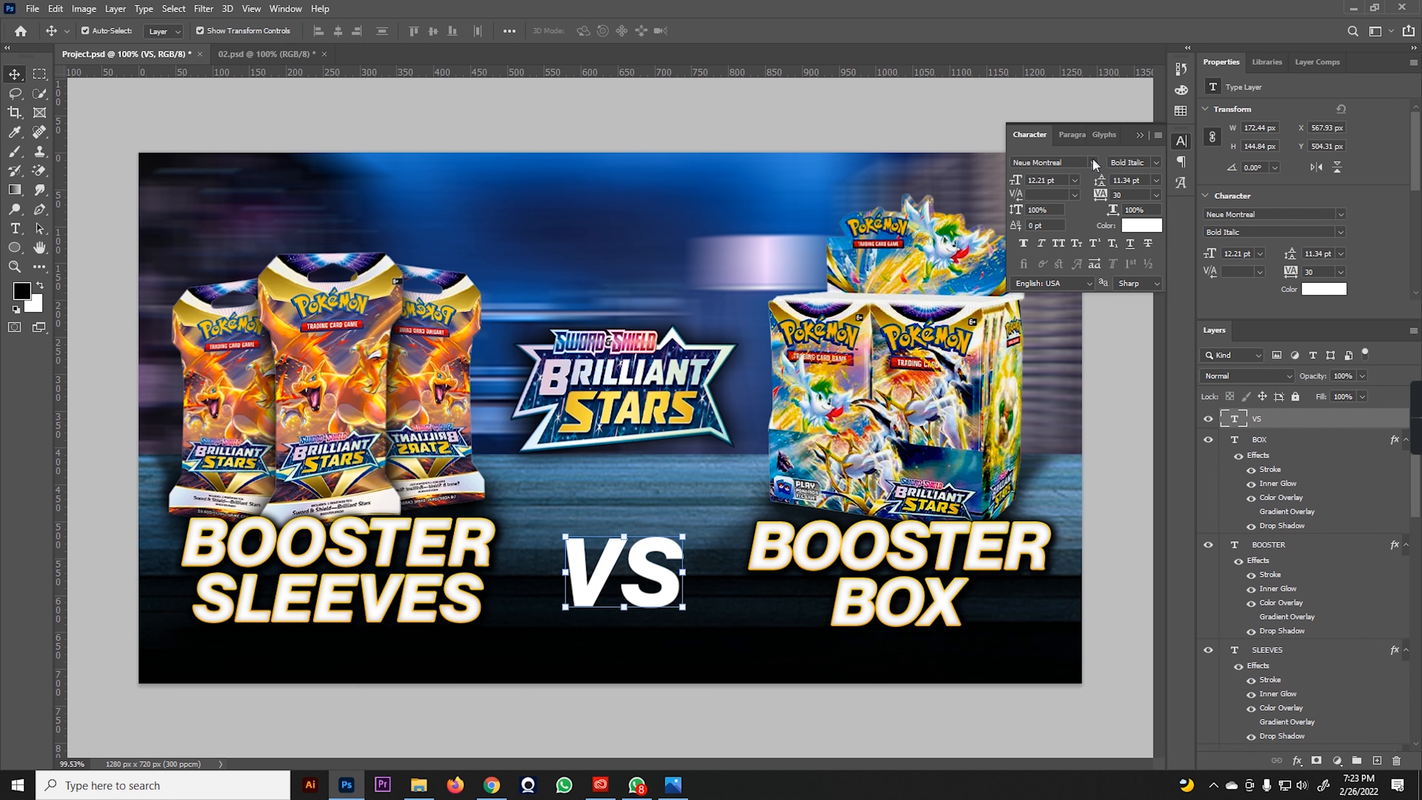
click(1093, 162)
click(1077, 183)
click(1064, 283)
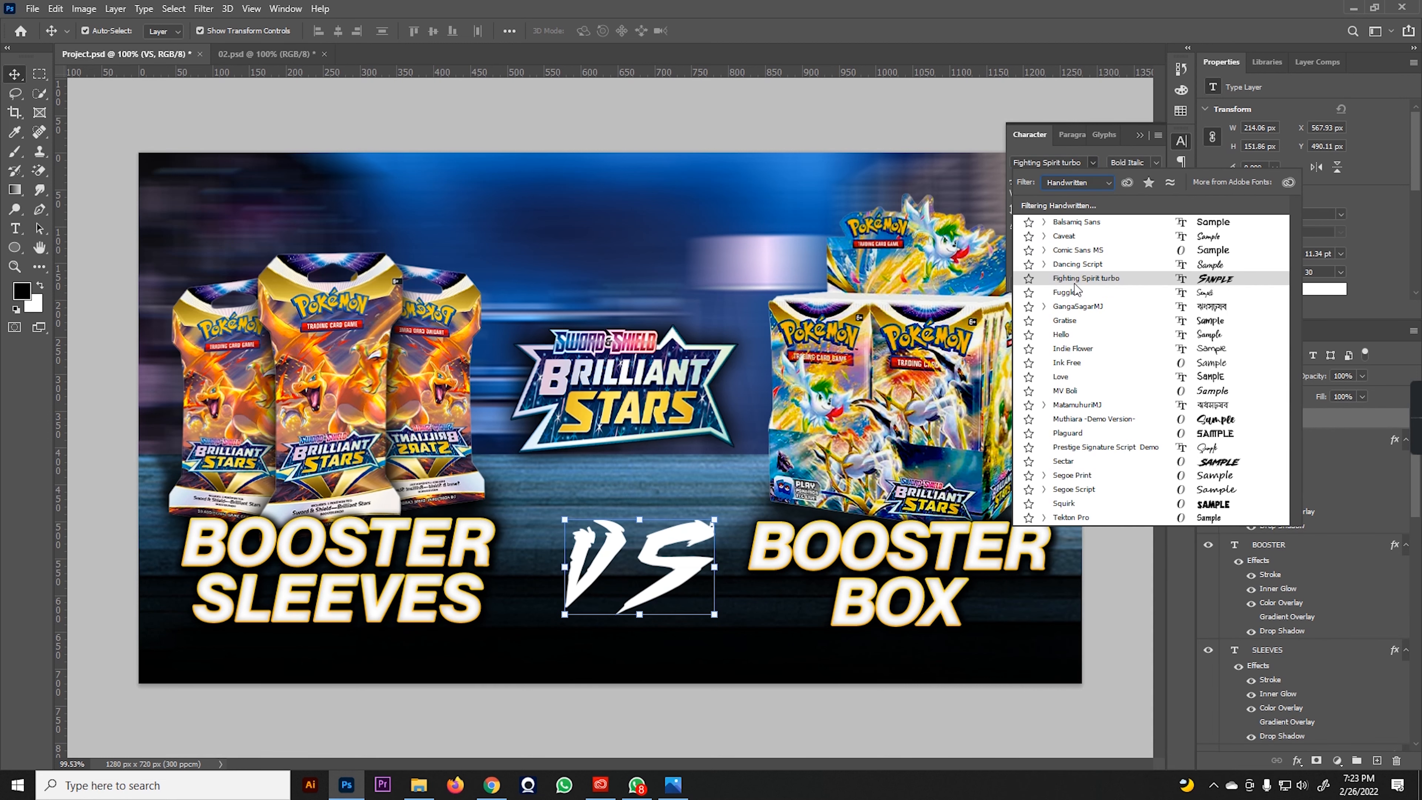
click(1128, 465)
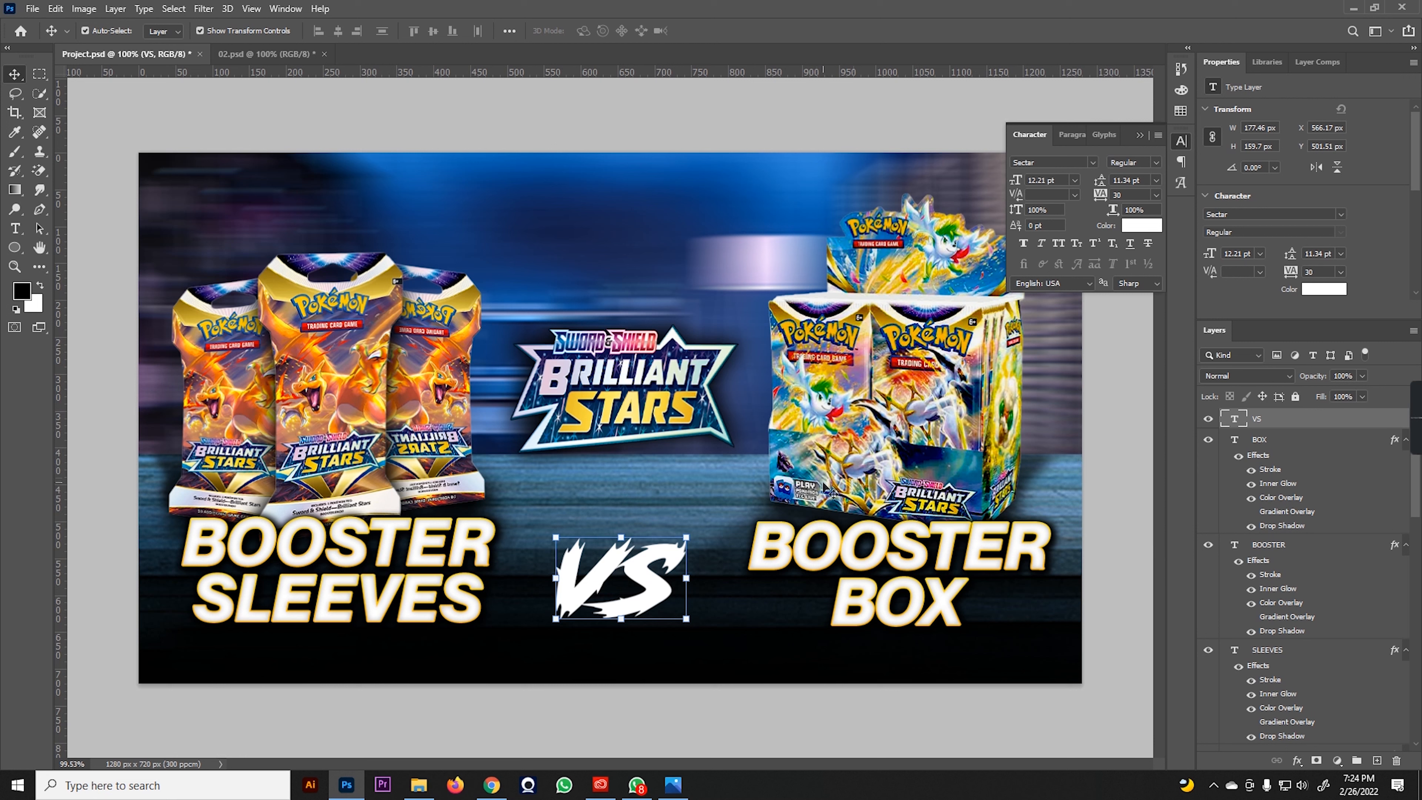
click(1182, 141)
- Add a Gradient Overlay to the VS text and delete the gradient's middle colour stop
click(1297, 761)
click(1356, 714)
click(1136, 339)
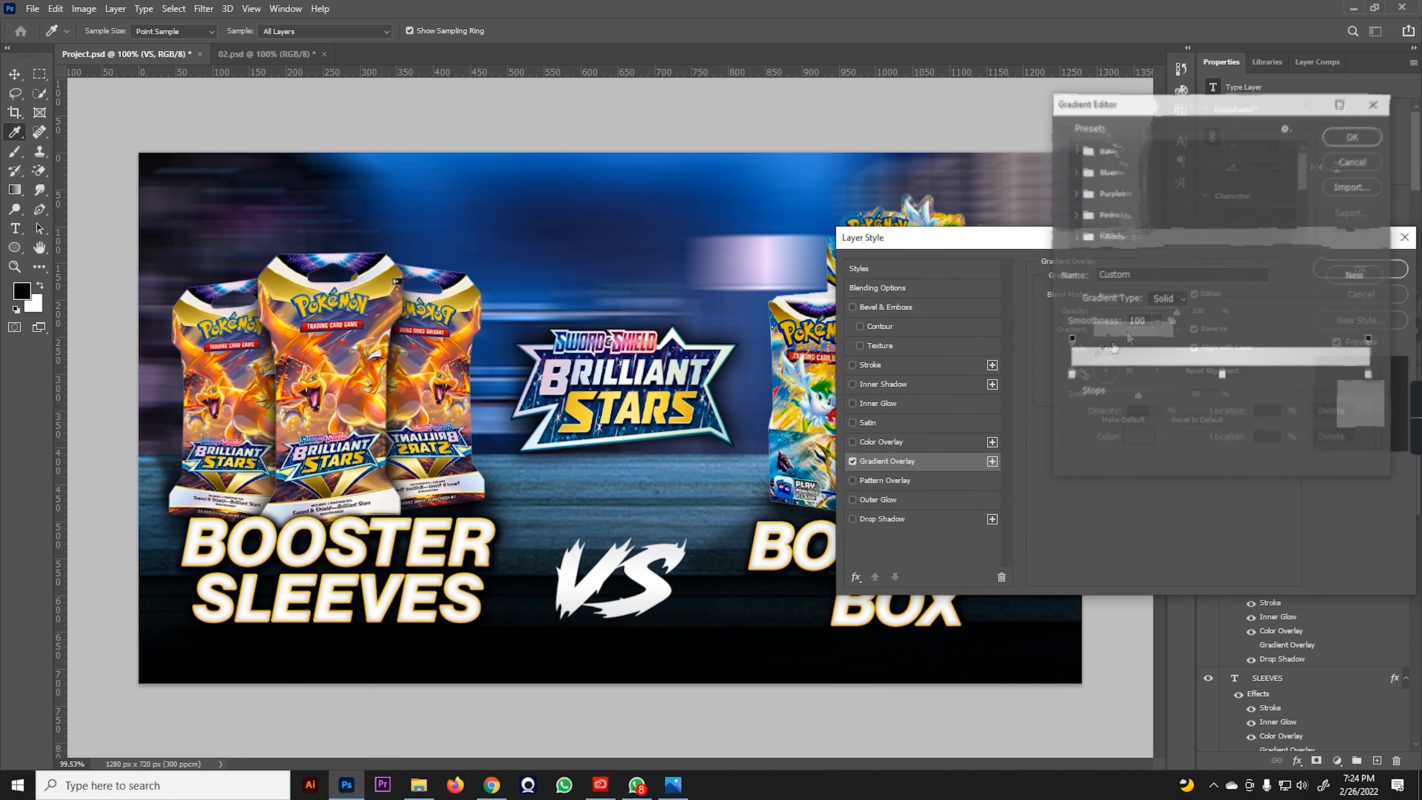
click(1334, 438)
- Set both end stops of the VS gradient to bright yellow, using f6ff00 for the end stop
double_click(1370, 377)
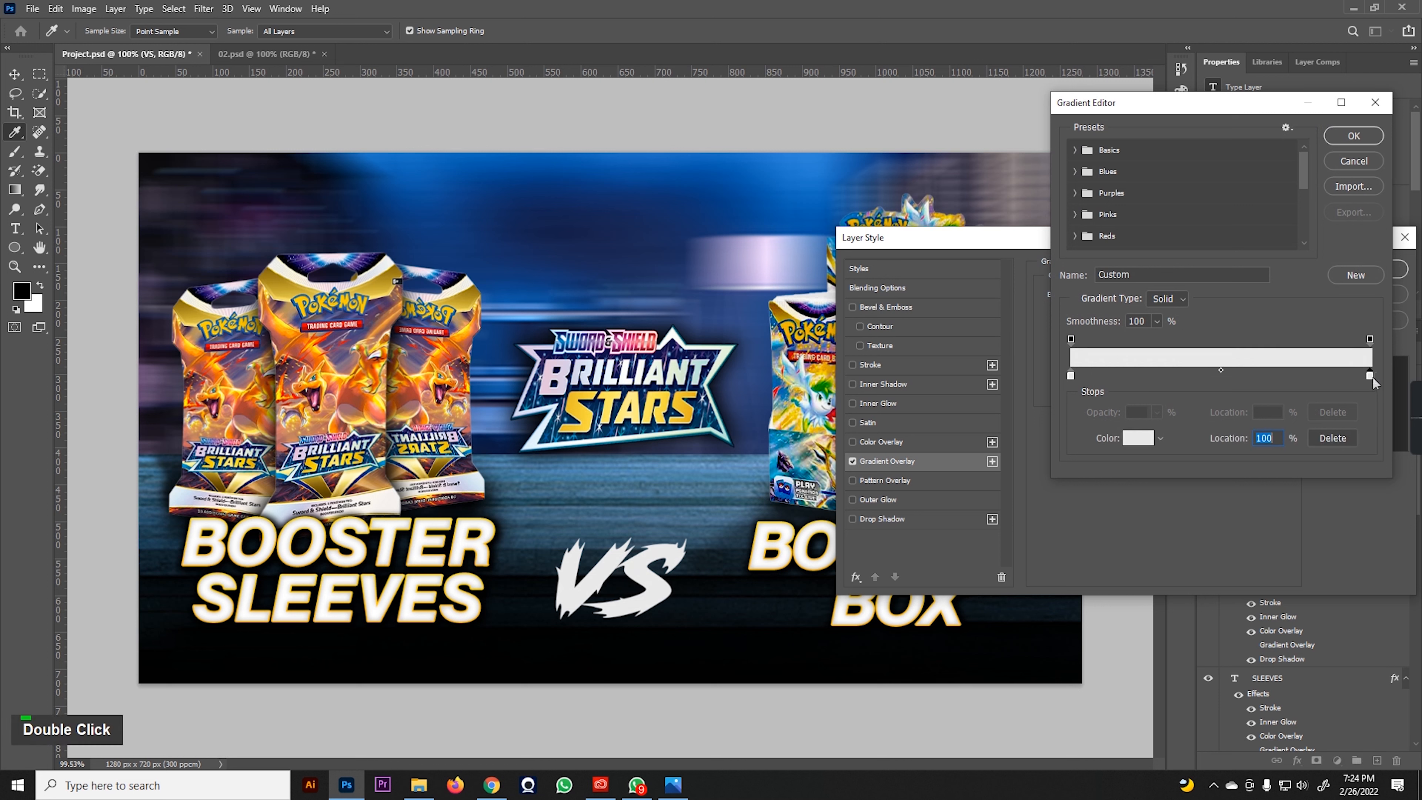
click(1234, 341)
click(1378, 189)
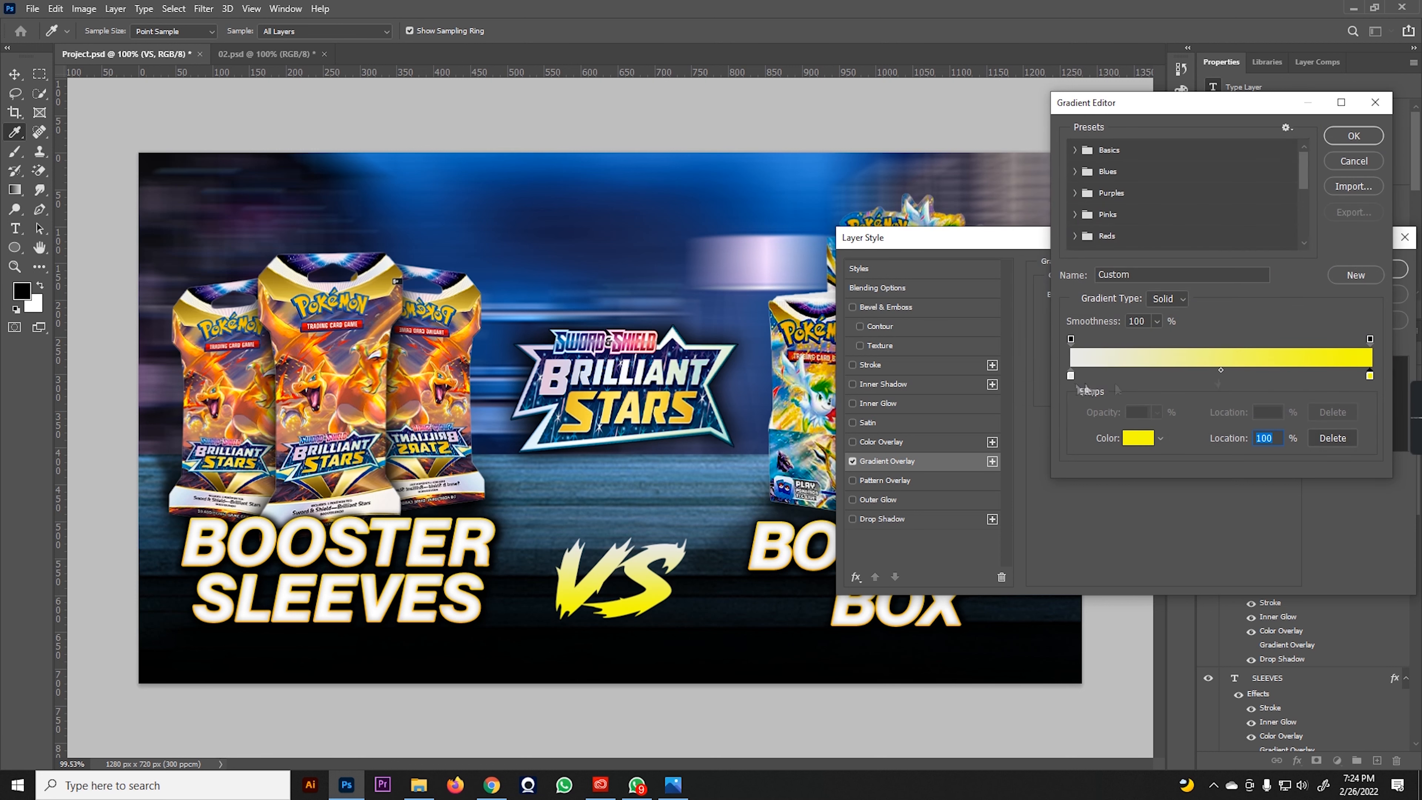
double_click(1071, 376)
click(1236, 346)
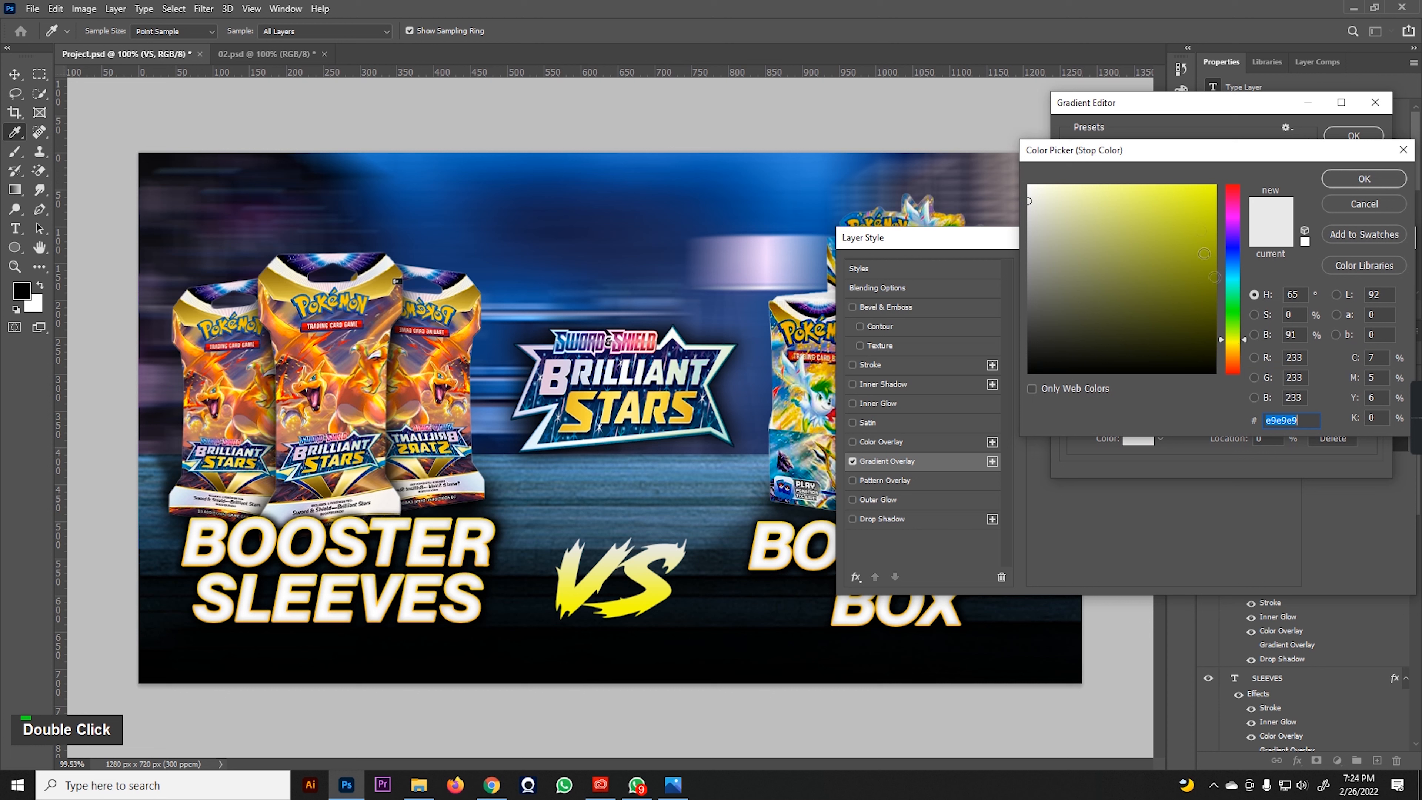
click(1365, 178)
- Change the VS gradient's end stop to orange and accept the gradient
double_click(1370, 377)
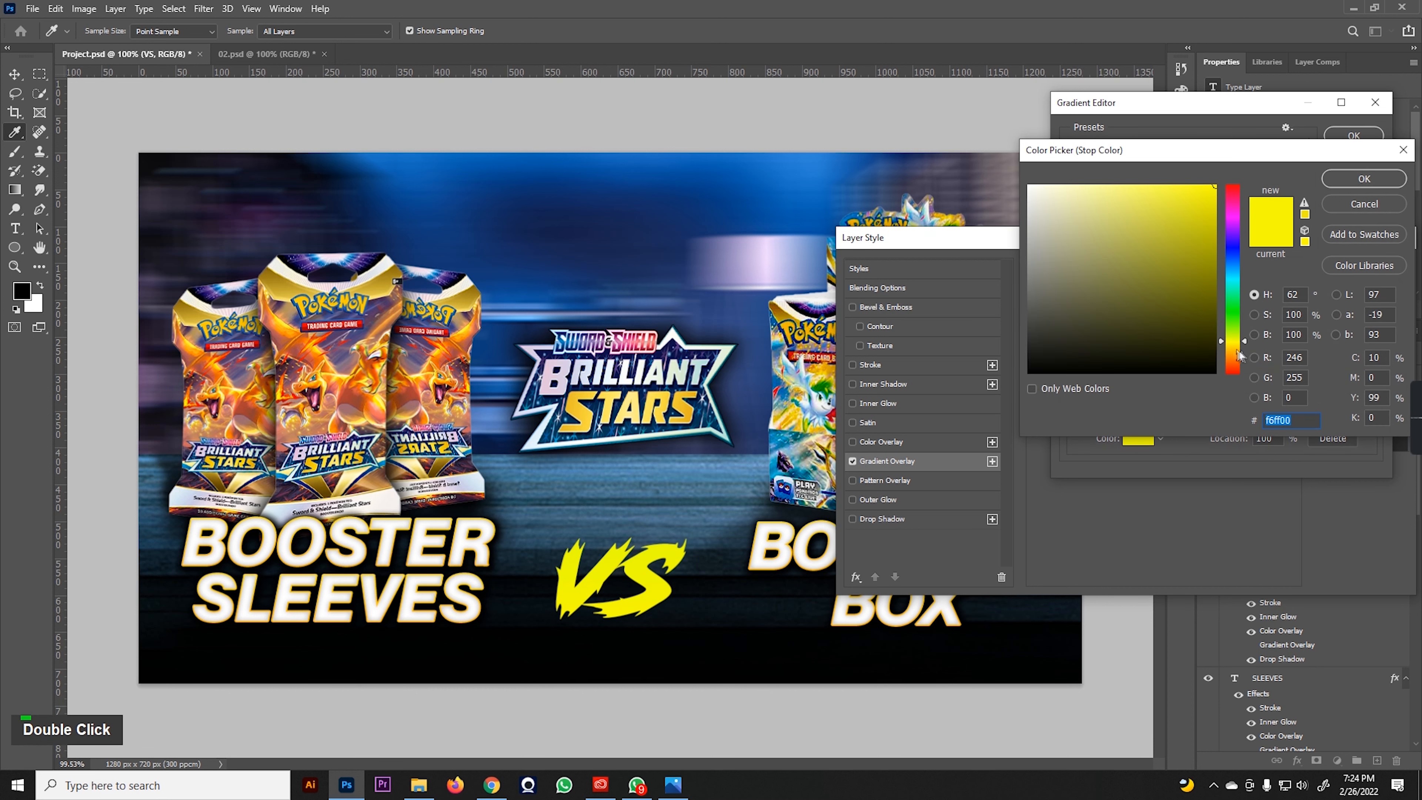
click(1236, 349)
click(1351, 182)
click(1354, 135)
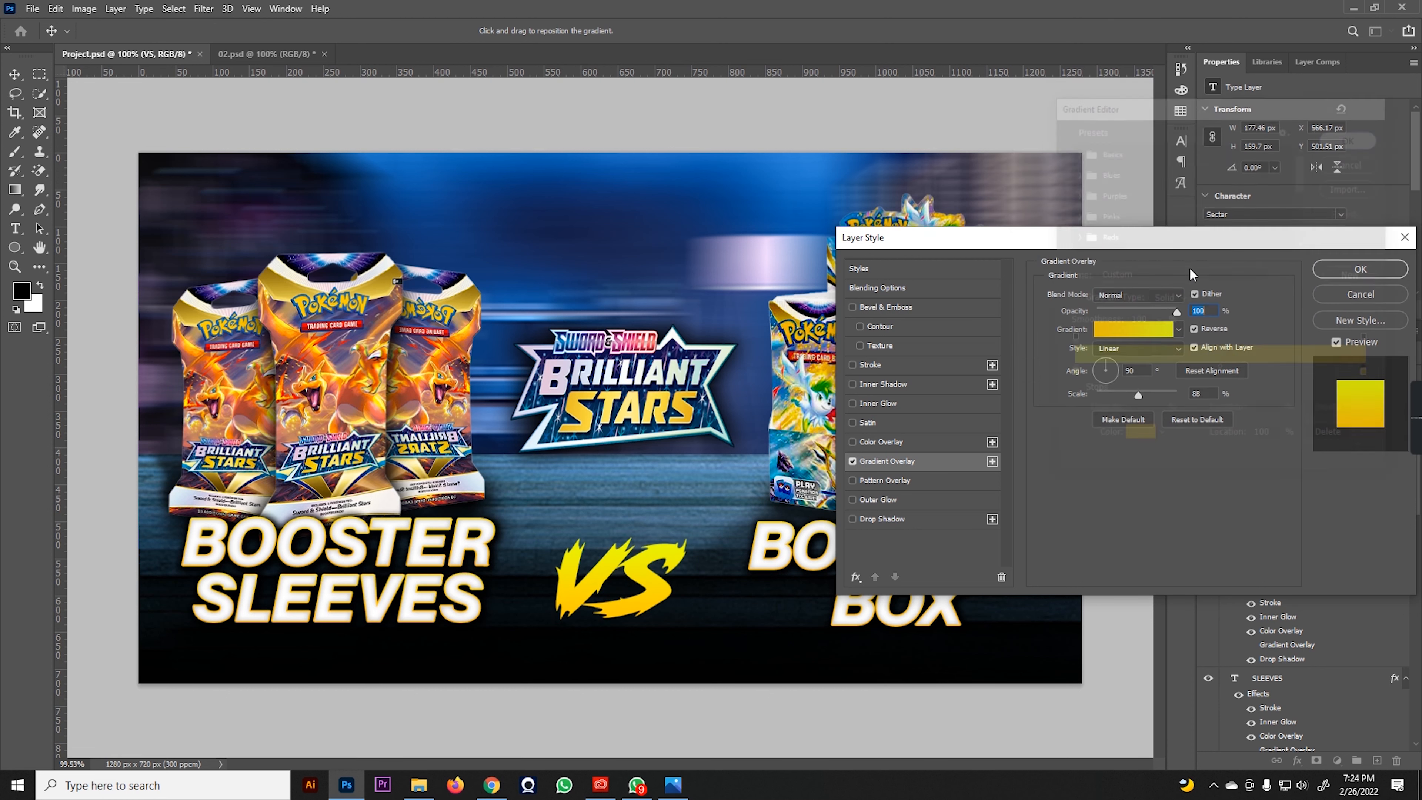
- Add a Drop Shadow to the VS text and scale it down to about 153 px wide beneath the logo
click(899, 520)
click(1356, 271)
scroll(650, 552, down, 2)
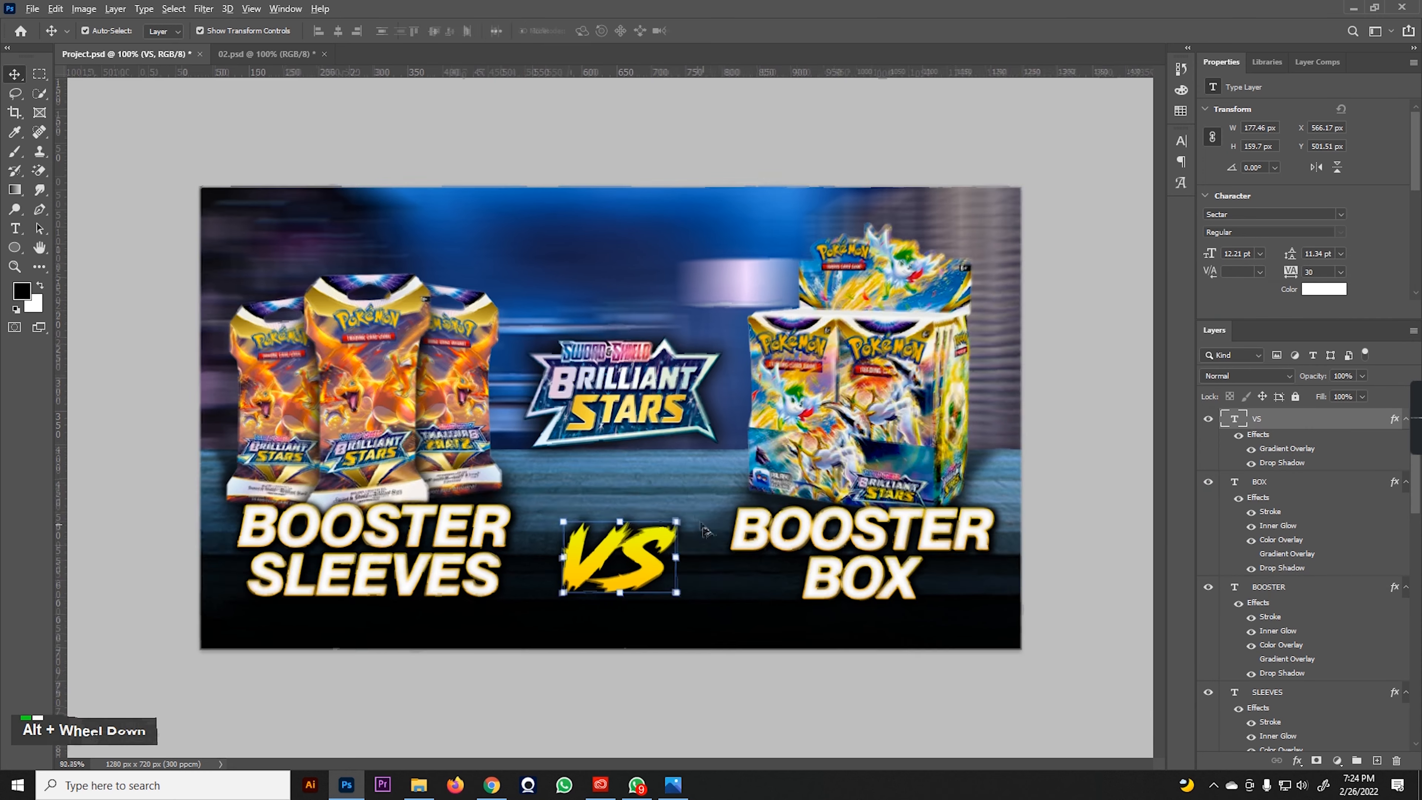
drag(645, 546, 647, 548)
click(40, 74)
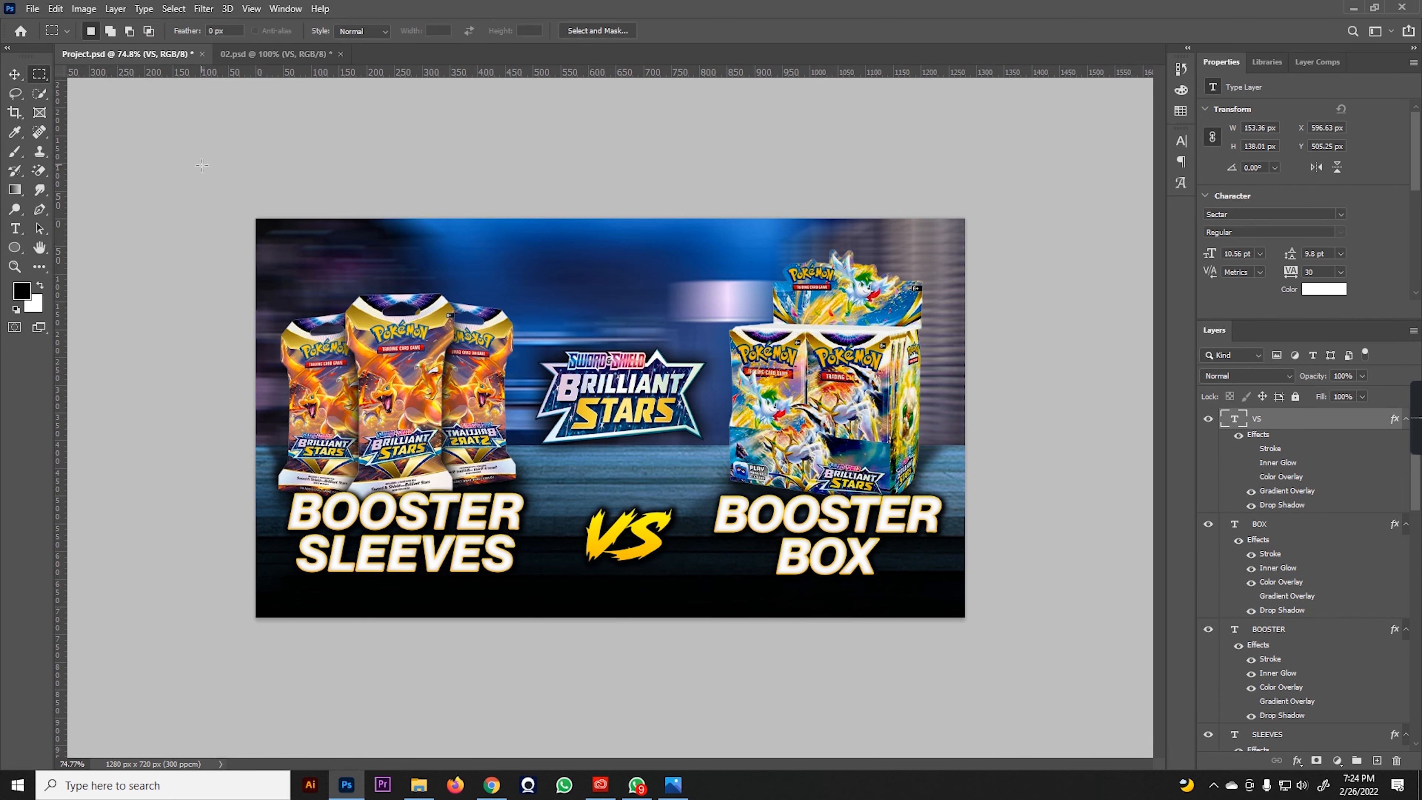
- Centre the VS text horizontally on the canvas
key(ctrl+a)
click(14, 78)
click(433, 32)
key(ctrl+z)
click(338, 31)
double_click(39, 74)
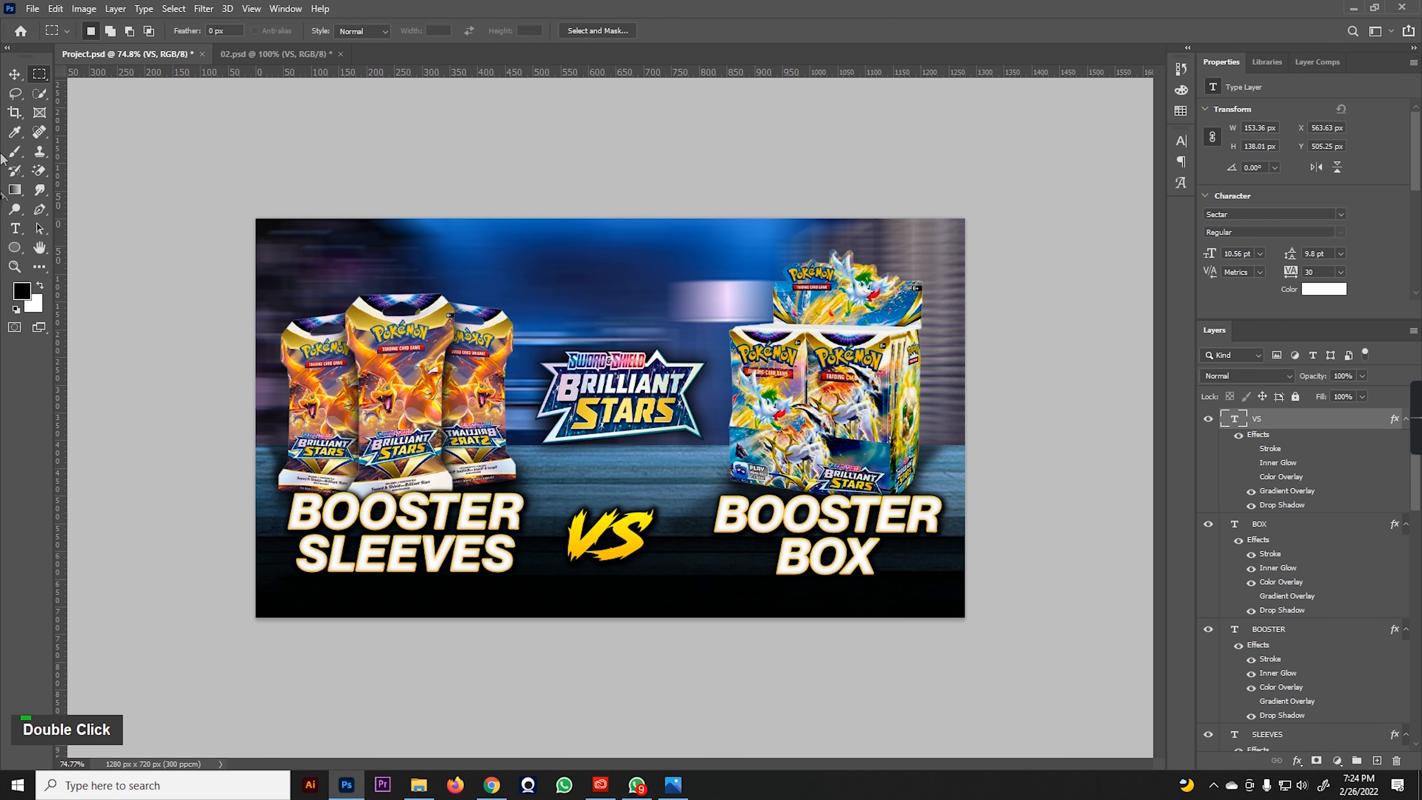
- Shift the VS text slightly to the right beneath the logo and save the project
key(v)
click(1019, 561)
drag(658, 536, 666, 540)
click(1032, 483)
key(ctrl+s)
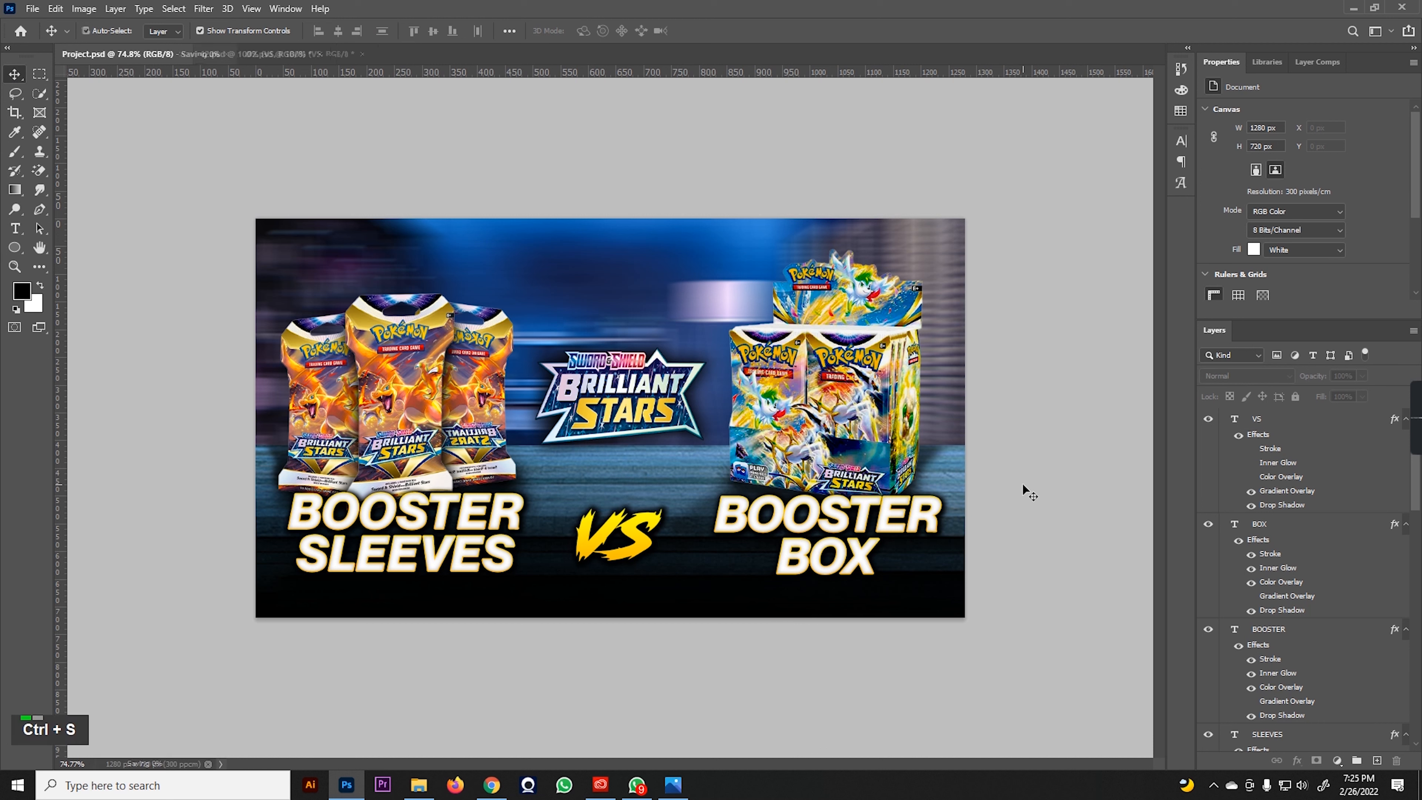
- Enlarge the Brilliant Stars logo slightly between the two products and save the project
drag(626, 410, 622, 458)
key(Return)
click(1053, 477)
key(ctrl+s)
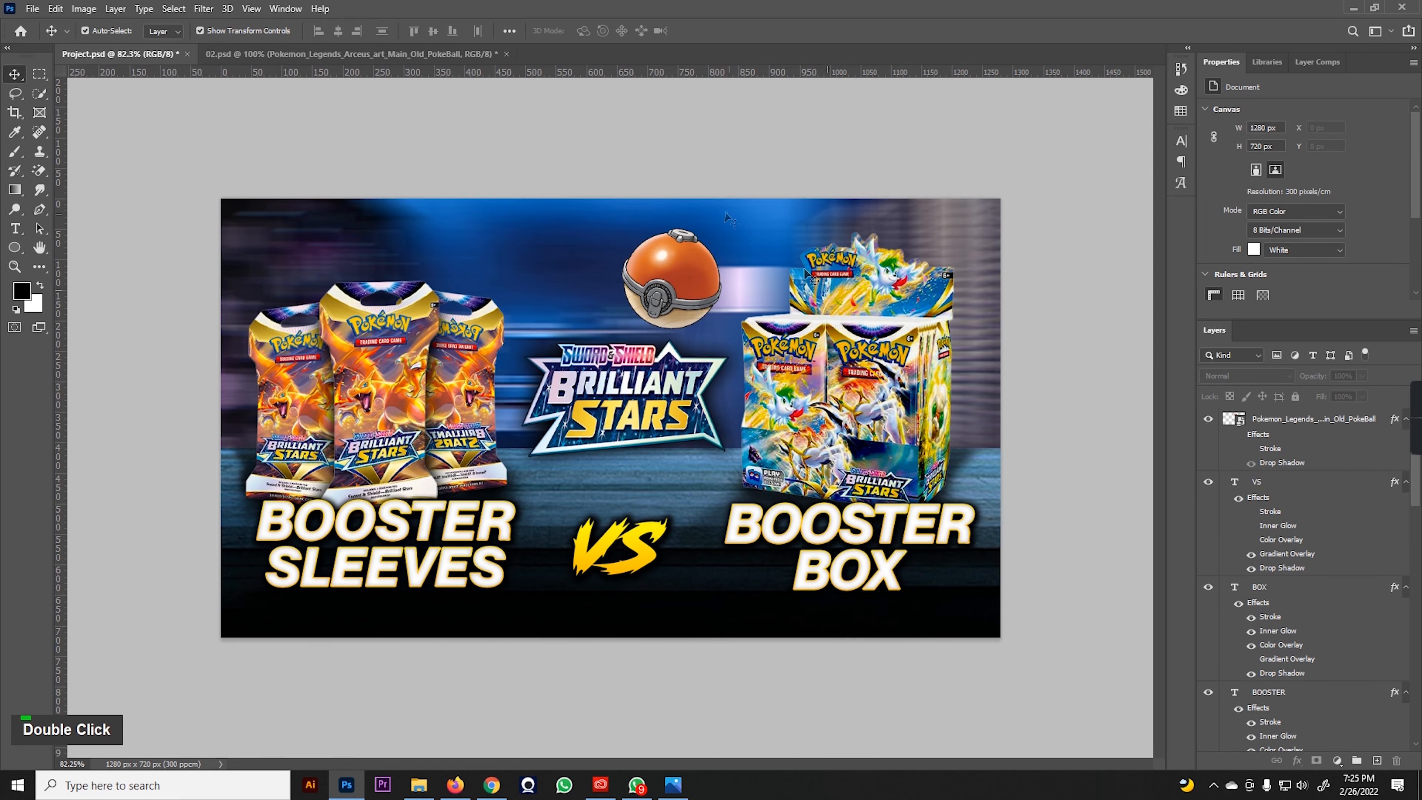
- Scale the Poké Ball down to about 45 px wide and place copies beside the lower corners of the sleeves and the box
alt+scroll(701, 309, up, 5)
alt+scroll(701, 309, down, 5)
alt+scroll(702, 309, down, 1)
drag(701, 310, 635, 421)
key(ctrl+z)
drag(582, 368, 491, 490)
key(Return)
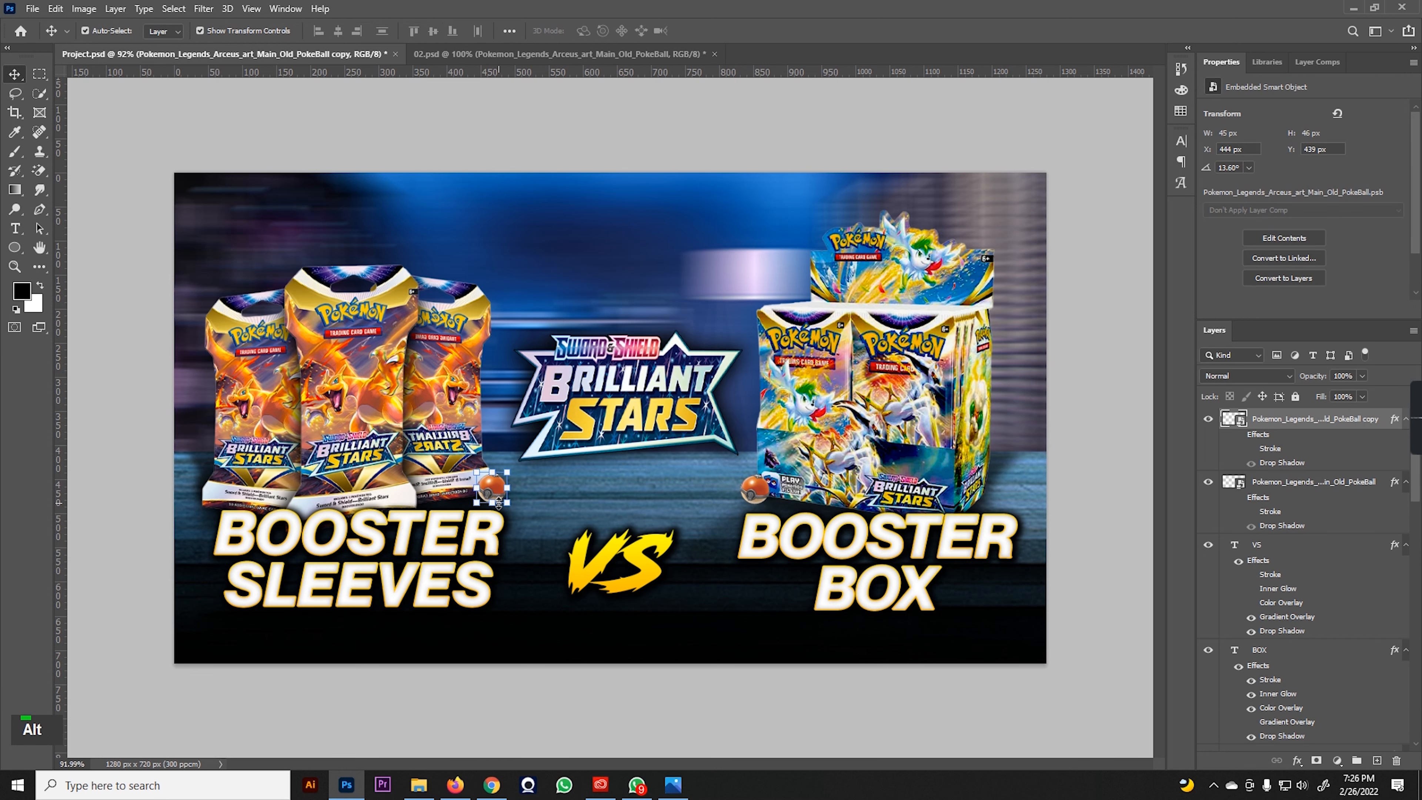
- Flip the Poké Ball beside the booster sleeves horizontally
key(ctrl+t)
right_click(491, 489)
click(555, 723)
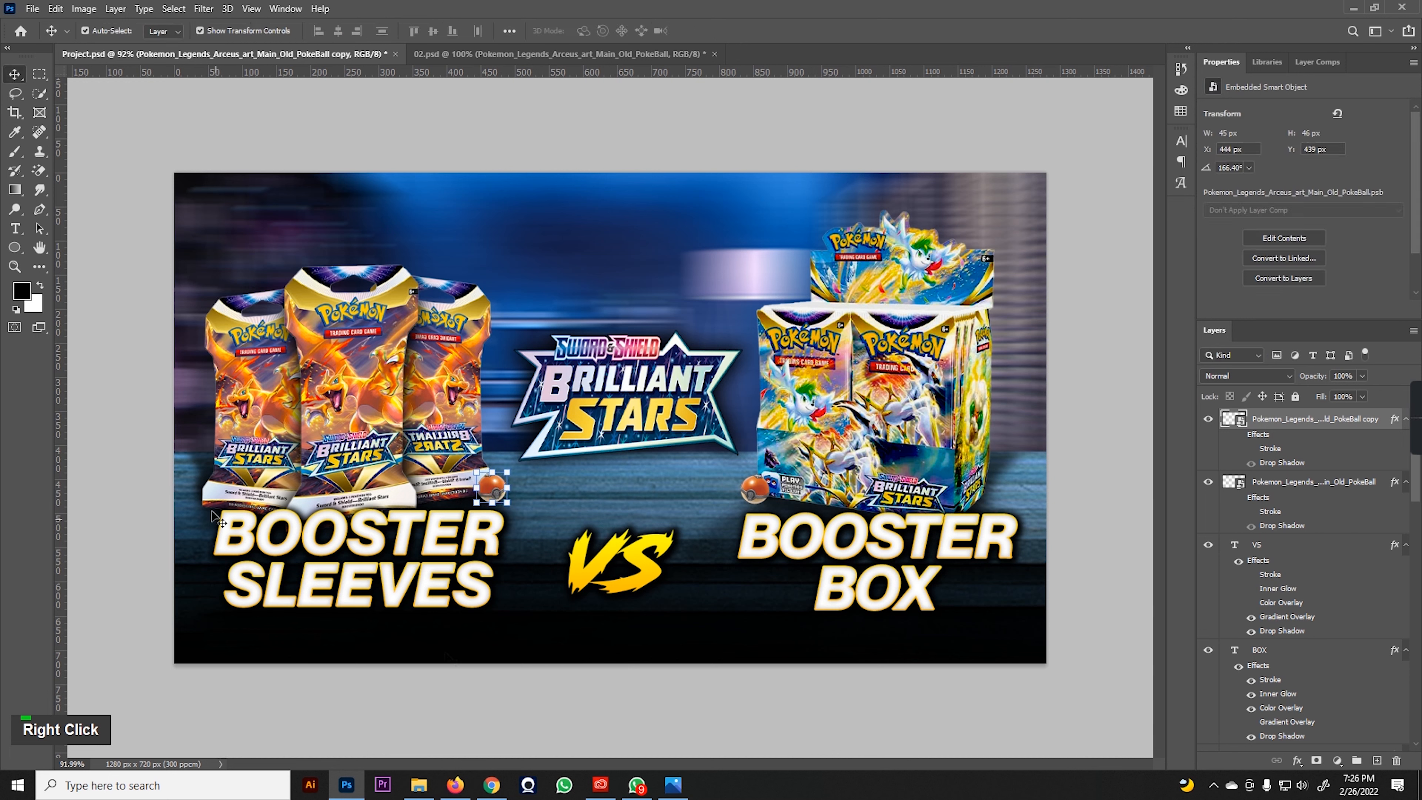
click(724, 605)
click(499, 493)
click(948, 690)
key(alt)
scroll(542, 473, up, 4)
click(450, 499)
shift+click(971, 521)
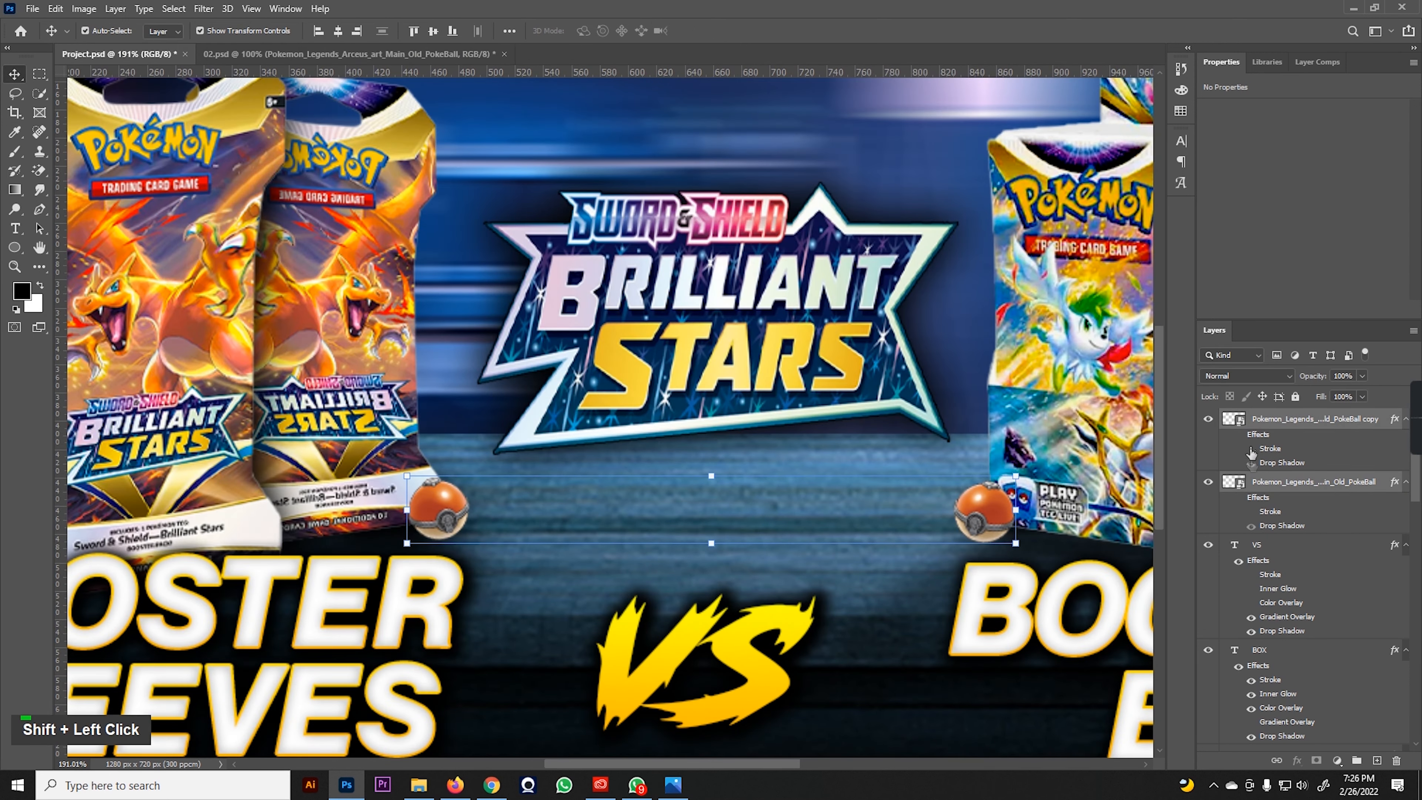
scroll(560, 475, down, 5)
click(1092, 381)
- Duplicate the Poké Ball several times and scatter the copies above the logo, the sleeves and the box
drag(514, 478, 711, 319)
drag(711, 319, 509, 239)
drag(510, 240, 307, 249)
drag(308, 250, 698, 240)
drag(699, 240, 930, 241)
mouse_move(929, 241)
mouse_down()
mouse_move(965, 358)
mouse_move(986, 353)
mouse_move(949, 238)
mouse_up()
key(Return)
click(927, 241)
key(Return)
- Vary the position, size and rotation of the Poké Ball copies around the top of the logo
click(695, 241)
drag(506, 244, 576, 253)
click(550, 319)
drag(567, 337, 535, 339)
key(Return)
click(708, 320)
drag(724, 335, 718, 339)
key(Return)
- Reposition and resize the Poké Ball copies above the booster sleeves
drag(397, 274, 453, 287)
click(303, 252)
drag(316, 264, 336, 278)
key(Return)
mouse_move(448, 285)
mouse_down()
mouse_move(446, 259)
mouse_move(466, 270)
mouse_up()
key(Return)
- Fine-tune the size and rotation of the Poké Ball copies at the top centre and just above the logo
click(576, 252)
click(549, 319)
click(694, 242)
drag(695, 228, 696, 223)
key(Return)
click(708, 318)
drag(708, 331, 708, 348)
key(Return)
- Transform the Poké Ball copies above and beside the booster box, making the one at the canvas edge about 55 px wide
click(927, 242)
drag(937, 244, 949, 250)
click(960, 362)
drag(961, 370, 962, 375)
key(Return)
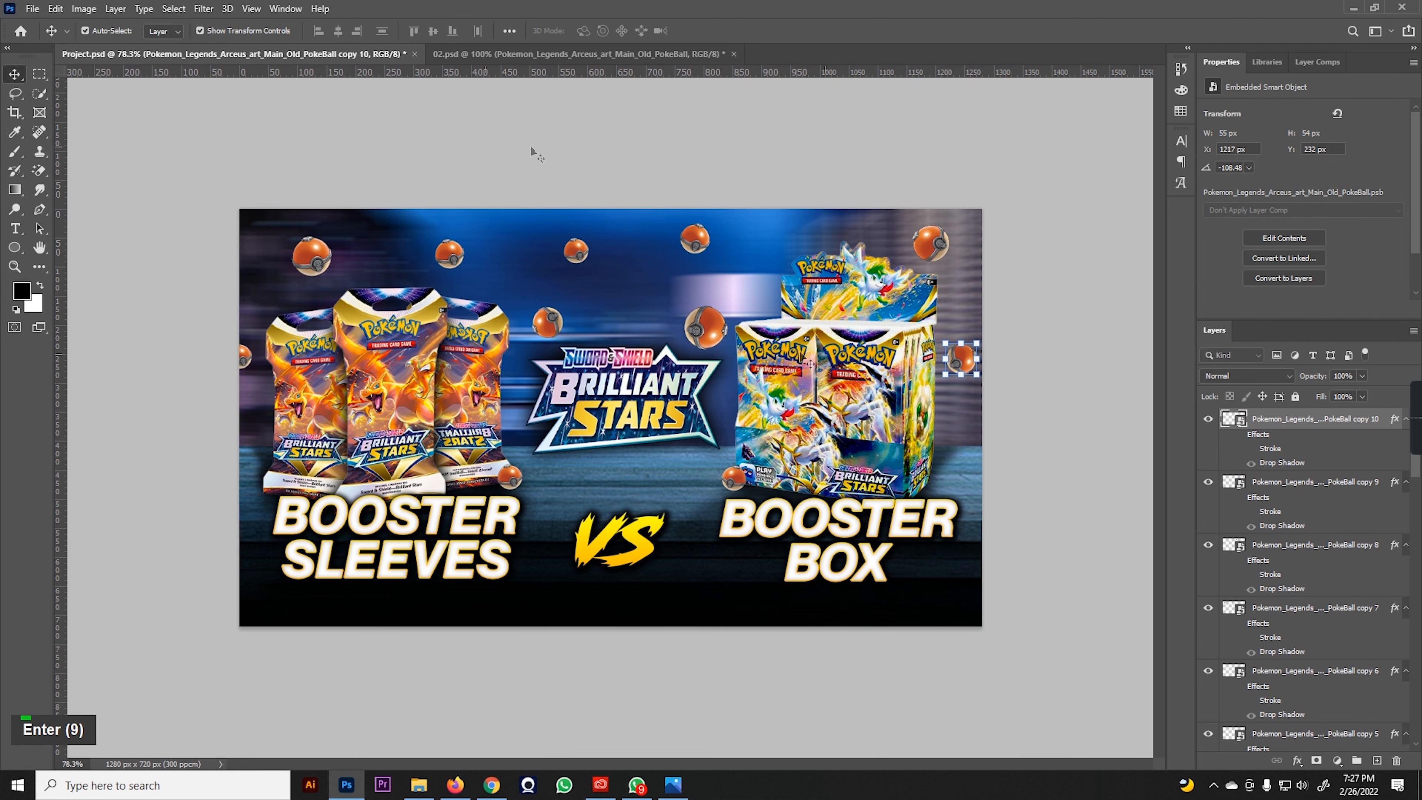
- Group all the scattered Poké Ball copies and convert the group to a smart object
scroll(1321, 524, down, 10)
scroll(1305, 495, up, 2)
click(1299, 420)
scroll(1269, 446, up, 9)
shift+click(1285, 426)
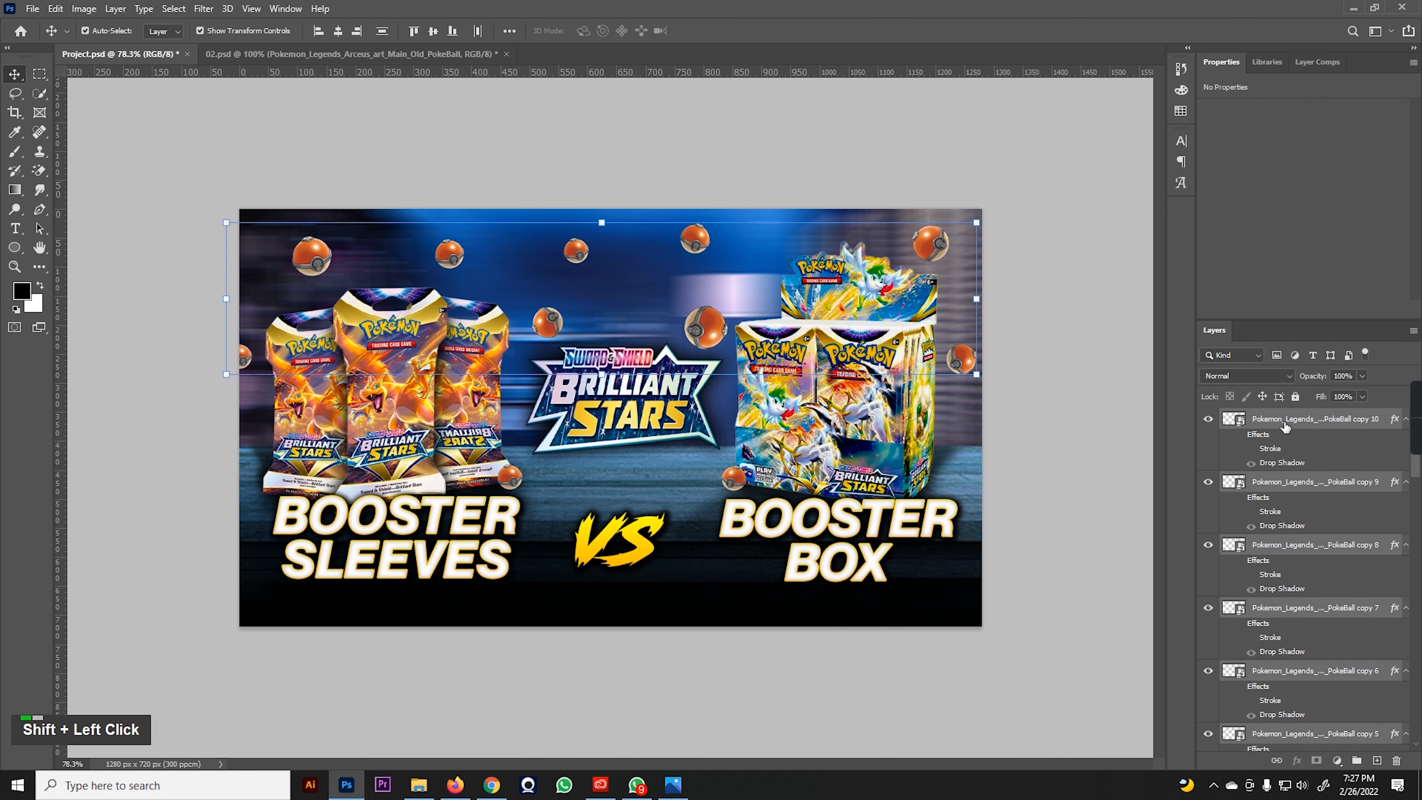
key(ctrl+g)
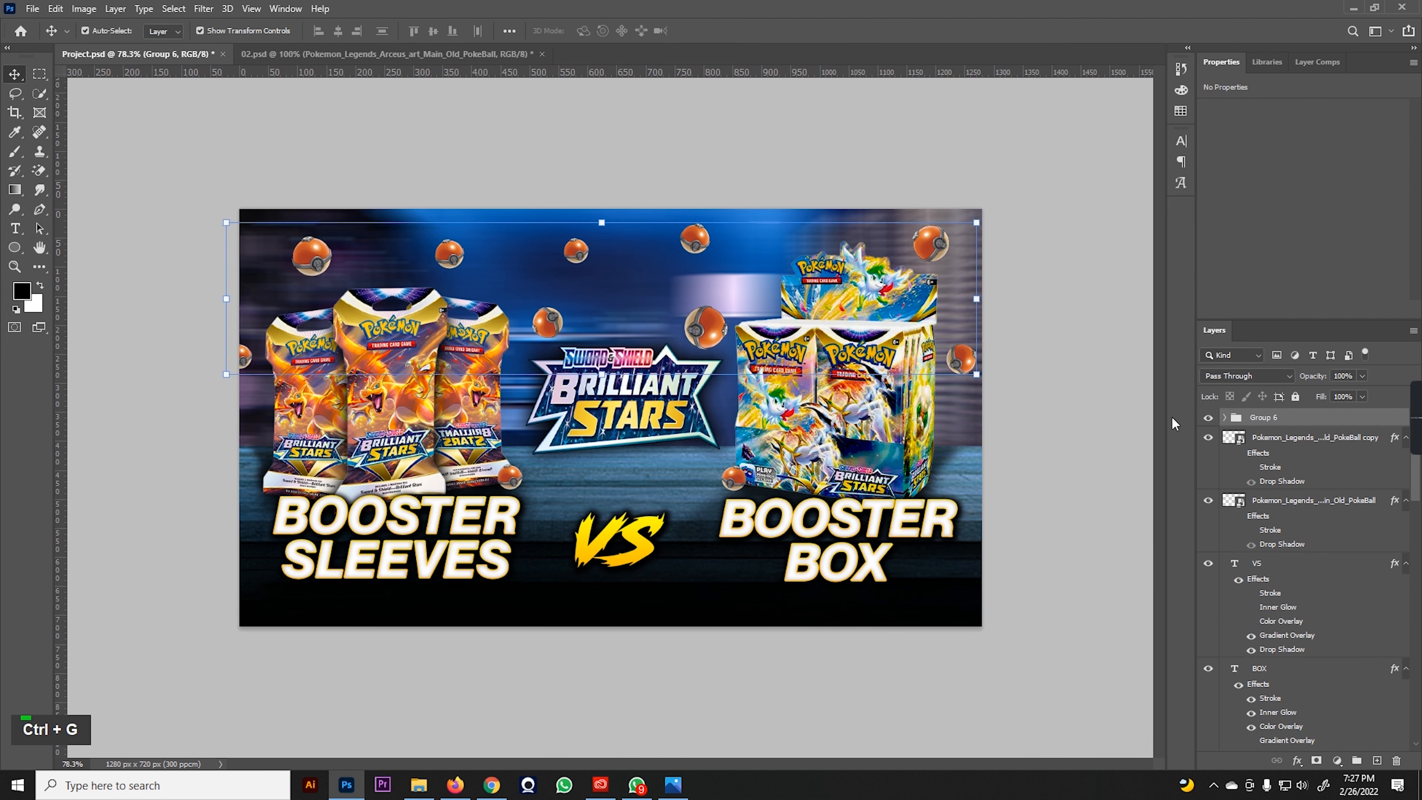
click(203, 8)
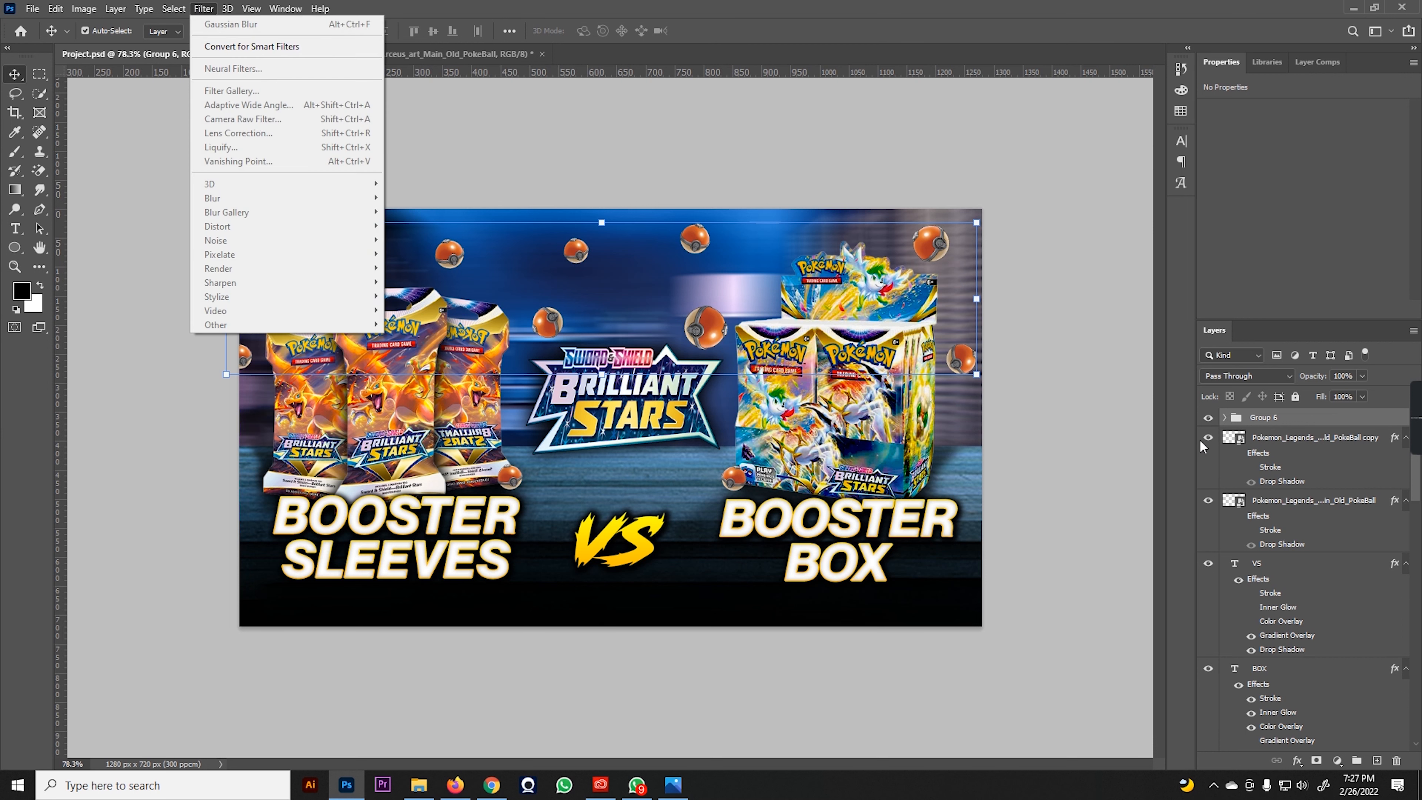
right_click(1260, 423)
click(1288, 361)
- Apply a Motion Blur with angle 0° and distance 39 pixels to the scattered Poké Balls
click(205, 9)
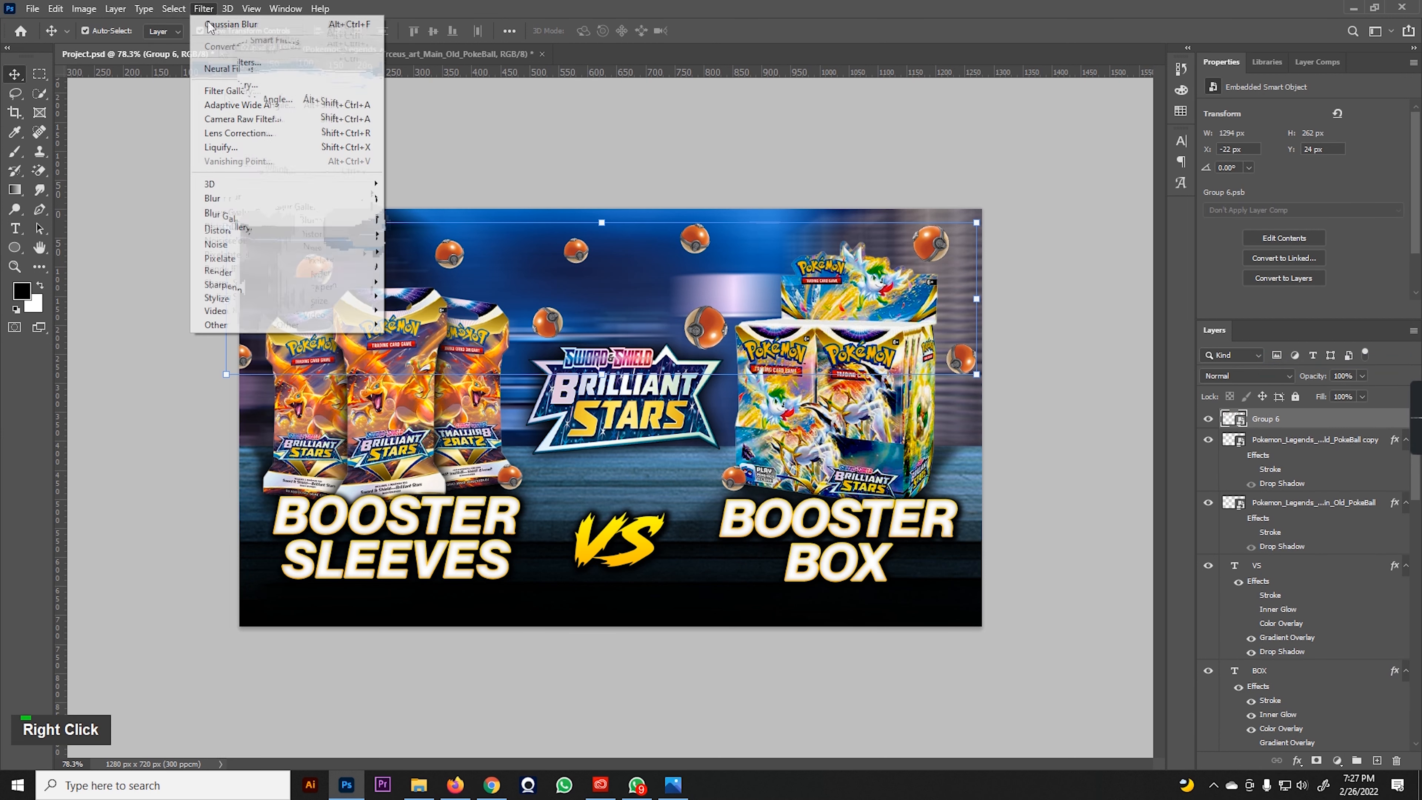
mouse_move(358, 198)
click(422, 281)
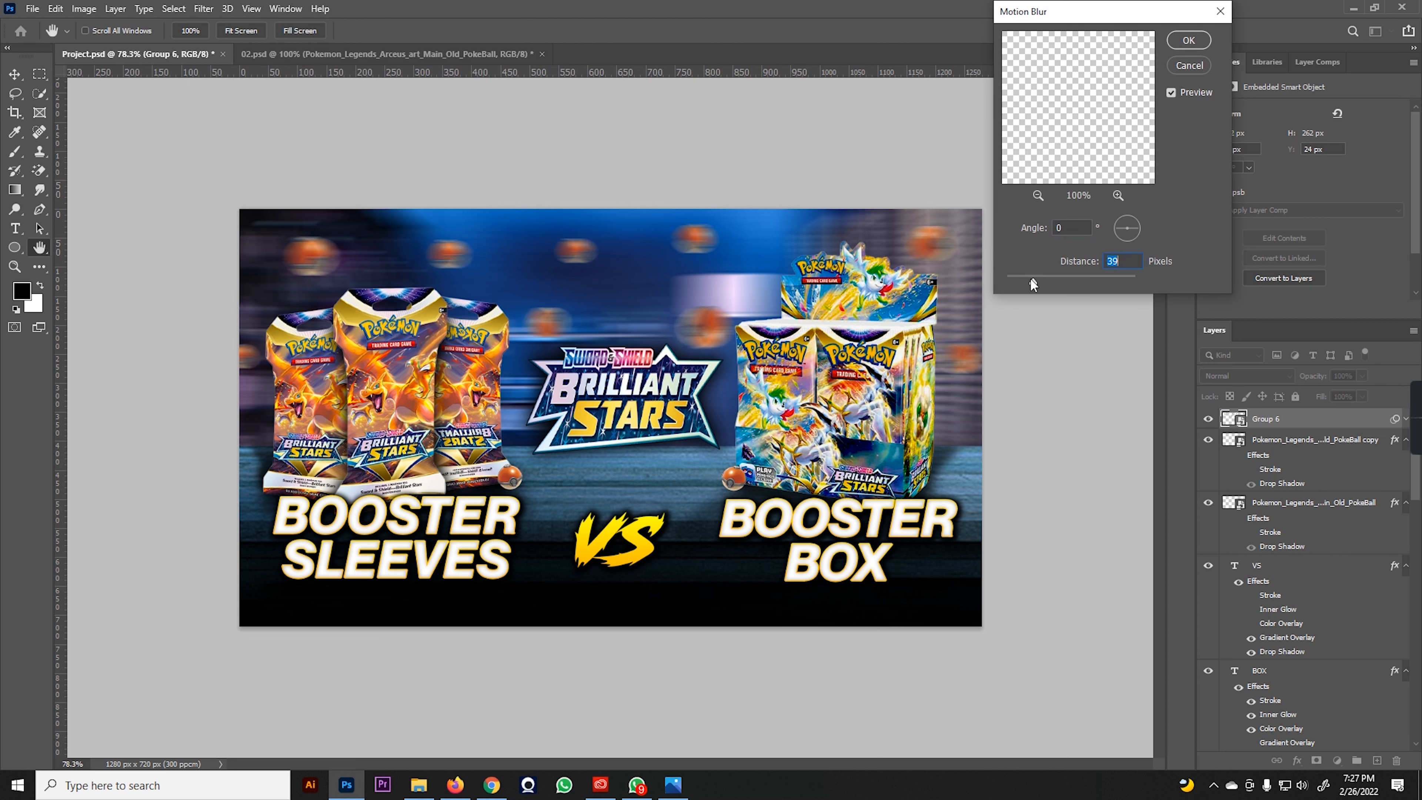
key(Return)
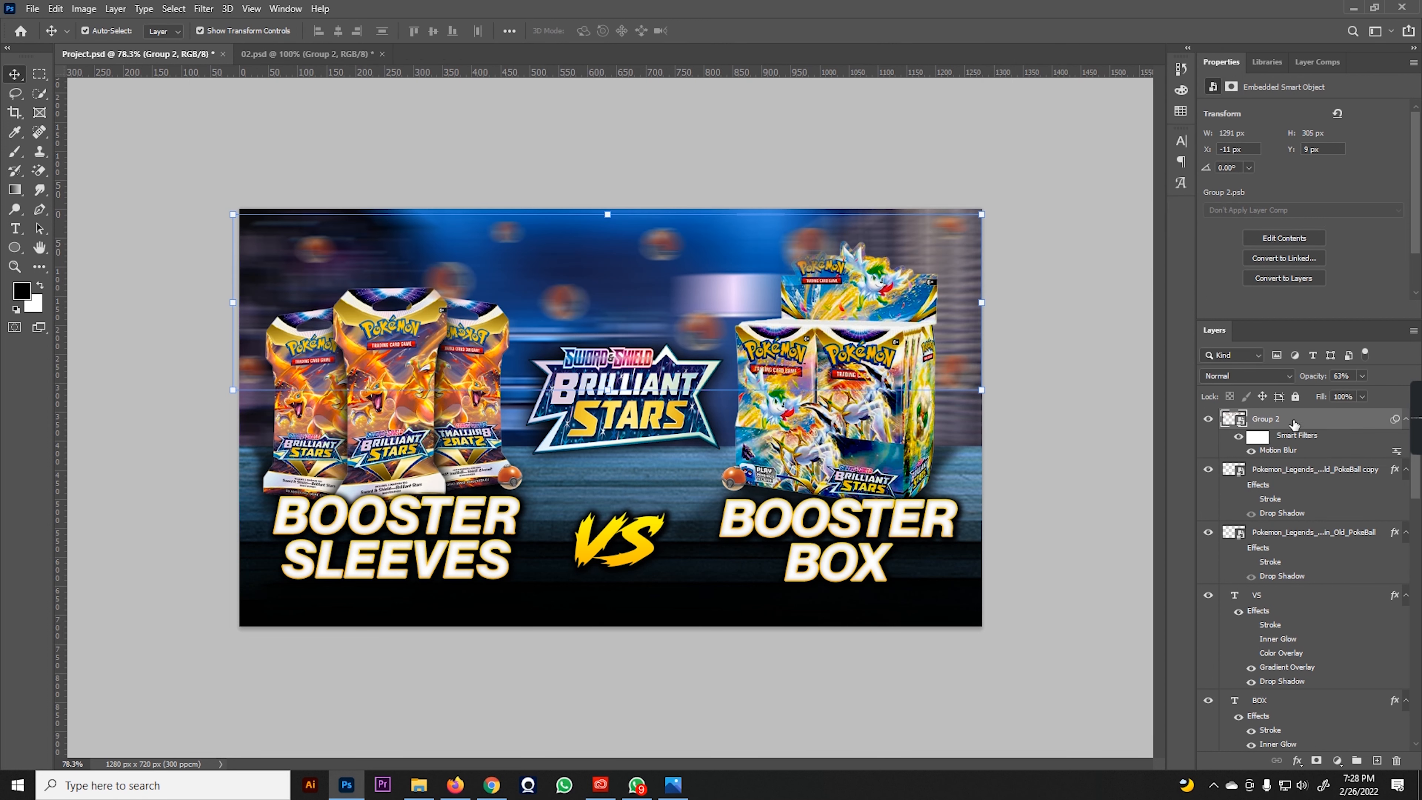
- Move the blurred Poké Balls layer down the layer stack so it sits behind the products, logo and captions
drag(1295, 425, 1336, 676)
scroll(1337, 677, down, 6)
scroll(1332, 661, up, 3)
drag(1304, 525, 1343, 732)
scroll(1308, 609, down, 2)
scroll(1318, 634, up, 2)
scroll(1315, 637, down, 4)
scroll(1314, 638, down, 3)
scroll(1305, 479, up, 1)
click(1209, 511)
click(1209, 511)
scroll(1344, 710, down, 3)
drag(1314, 517, 1328, 715)
scroll(1305, 599, down, 2)
click(1111, 575)
scroll(568, 442, up, 5)
click(474, 498)
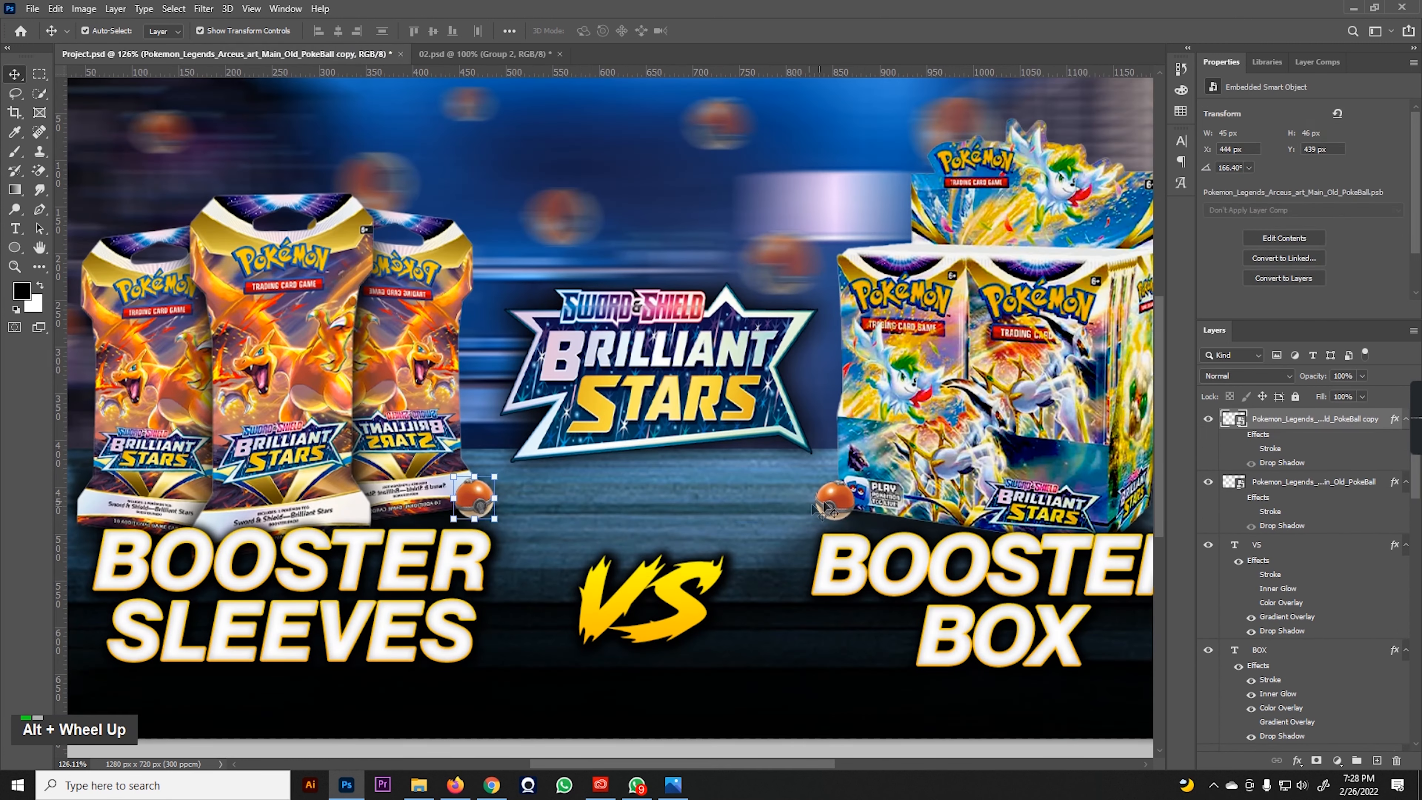
shift+click(824, 506)
scroll(778, 677, down, 2)
click(778, 676)
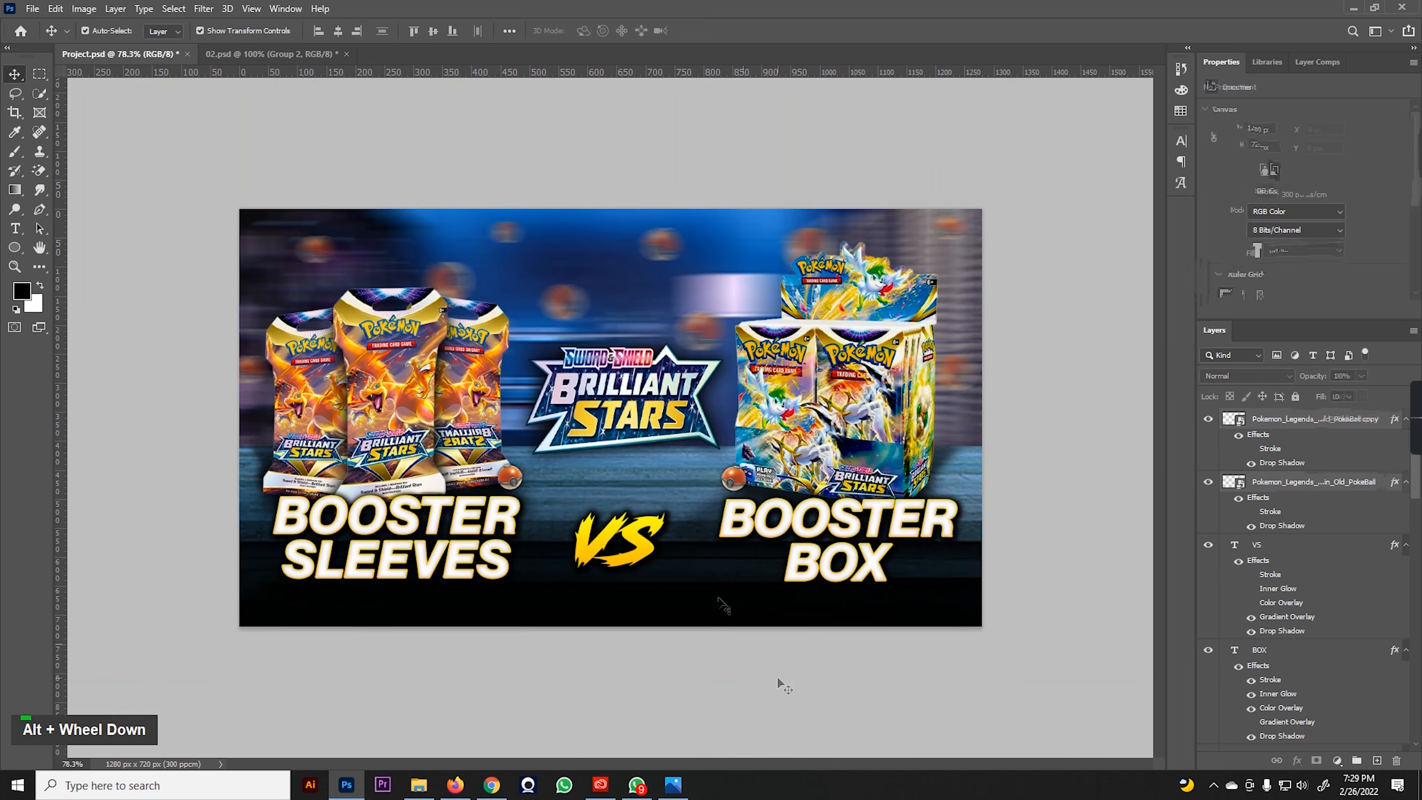
scroll(489, 532, up, 5)
scroll(699, 690, down, 4)
- Rasterize the UNPACK sticker layer and remove its white background and leftover shadow with the Magic Eraser
right_click(1302, 419)
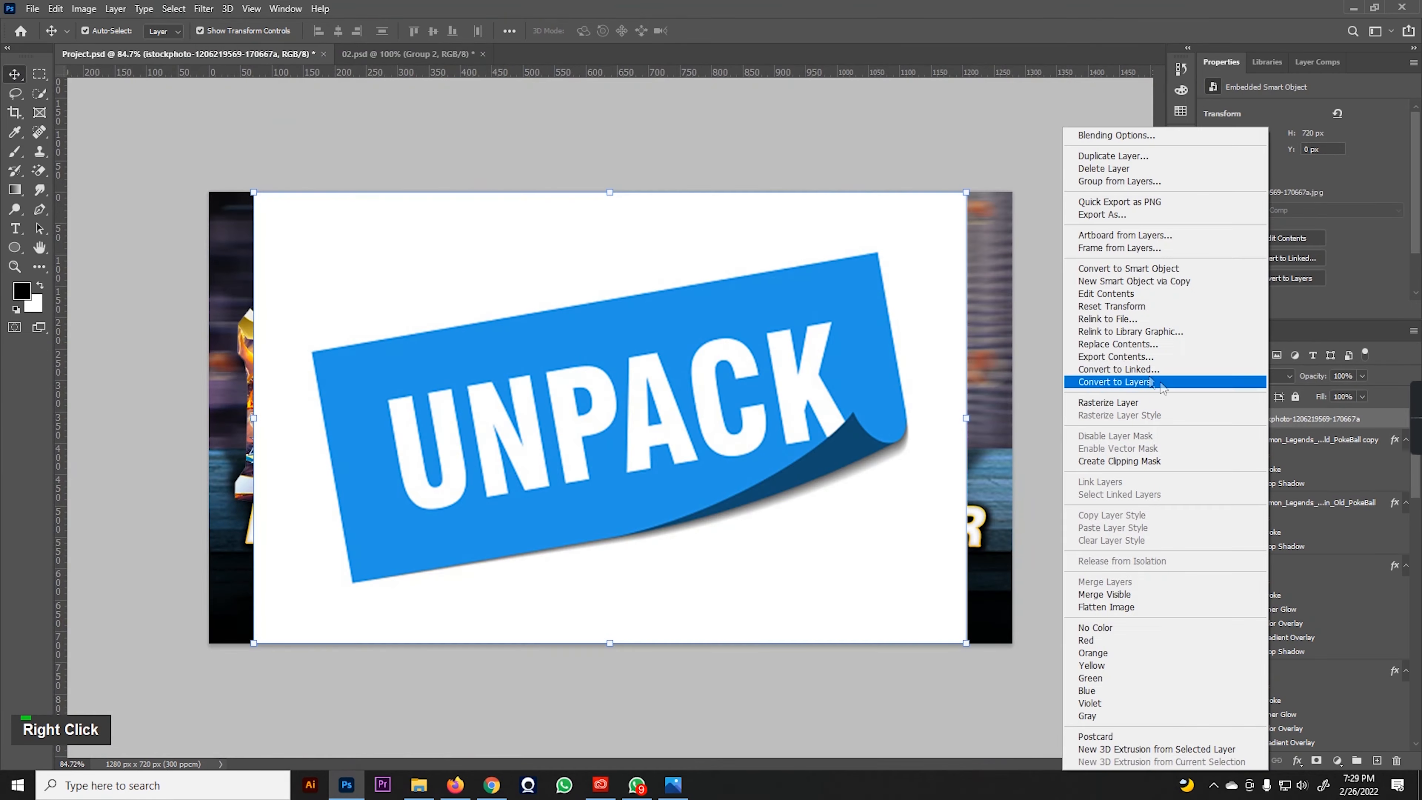
click(1148, 407)
click(38, 171)
click(366, 242)
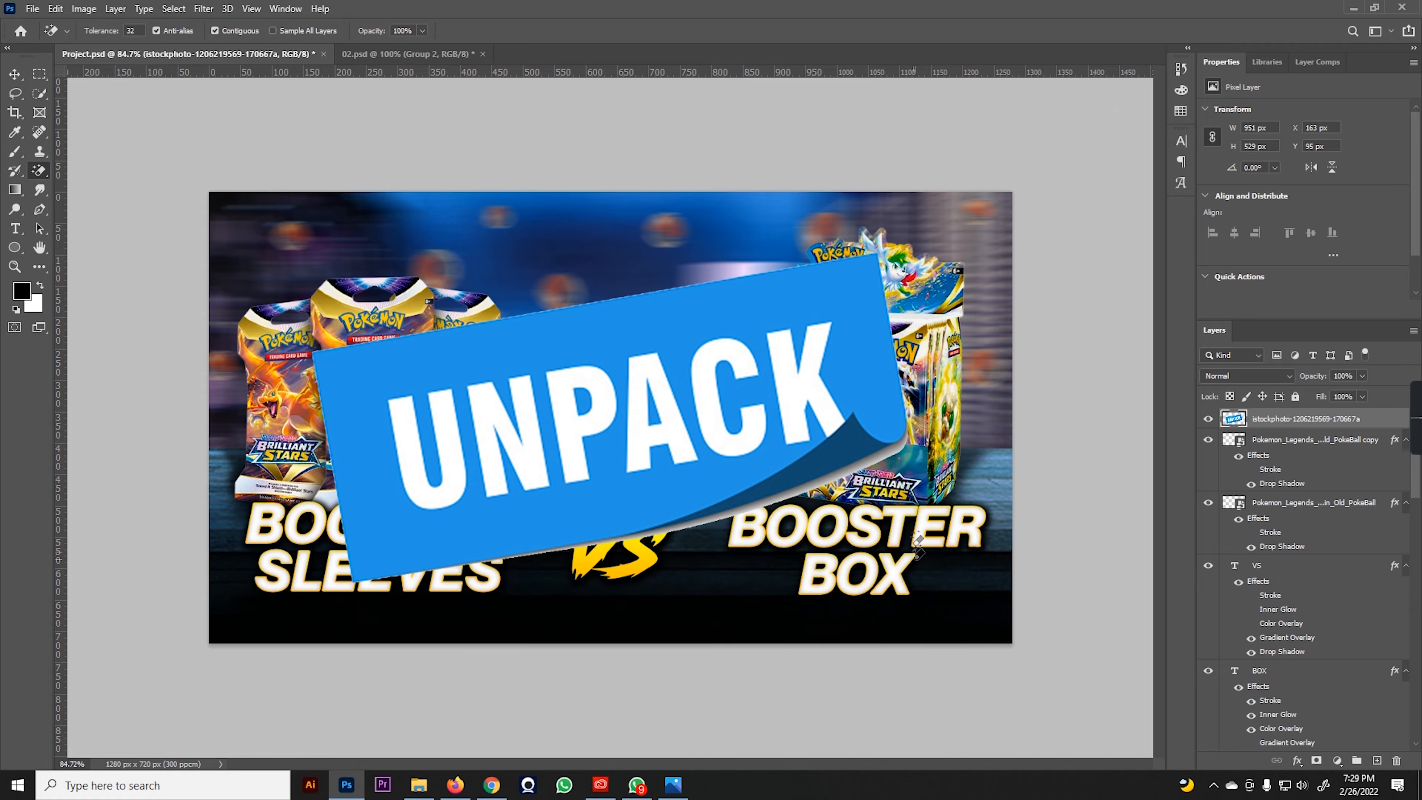
scroll(901, 494, up, 5)
click(899, 491)
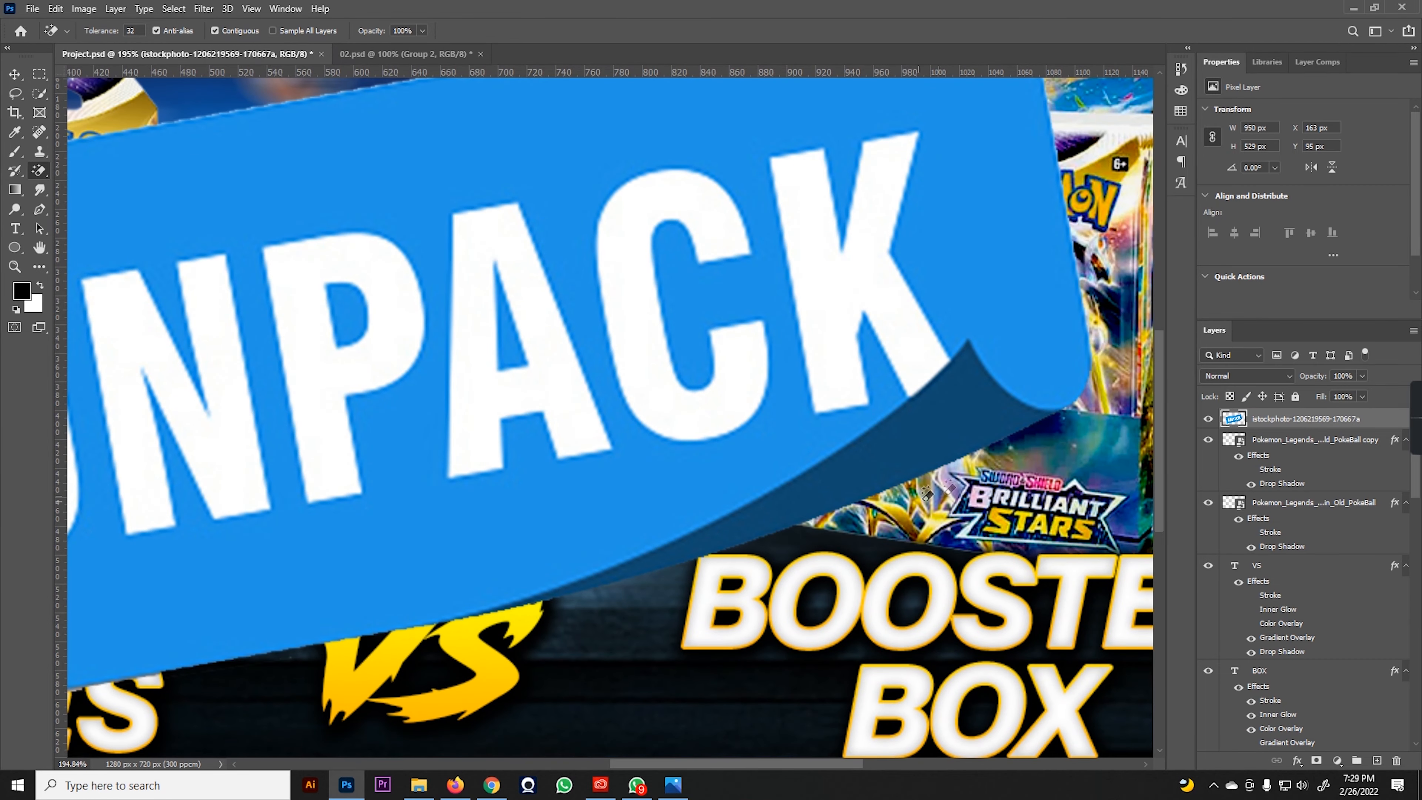
- Scale down the UNPACK sticker and place it at the booster box's lower corner beside the Poké Ball
scroll(801, 499, down, 4)
click(14, 74)
drag(946, 238, 997, 352)
drag(642, 349, 854, 468)
key(Return)
key(Delete)
key(Return)
- Fit a smaller copy of the UNPACK sticker beside the Poké Ball at the sleeves' lower corner
click(449, 495)
drag(436, 477, 444, 497)
key(Return)
- Group both UNPACK stickers and recolour them red with a clipped Hue/Saturation adjustment at hue +150
shift+click(754, 518)
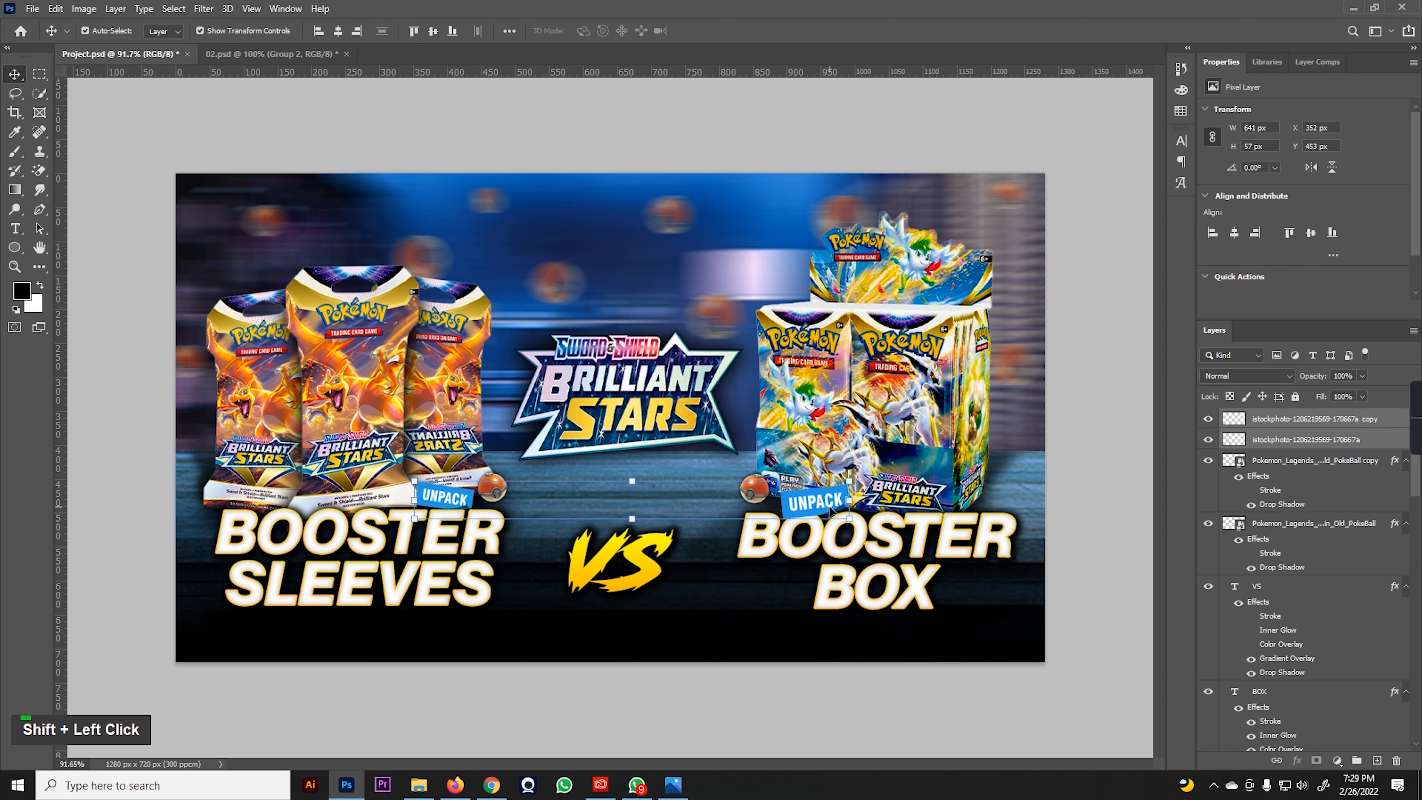
key(ctrl+g)
click(1337, 761)
click(1340, 617)
click(1309, 310)
drag(1304, 167, 1390, 168)
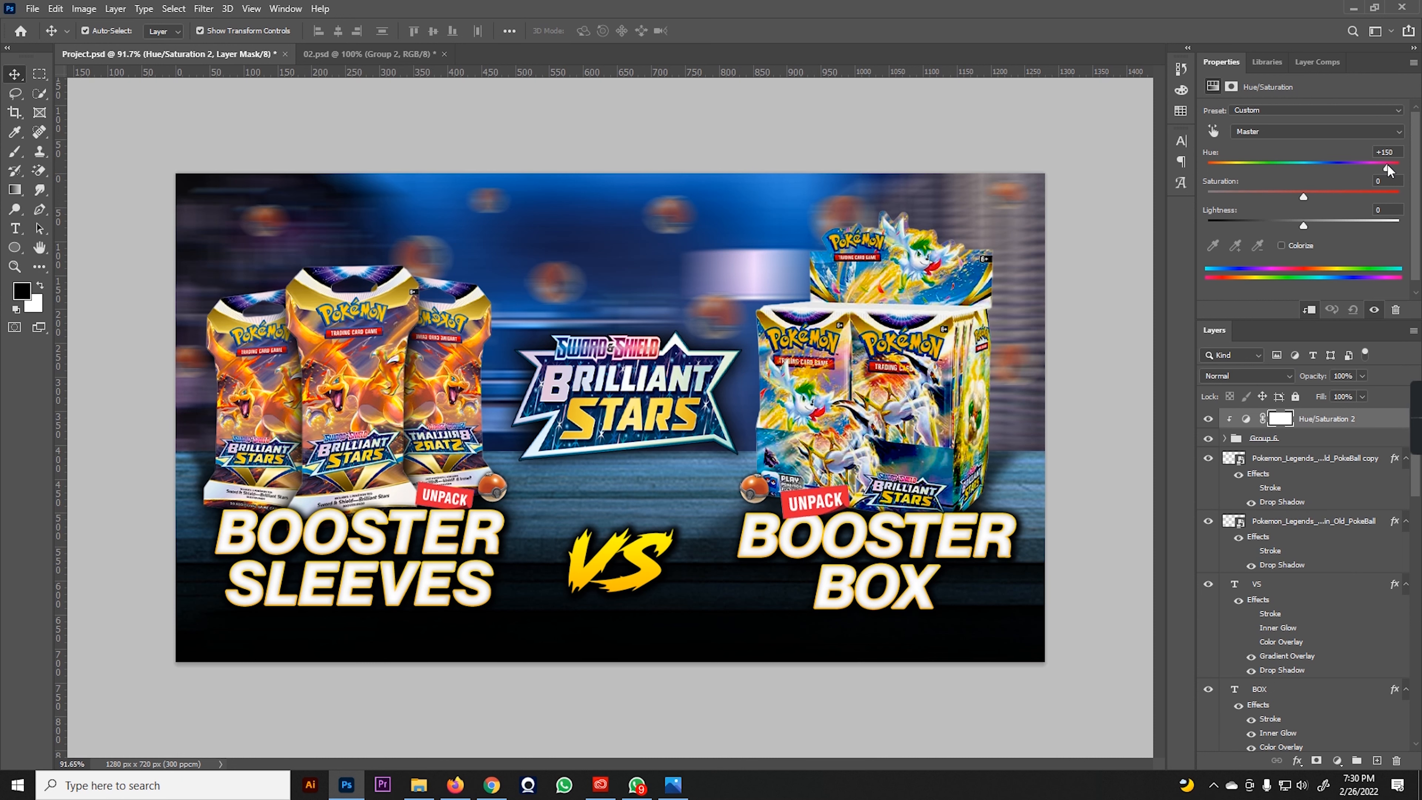
click(1095, 486)
alt+scroll(1059, 479, down, 2)
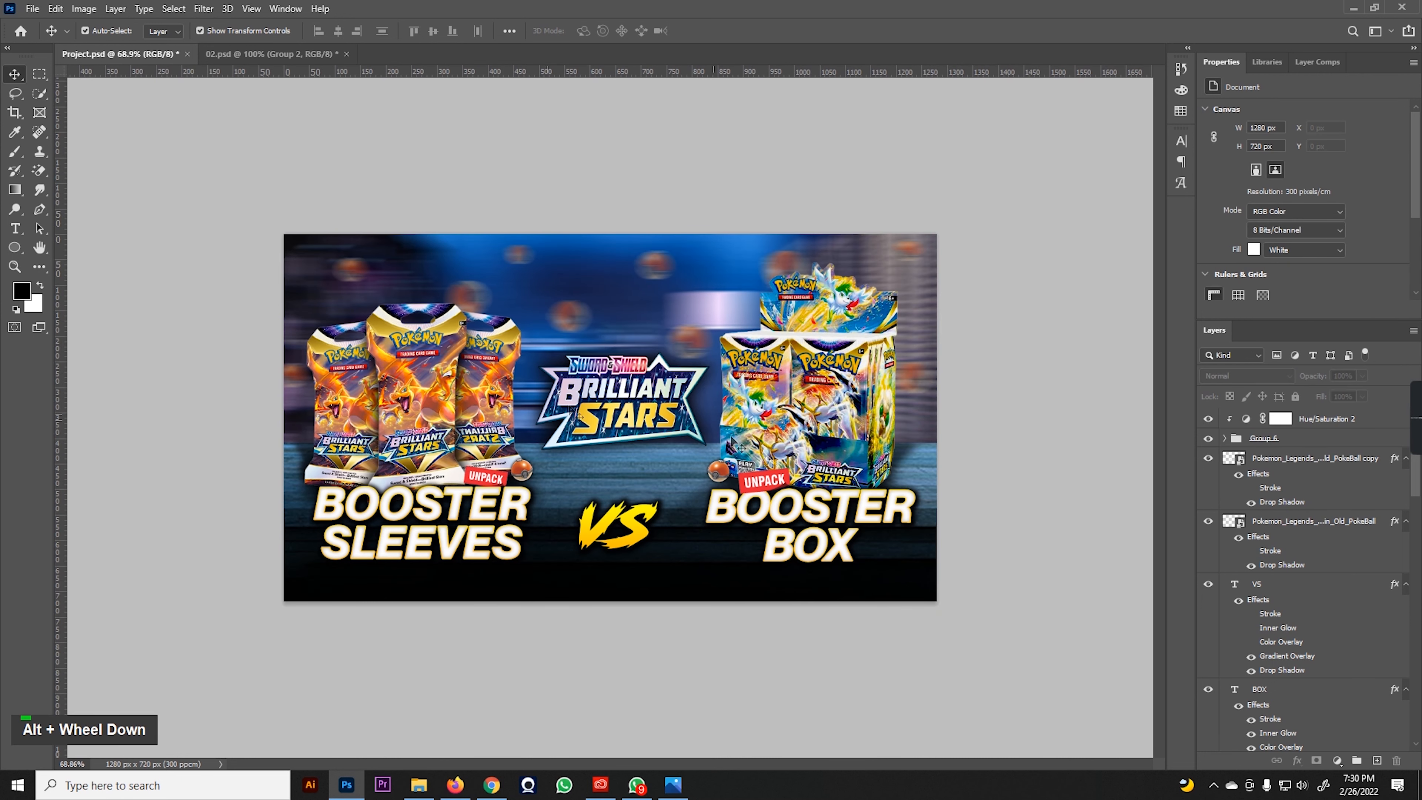
- Place the PARTICLES (50) image over the whole canvas and set its blending mode to Linear Dodge (Add)
double_click(567, 583)
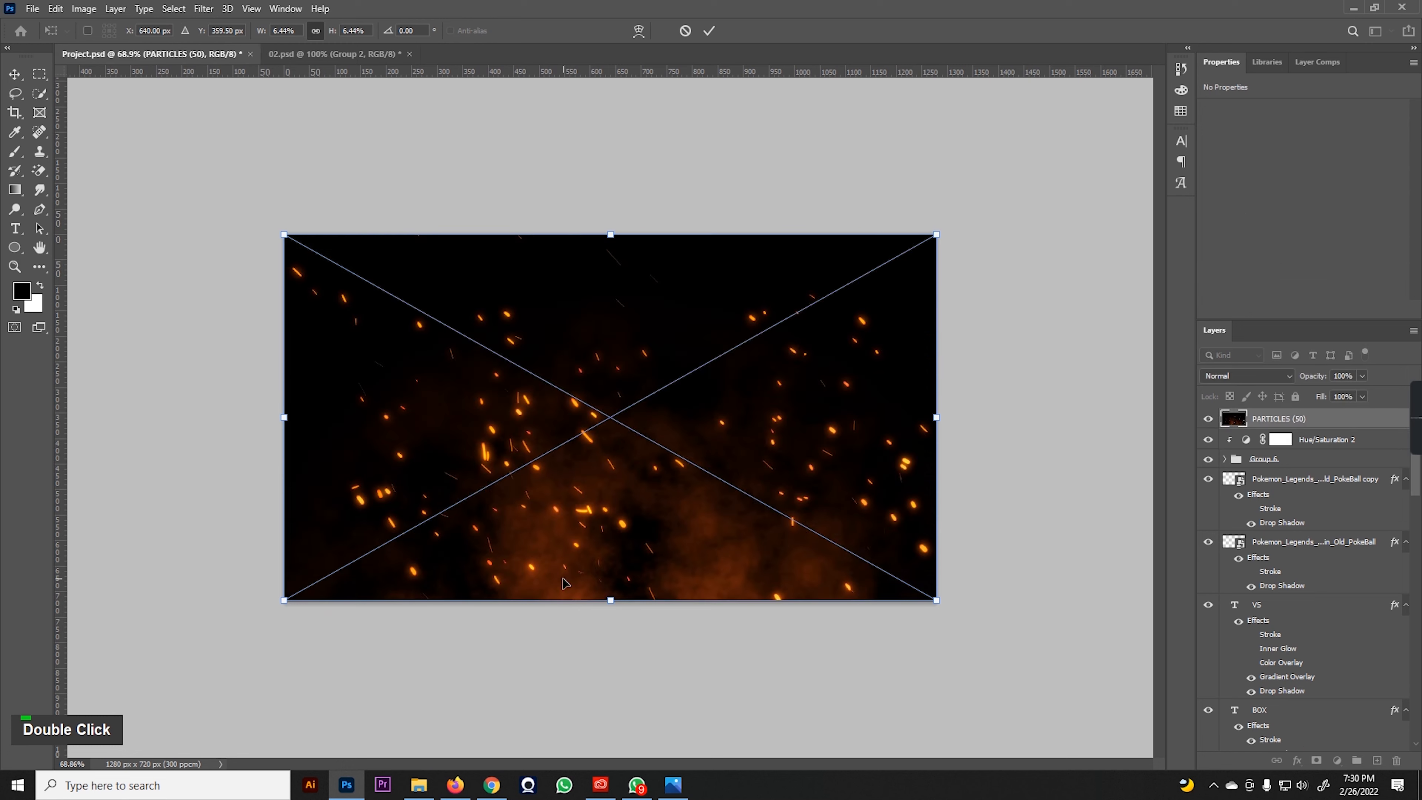
key(Return)
scroll(1352, 449, up, 1)
click(1247, 375)
click(1249, 524)
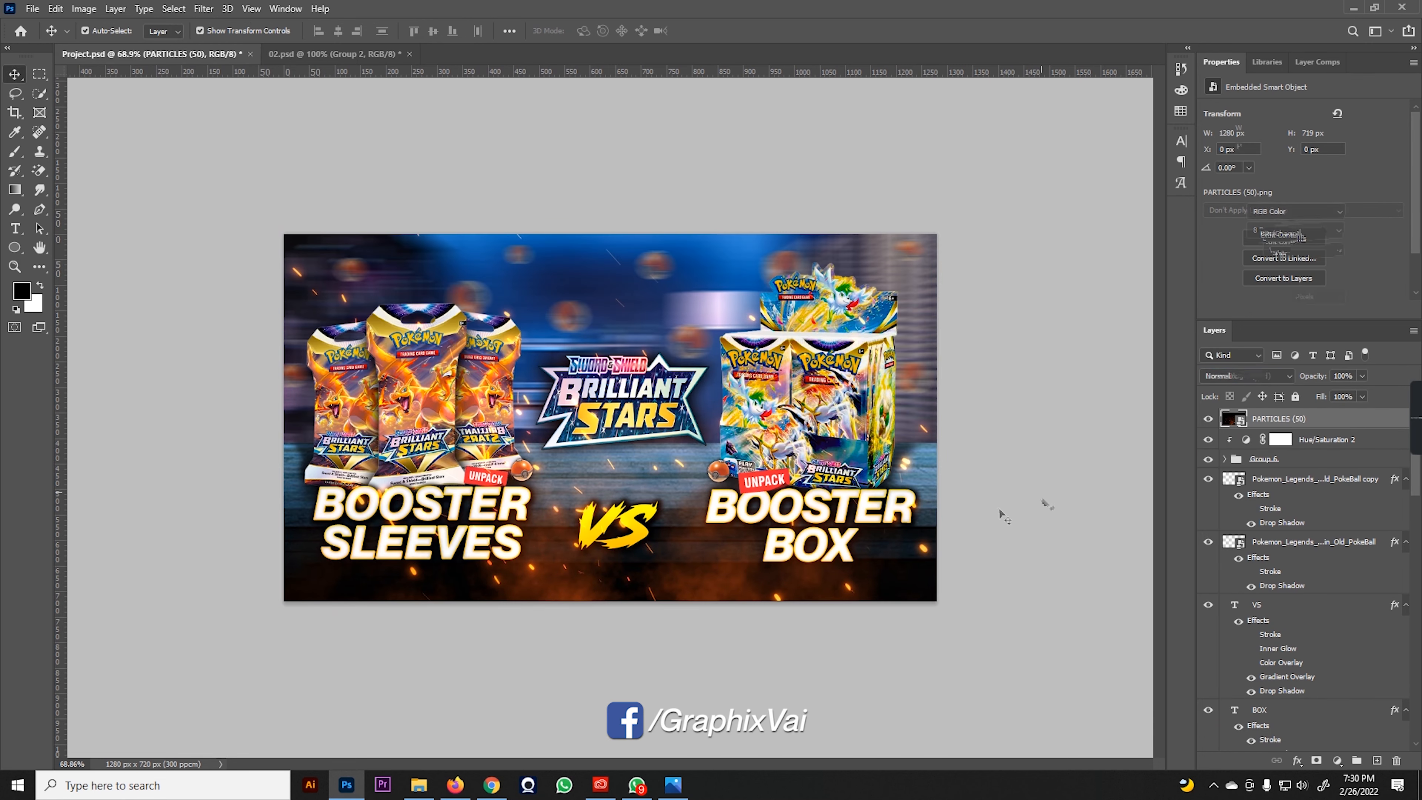
alt+scroll(537, 602, up, 1)
alt+scroll(605, 613, down, 1)
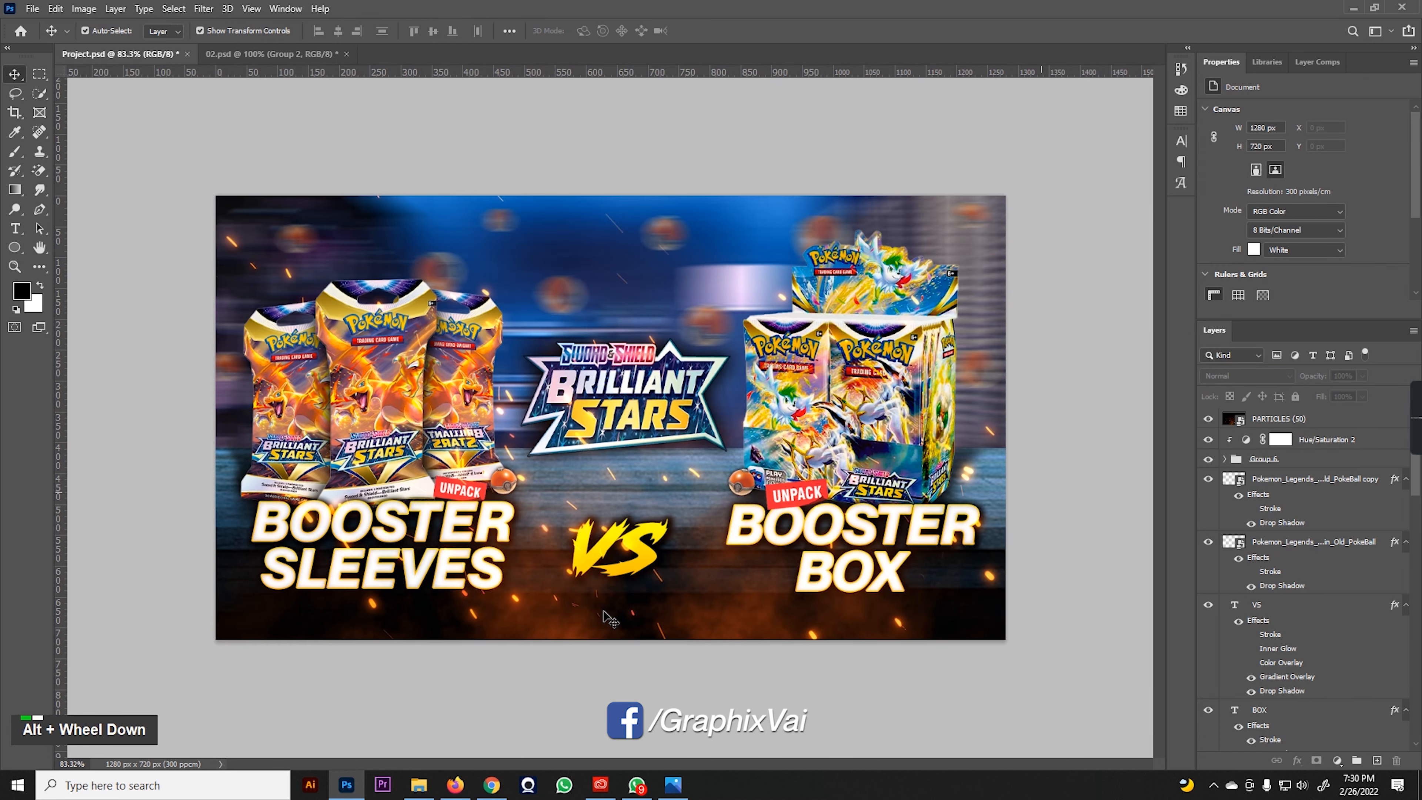
- Recolour the particles cyan with a clipped Hue/Saturation adjustment at hue +165
ctrl+click(722, 630)
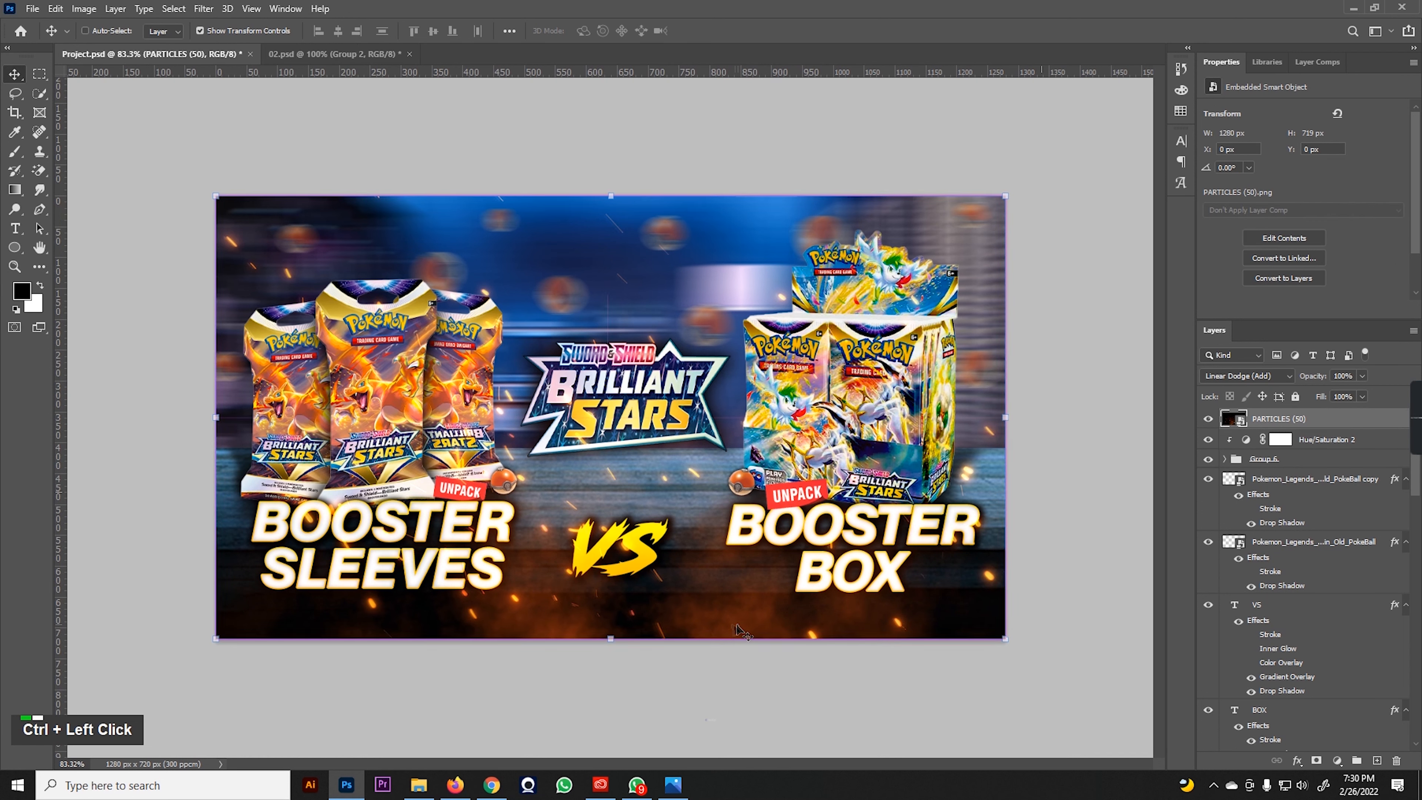
click(1337, 760)
click(1310, 614)
click(1309, 309)
drag(1314, 170, 1396, 178)
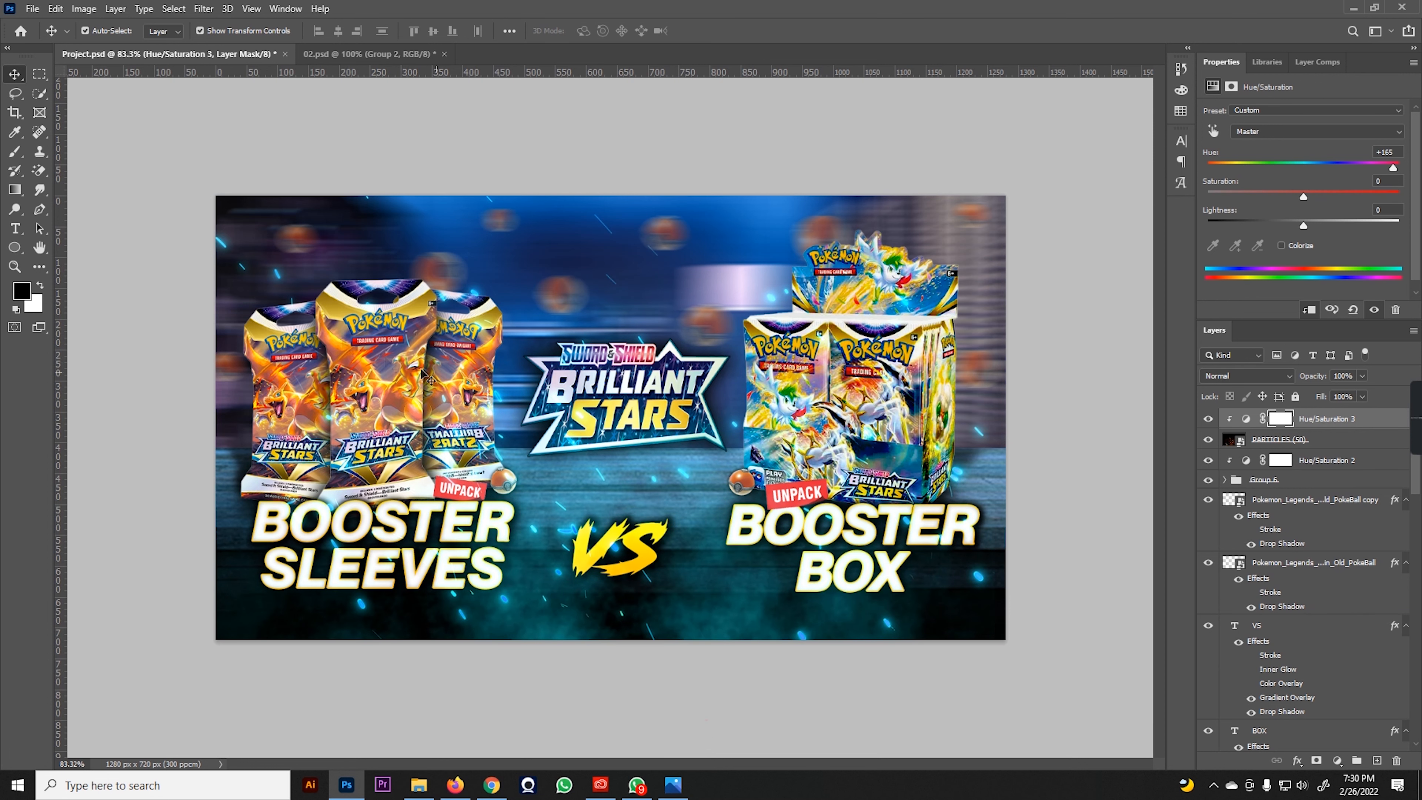
- Mask the PARTICLES (50) layer and fade the particles over the upper and middle artwork with a large soft black brush at 39% opacity
click(1268, 443)
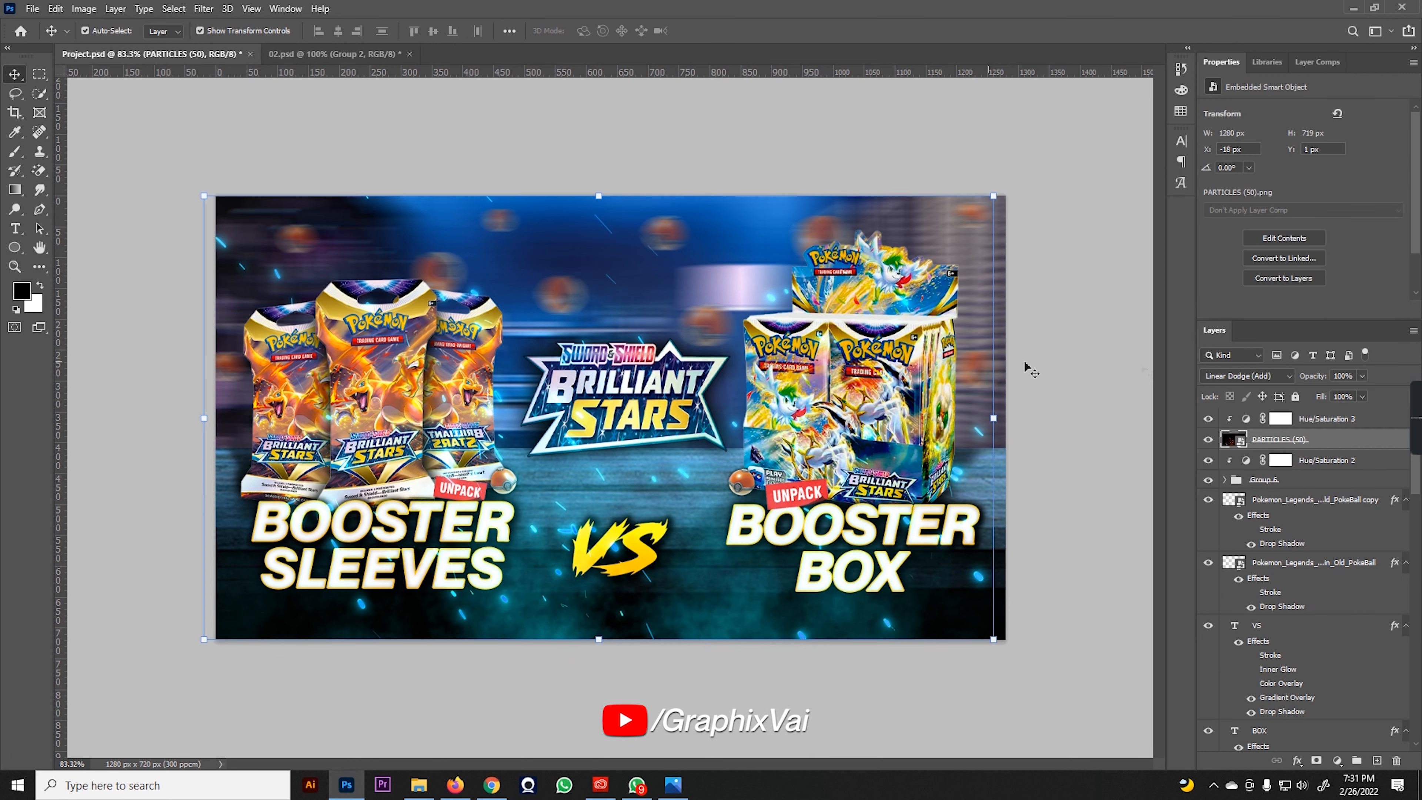
click(1317, 761)
alt+scroll(610, 418, down, 3)
key(b)
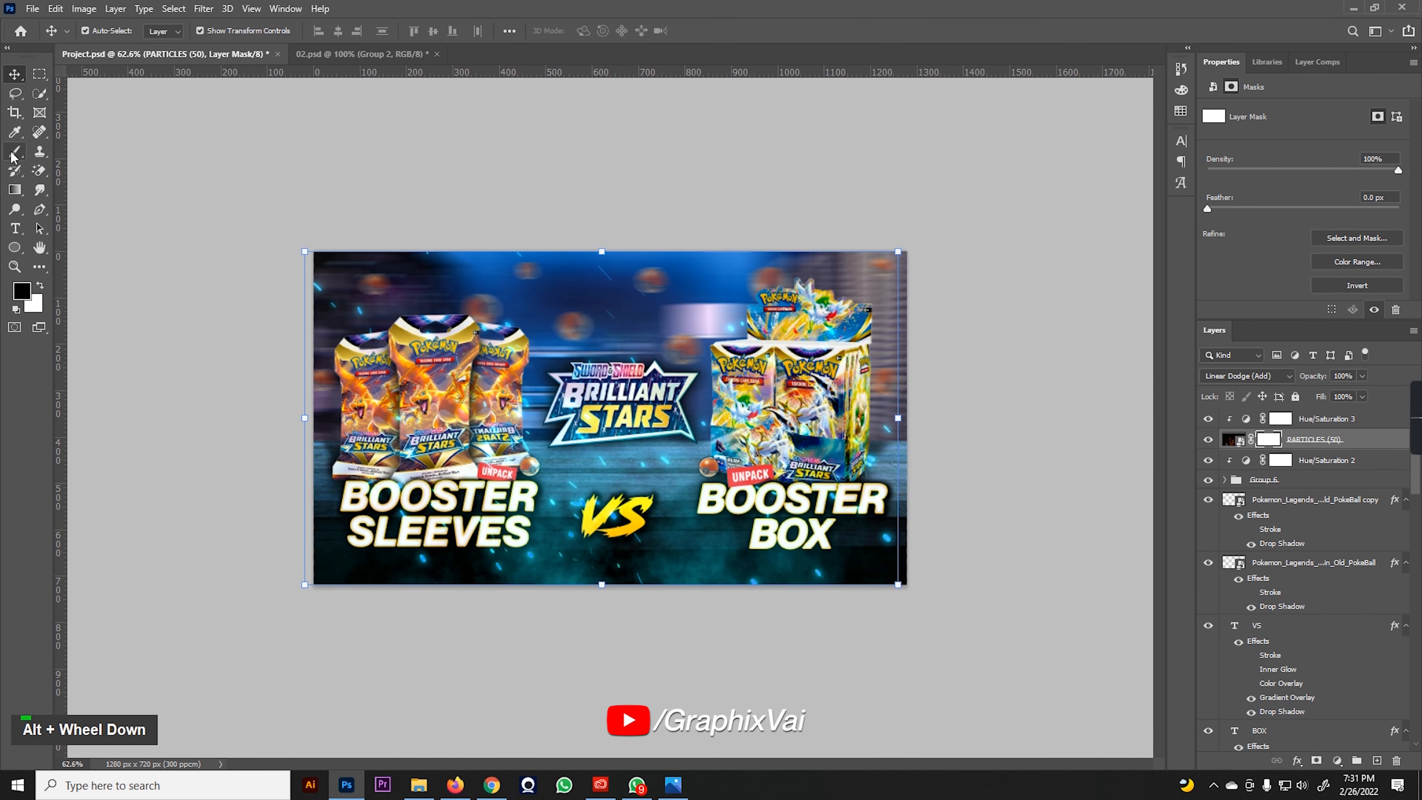
key(bracketright)
key(bracketright)
key(bracketright)
key(bracketright)
key(bracketright)
key(bracketright)
key(bracketright)
key(bracketright)
key(bracketright)
key(bracketright)
key(bracketright)
key(bracketright)
key(bracketright)
key(bracketright)
key(bracketright)
key(bracketright)
key(bracketright)
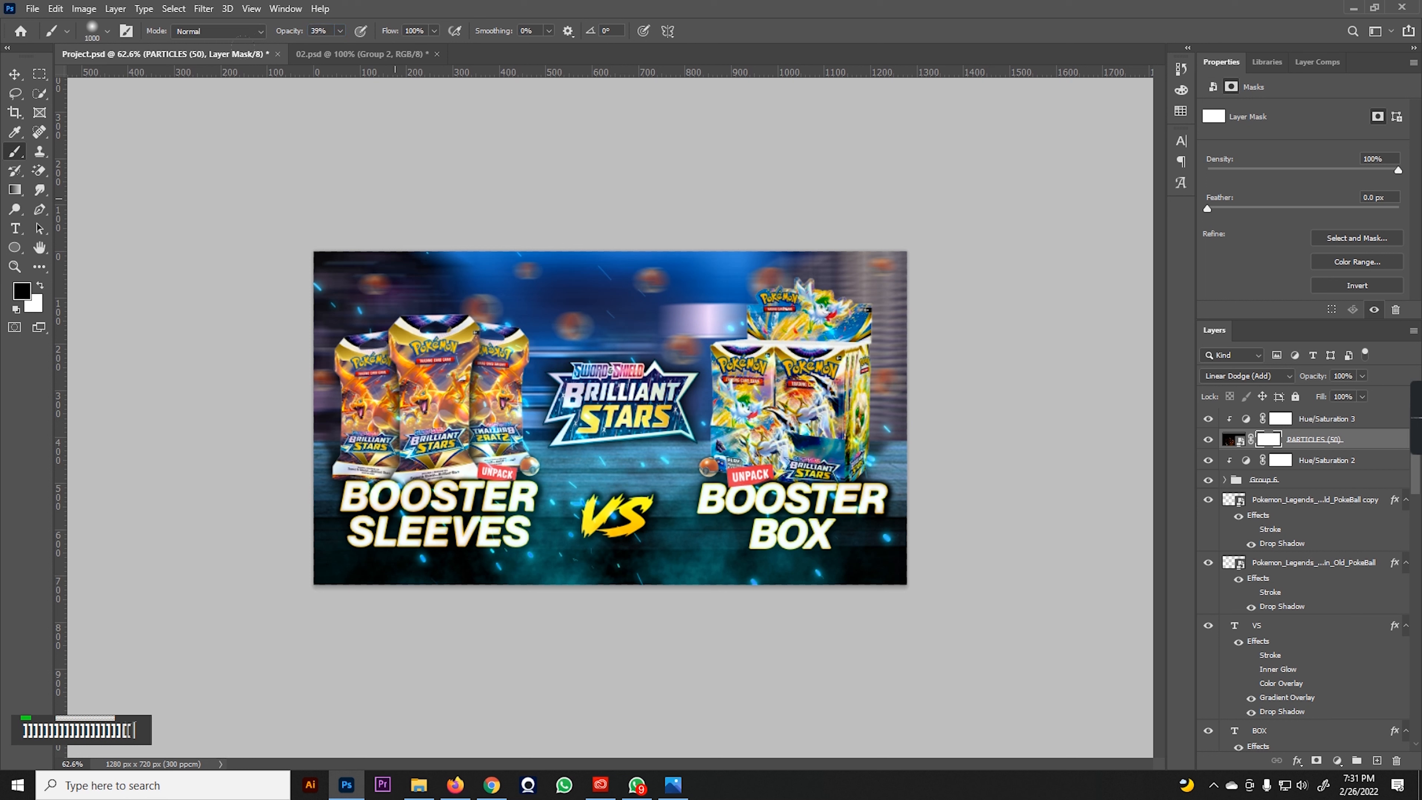
click(404, 303)
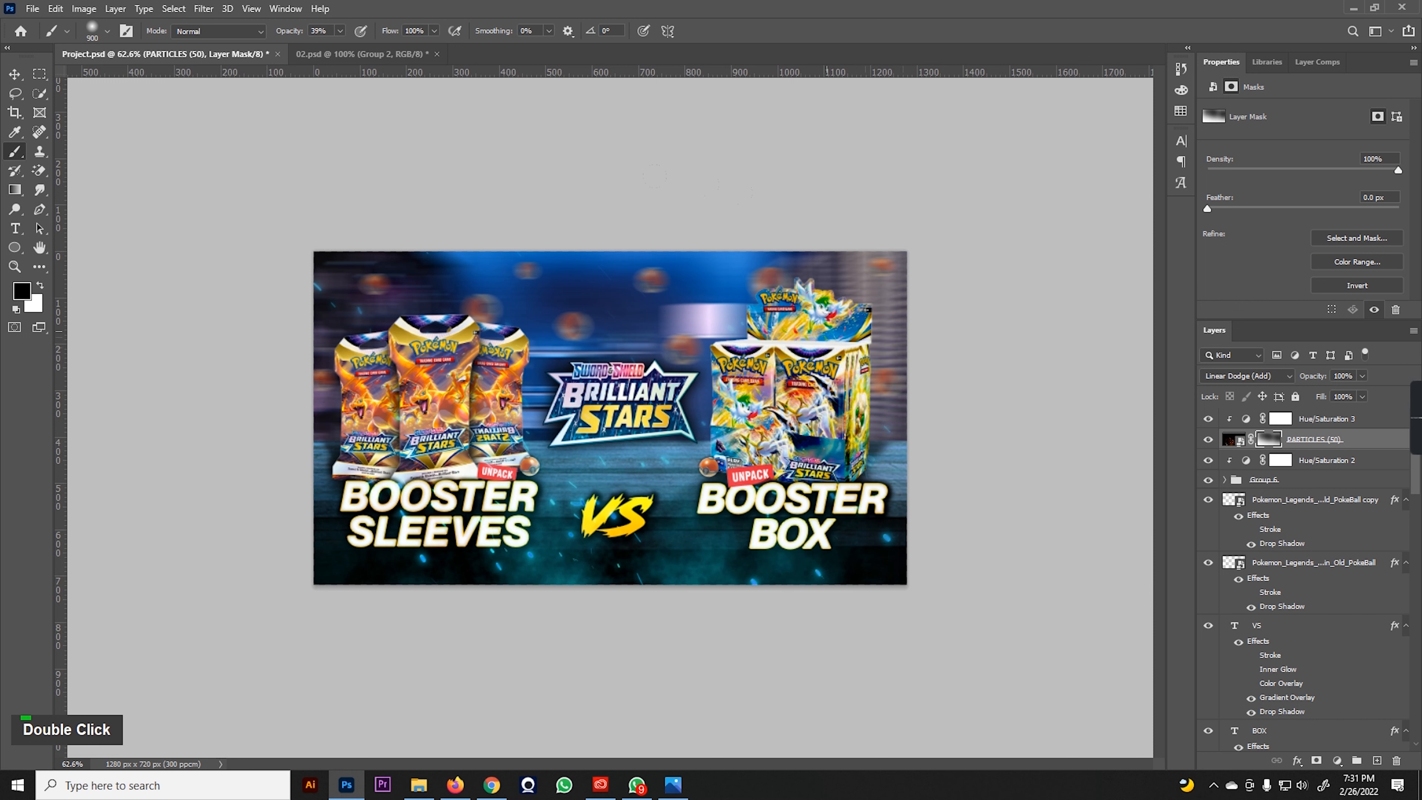
key(bracketleft)
key(bracketleft)
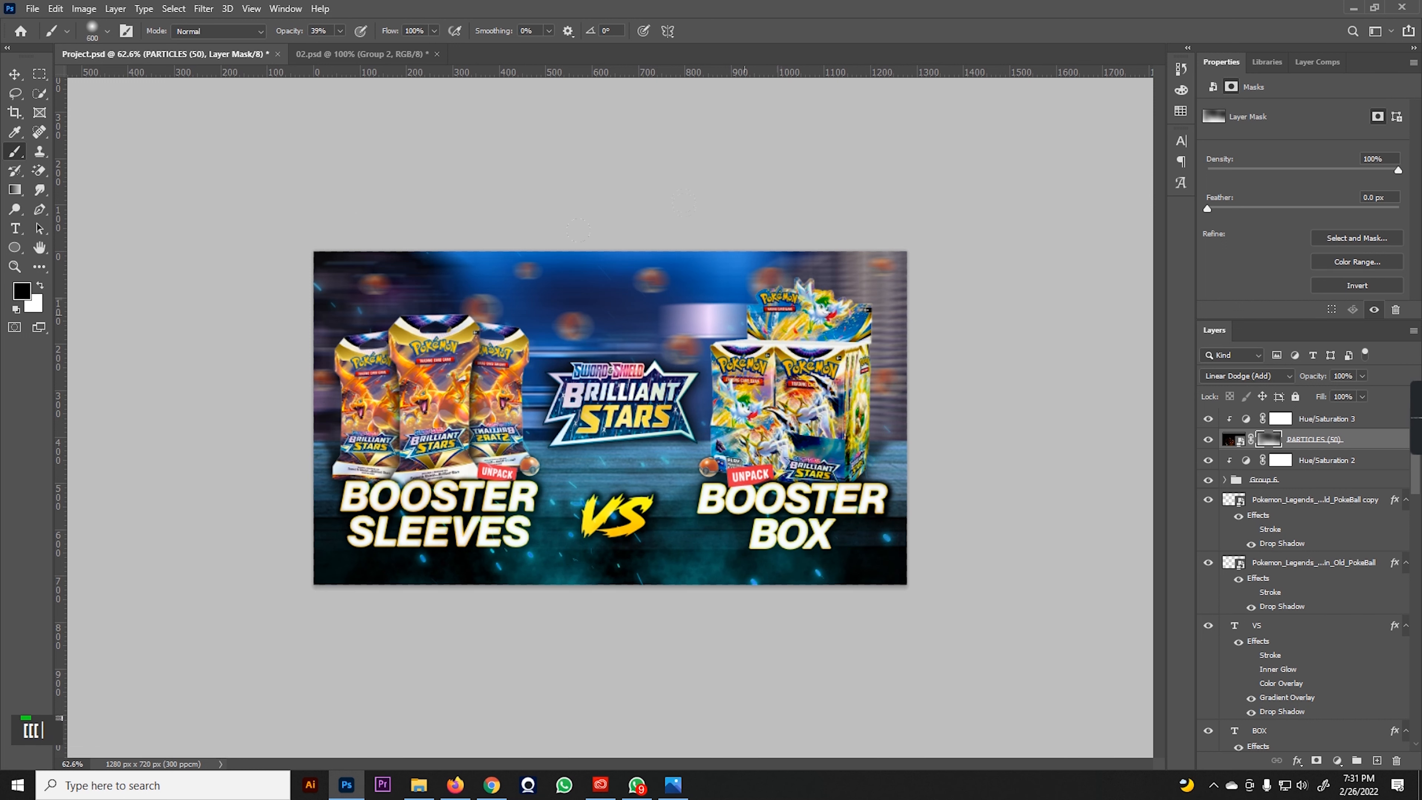
scroll(610, 417, up, 2)
- Place the Particle (3) image over the whole canvas, enlarge it to about 1305 by 738 px and set its opacity to 40%
click(15, 74)
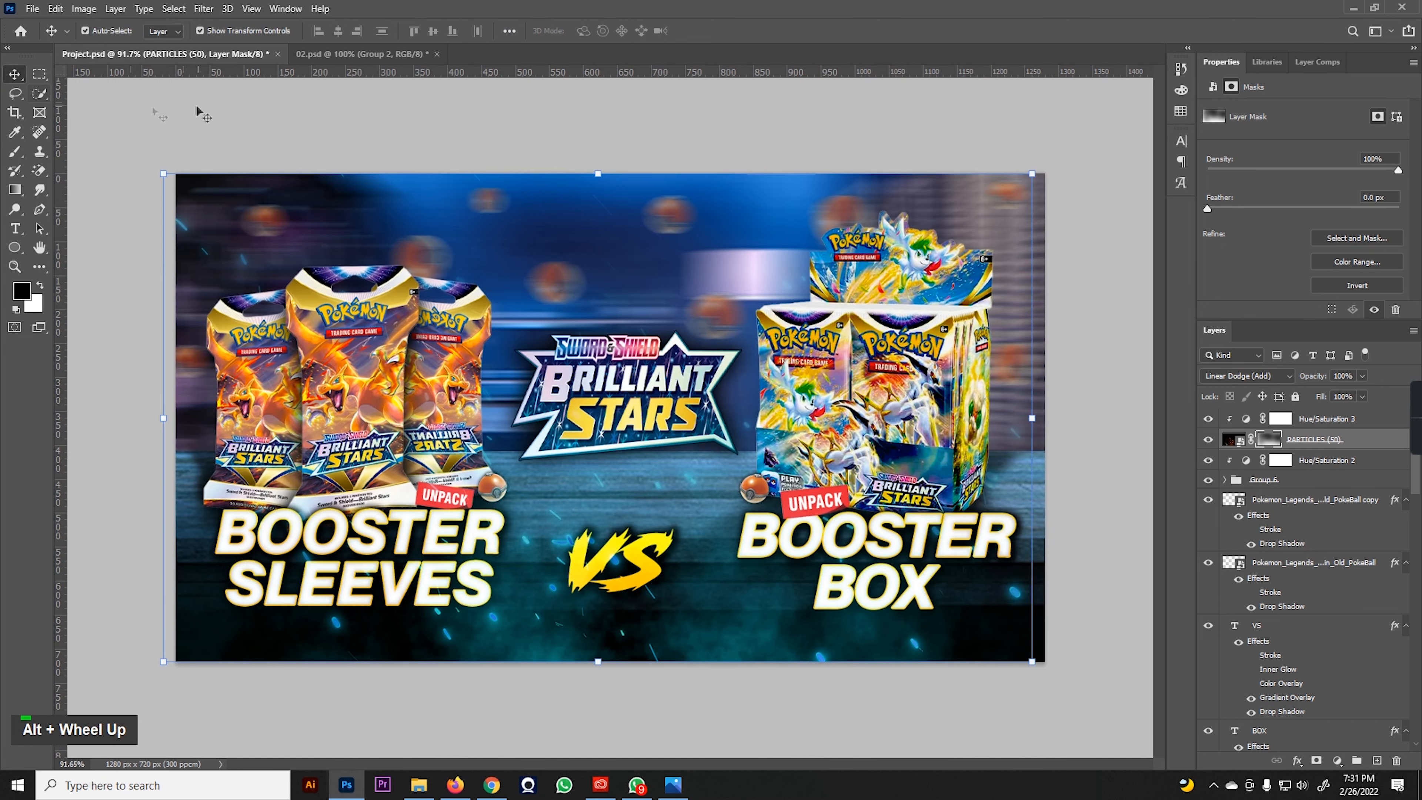
click(137, 120)
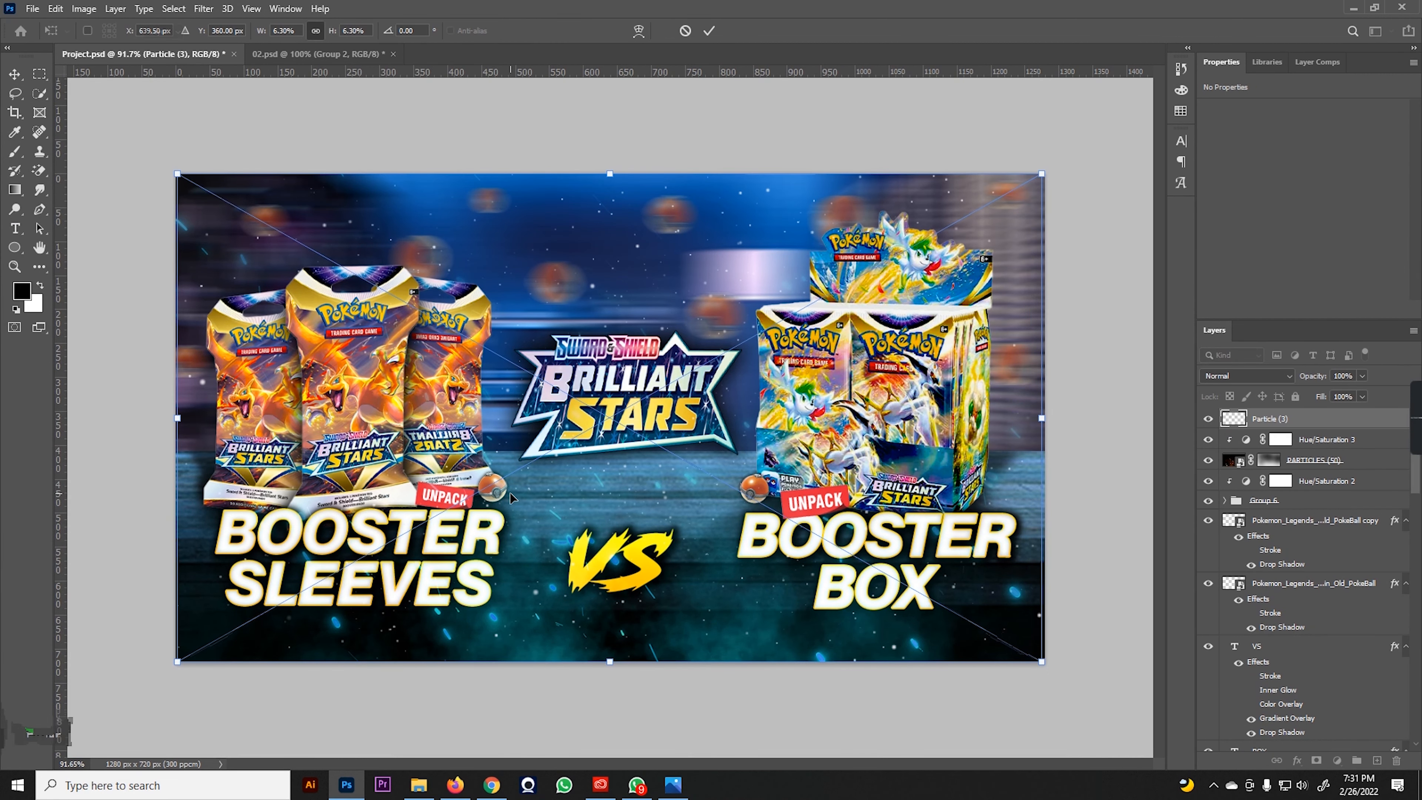
key(Return)
drag(1041, 418, 1053, 417)
key(Return)
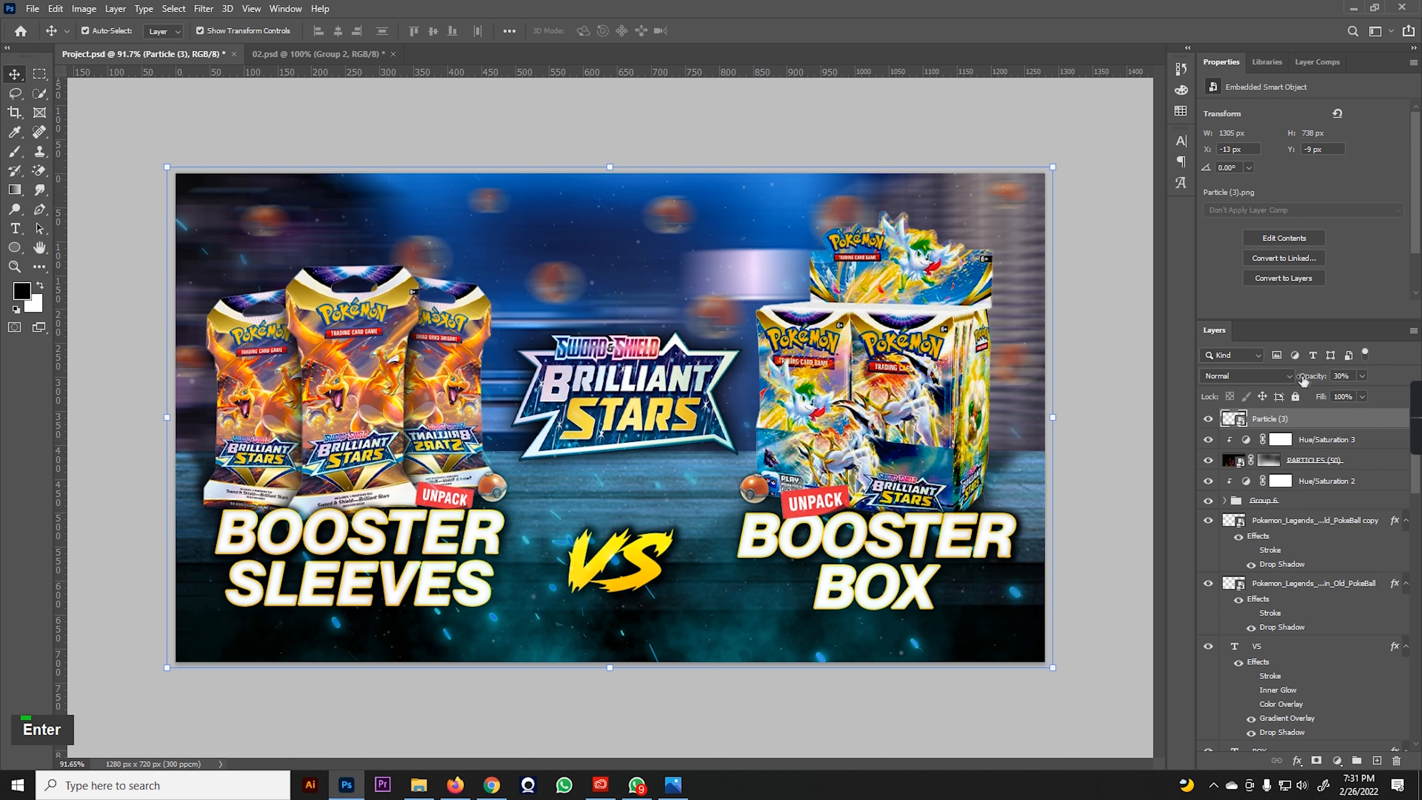
click(1087, 384)
scroll(1063, 375, down, 2)
scroll(1031, 364, up, 2)
scroll(995, 349, down, 3)
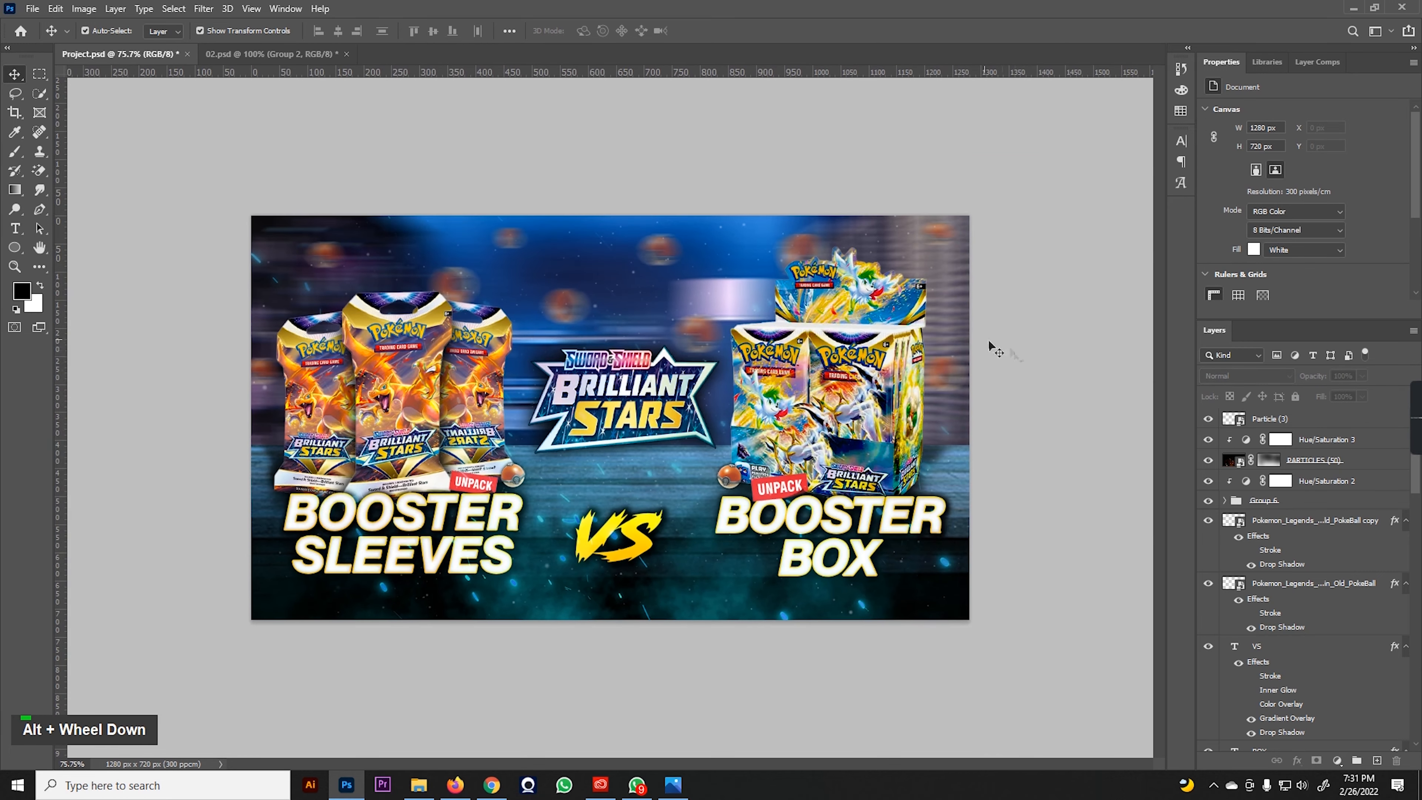
- Stamp all visible layers into a new merged layer above the Particle (3) layer
click(1277, 418)
scroll(1290, 425, up, 1)
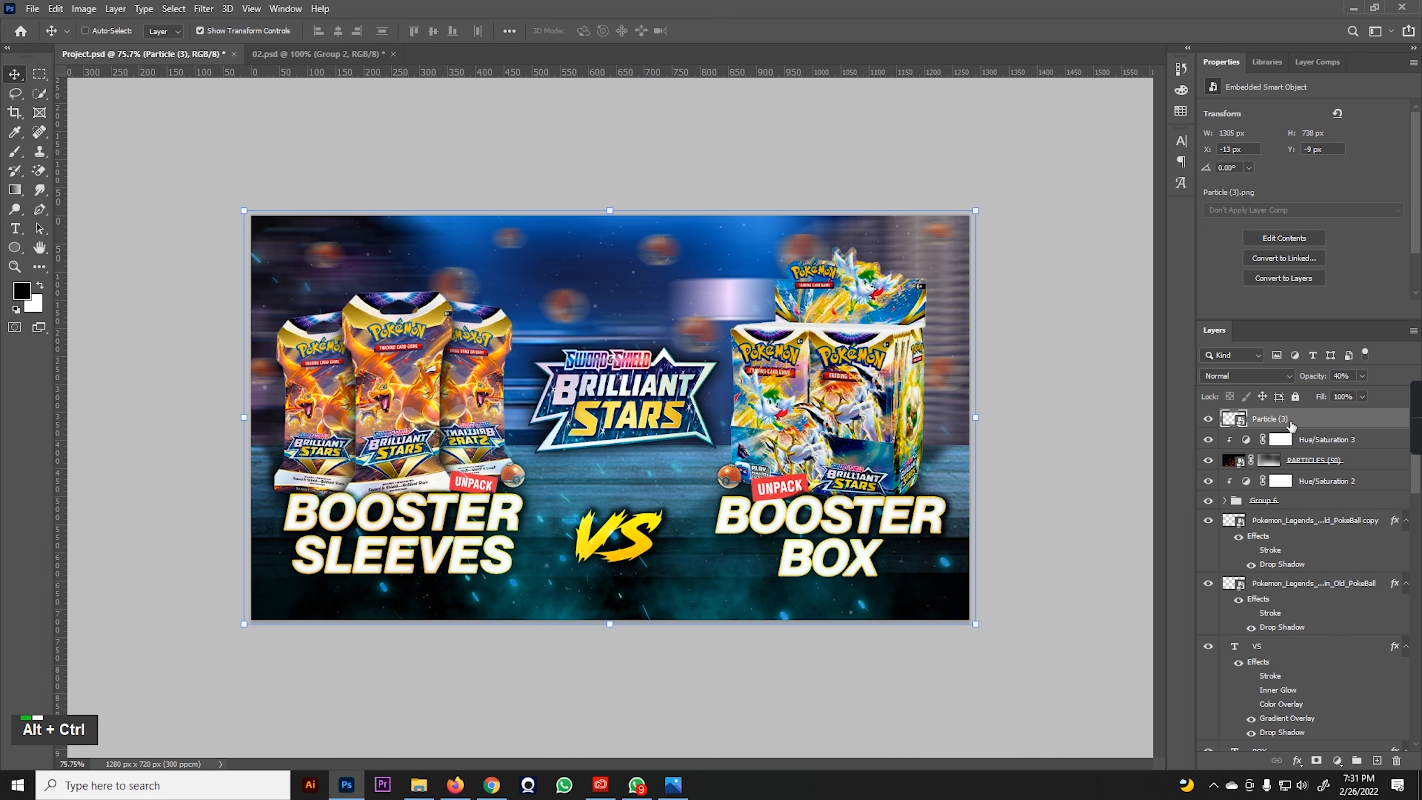
key(ctrl+alt+shift+e)
drag(706, 331, 680, 366)
key(ctrl+z)
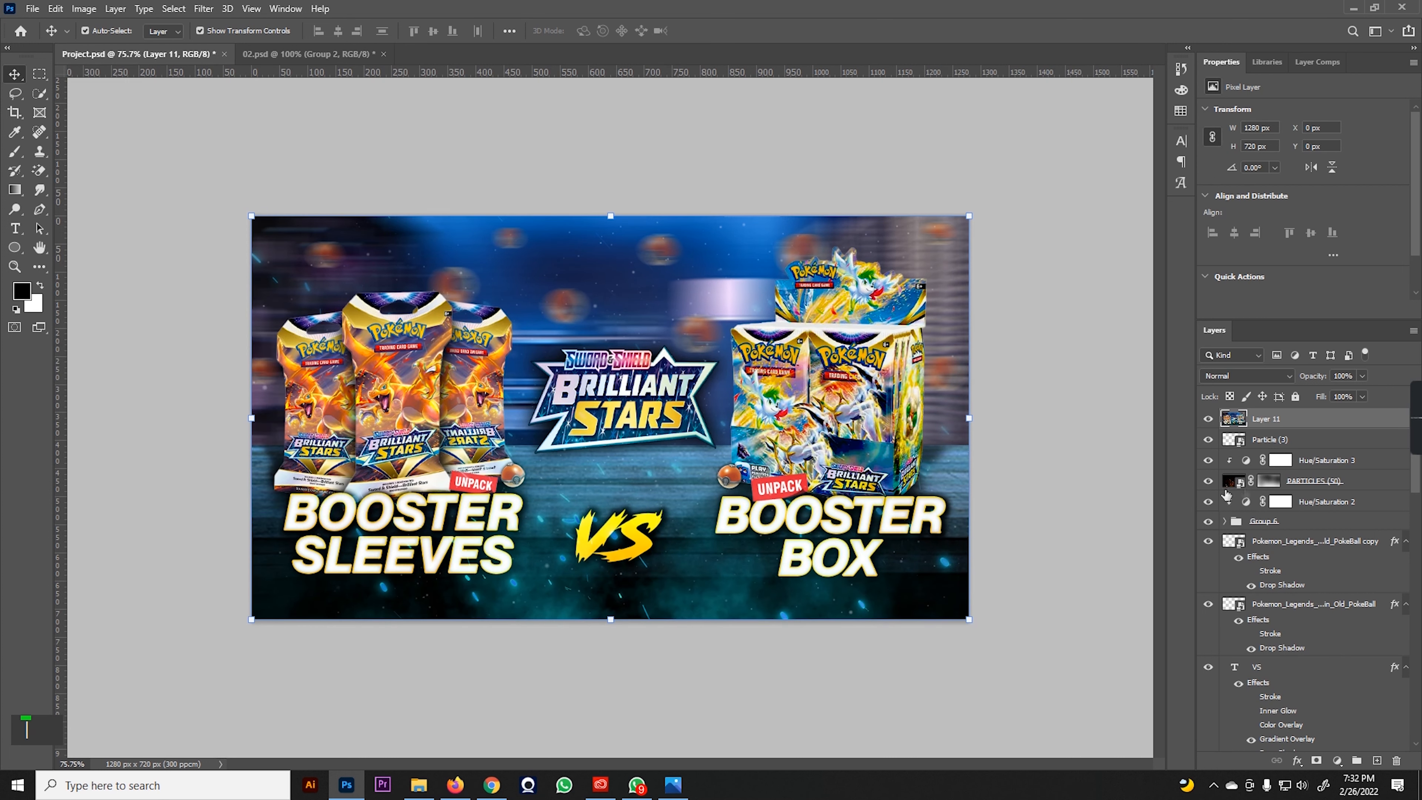
- Apply the Camera Raw Filter with the High Contrast colour preset to the merged layer
click(203, 9)
click(256, 144)
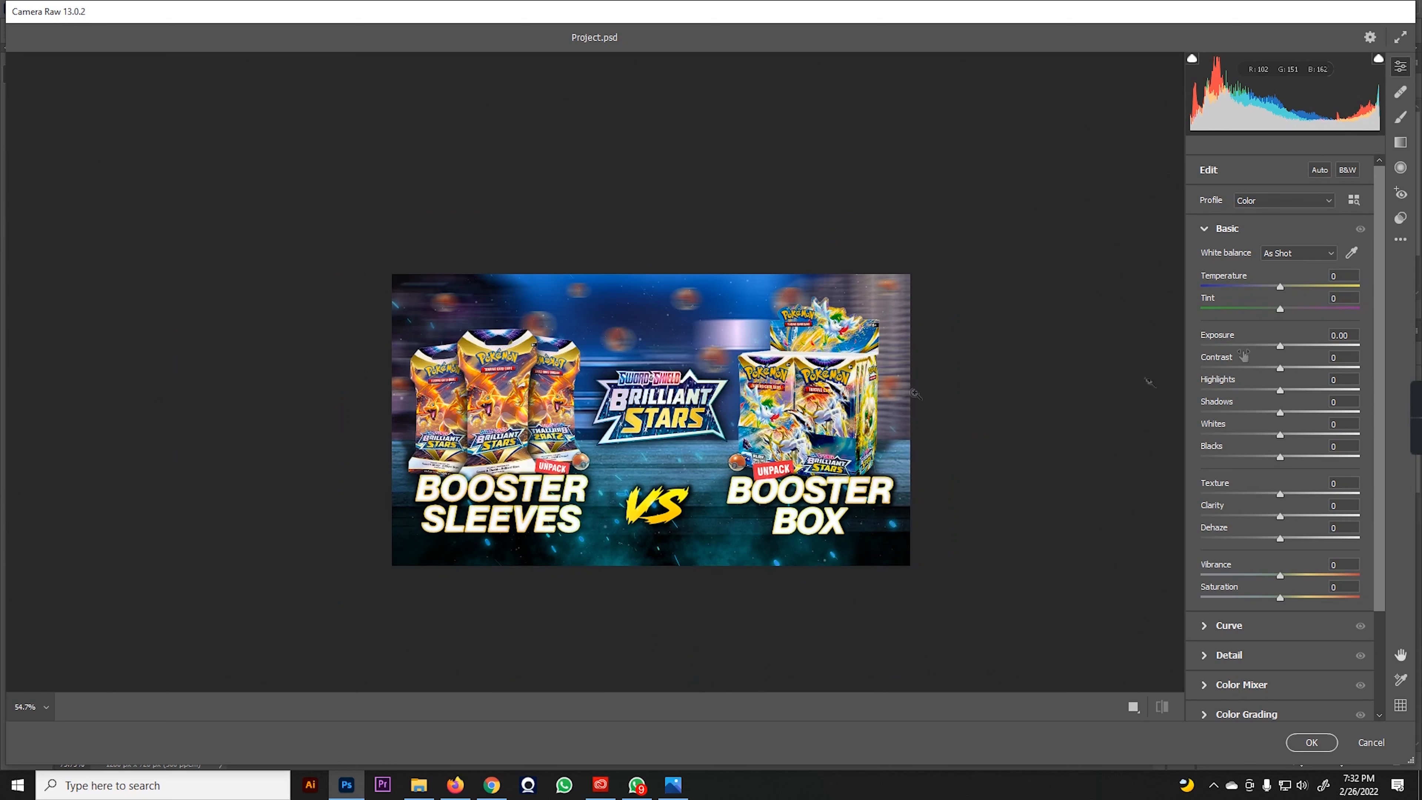
click(1401, 219)
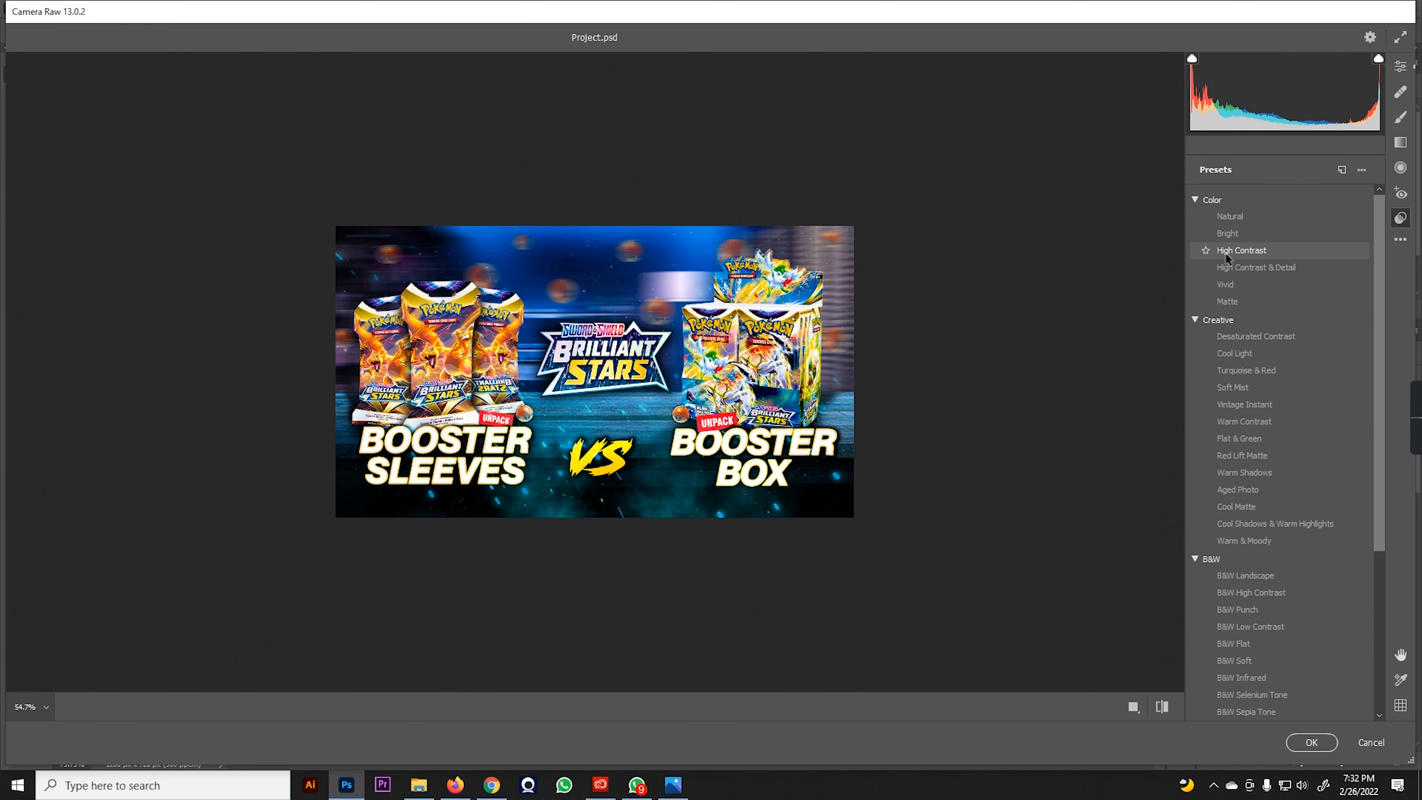
click(1214, 258)
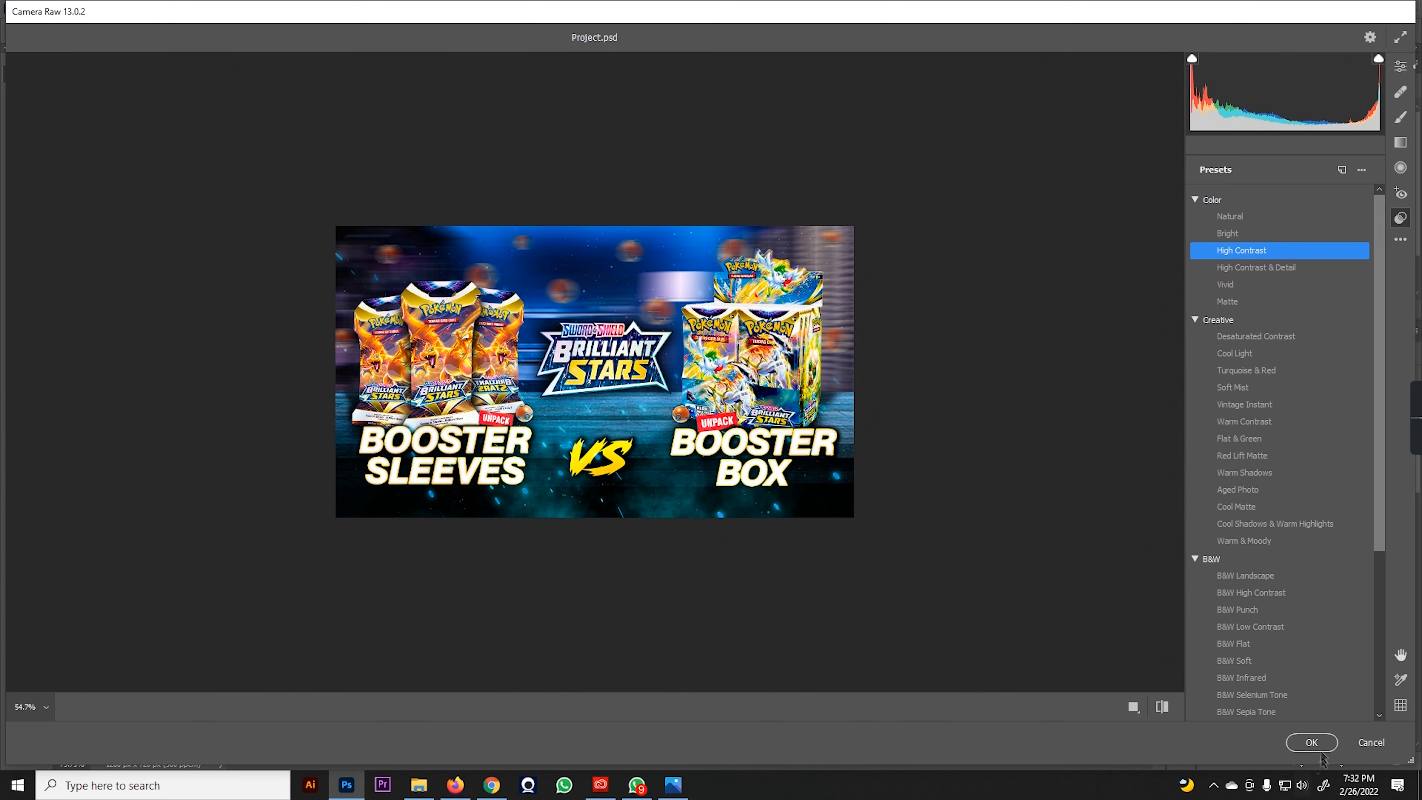
click(1312, 744)
- Set the merged layer's opacity to 60% and check the finished composition
scroll(524, 453, up, 1)
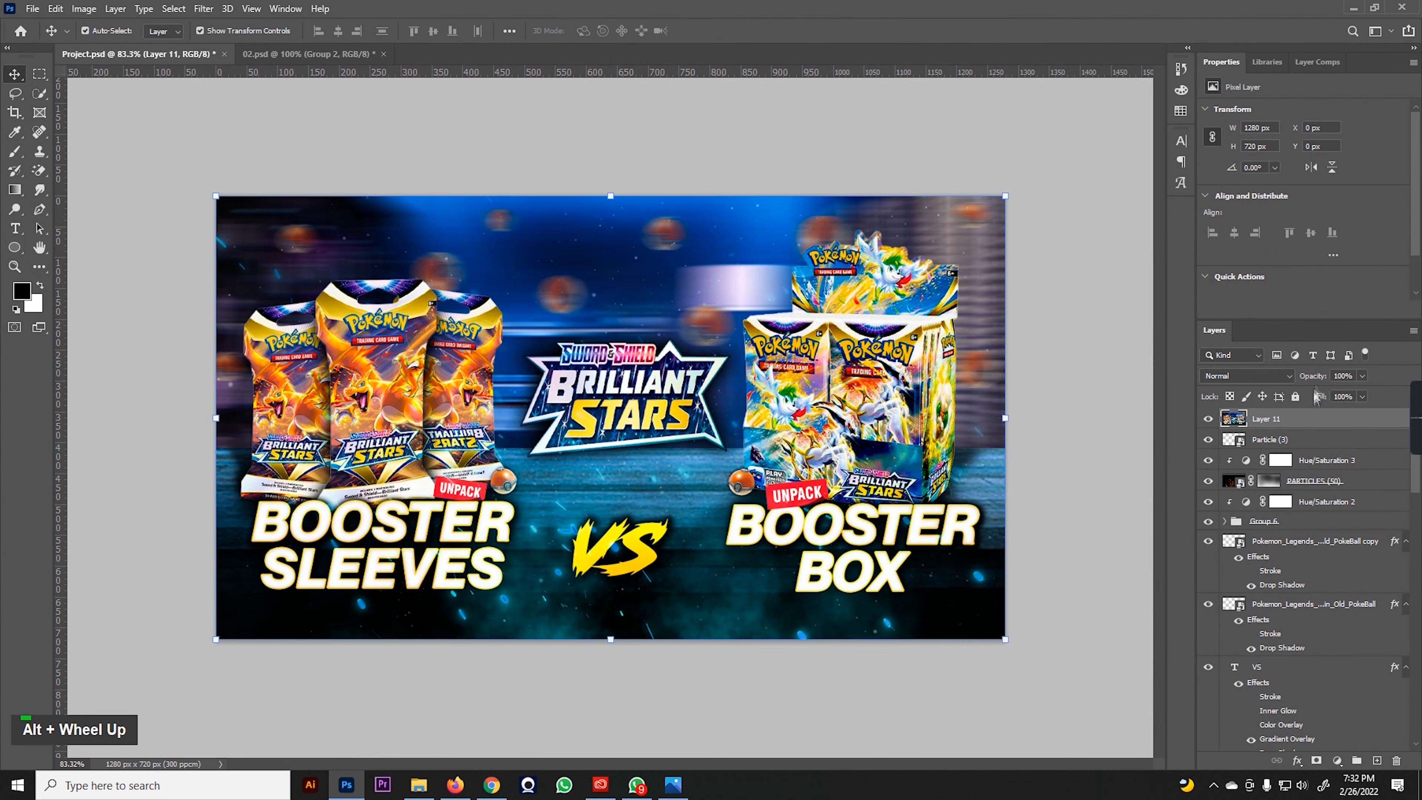
text(60)
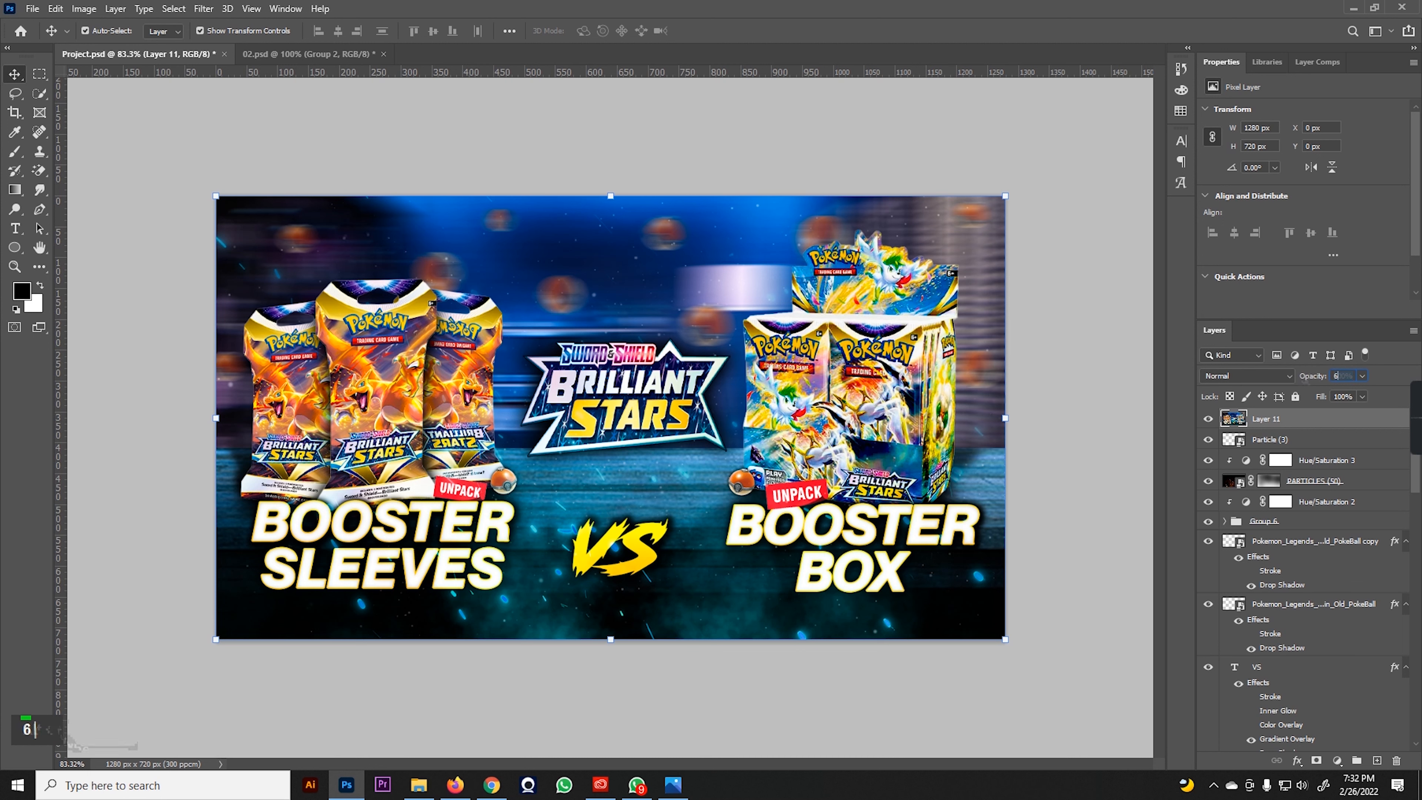
click(1062, 431)
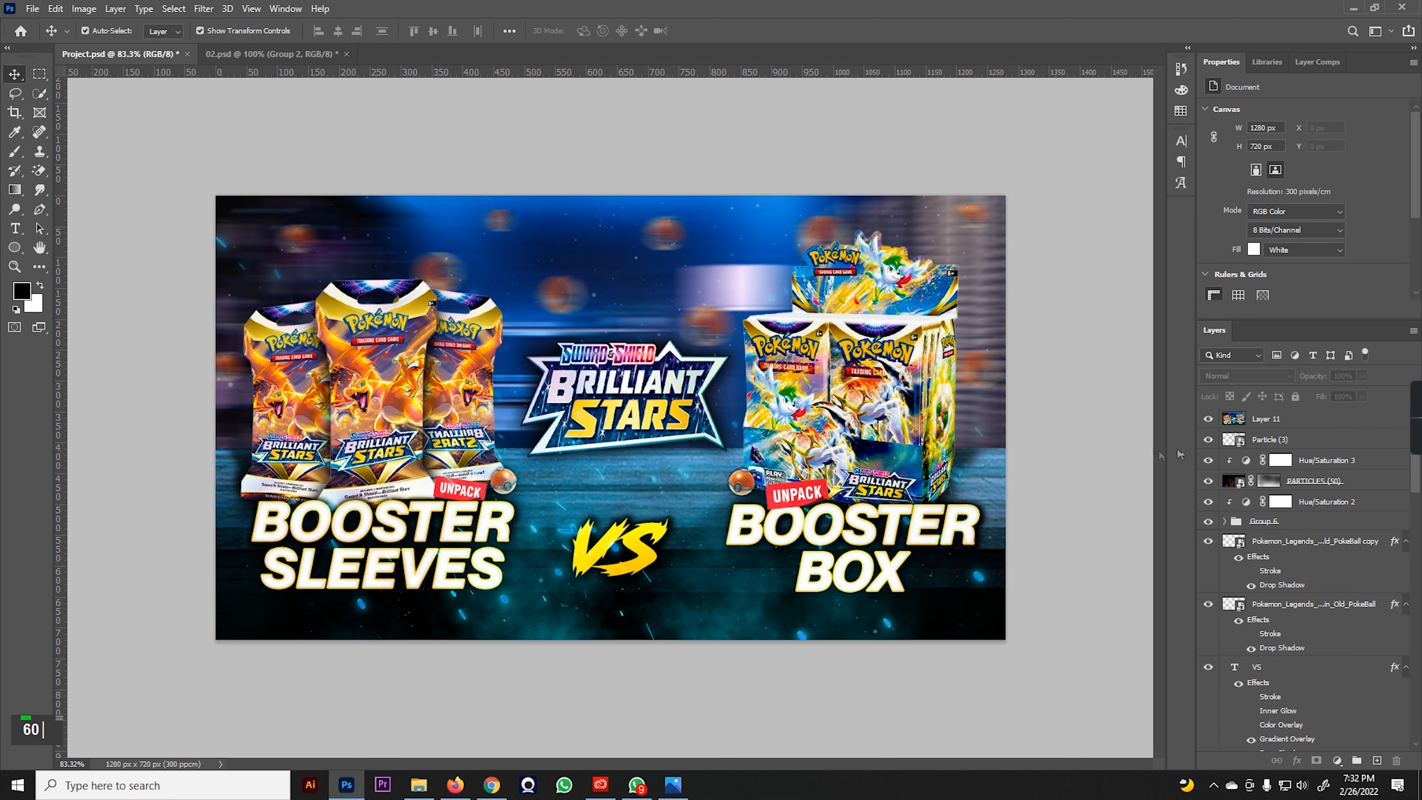
scroll(969, 466, down, 2)
scroll(568, 504, up, 3)
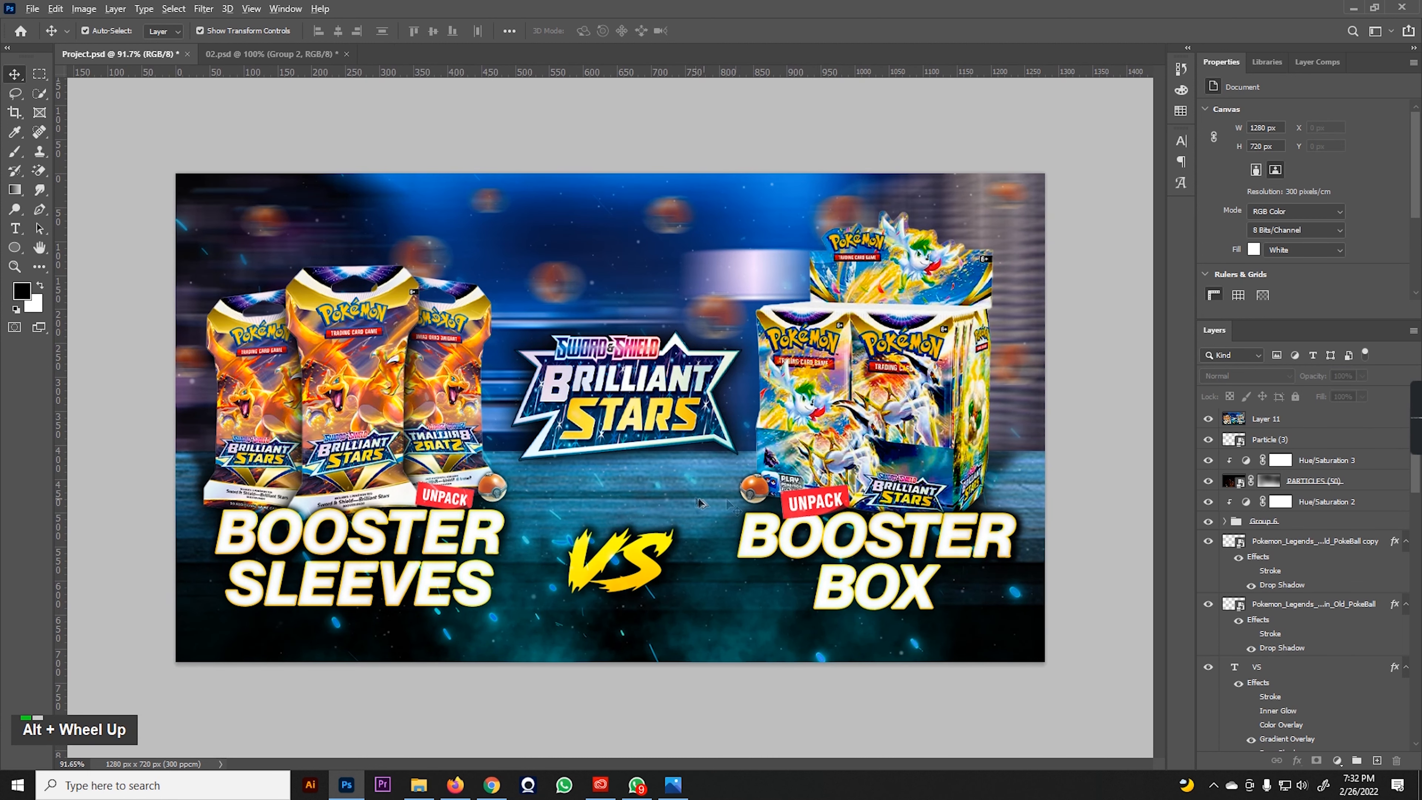
scroll(700, 502, down, 1)
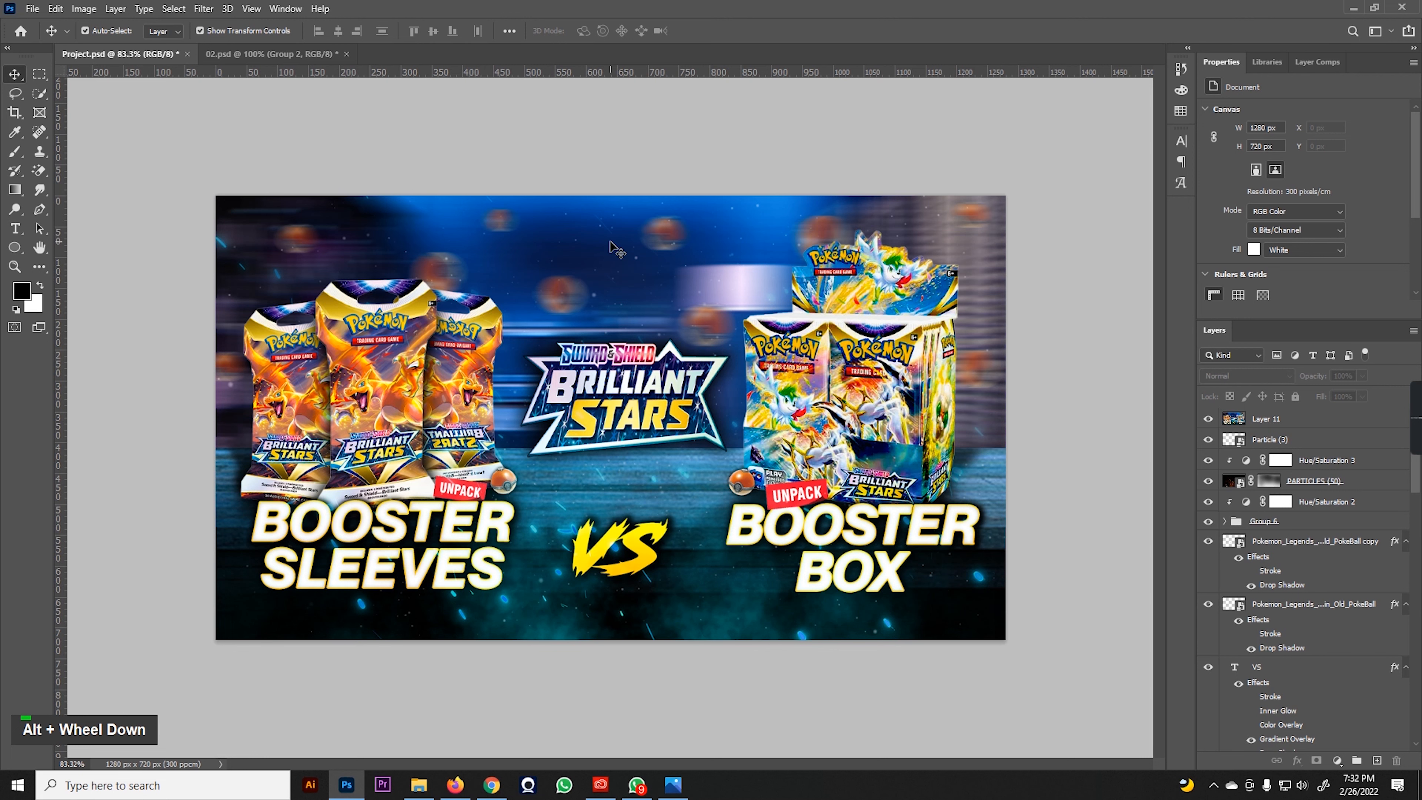